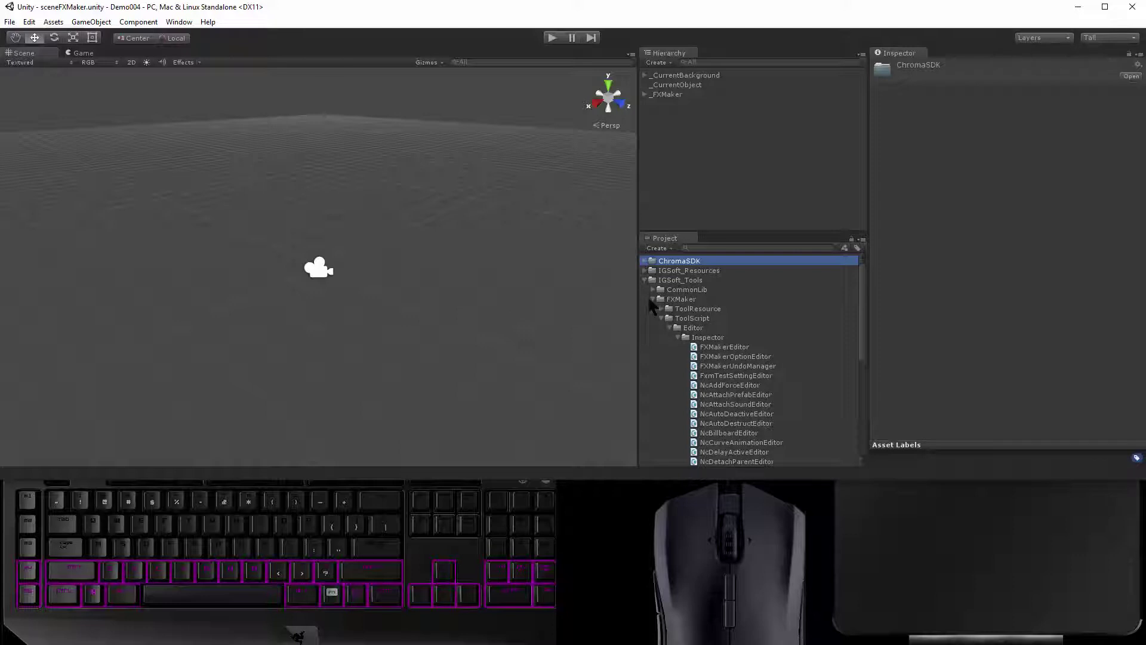
# - Collapse the FXMaker folder in the project and run the sceneFXMaker scene in play mode
pyautogui.scroll(-1, 715, 344)
pyautogui.scroll(1, 700, 335)
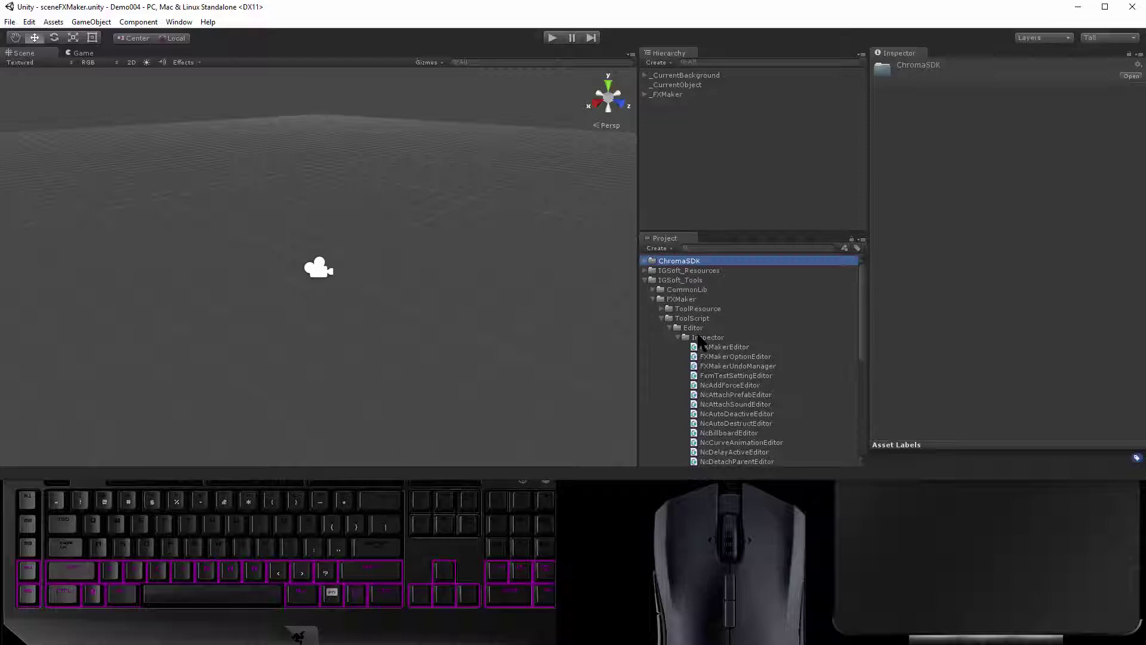
pyautogui.click(653, 299)
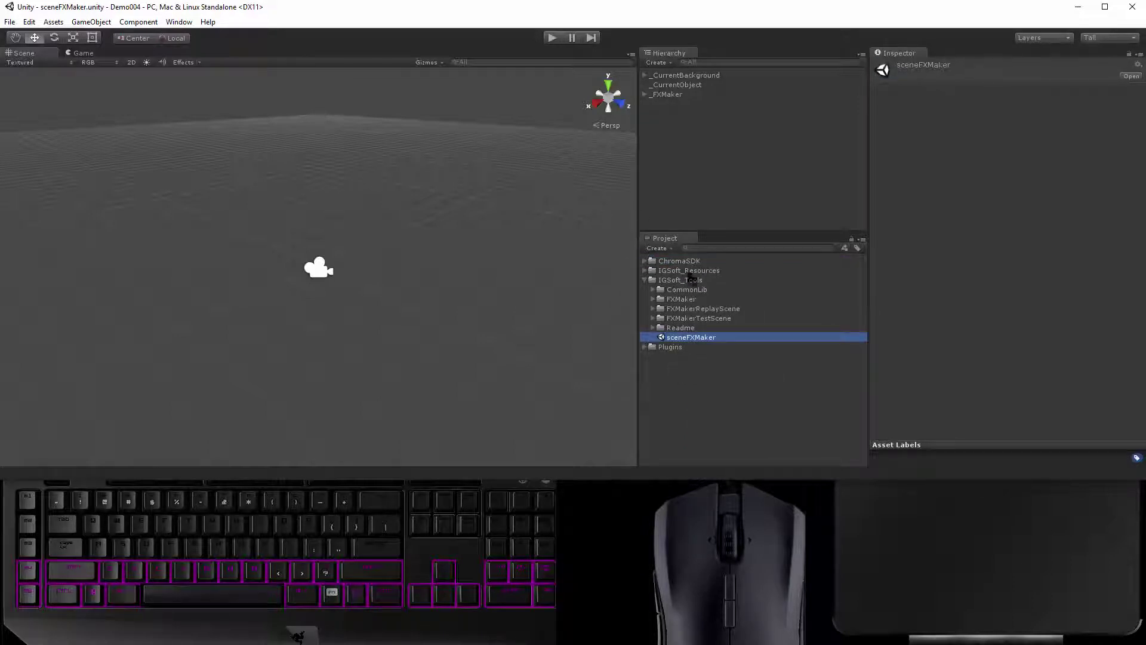
pyautogui.click(549, 38)
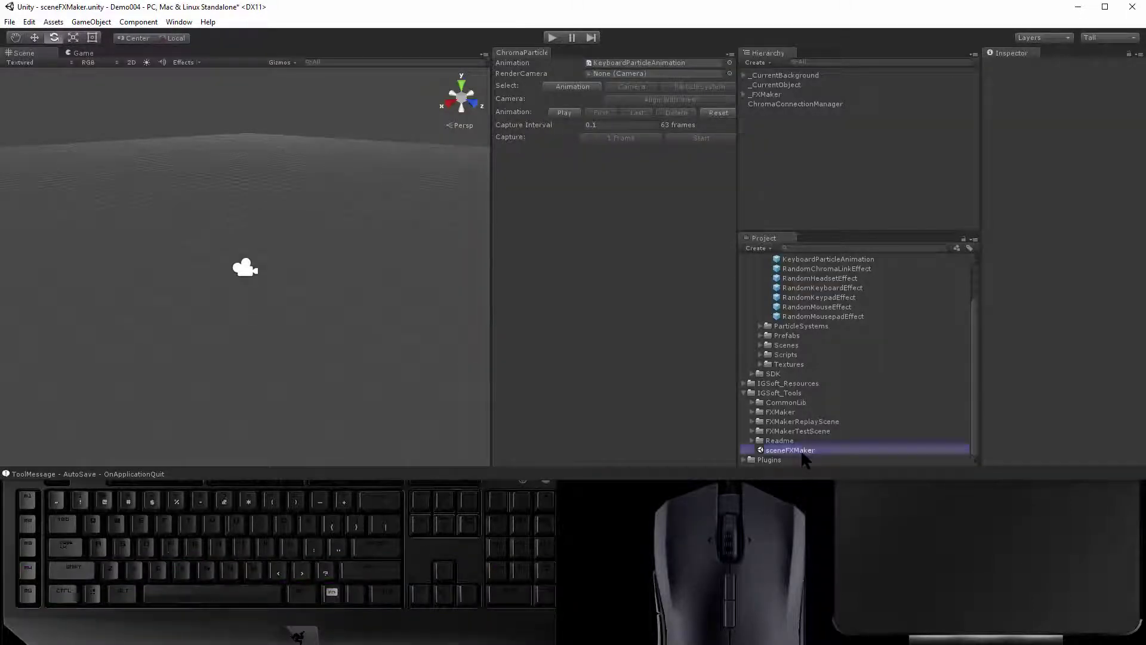
pyautogui.doubleClick(802, 451)
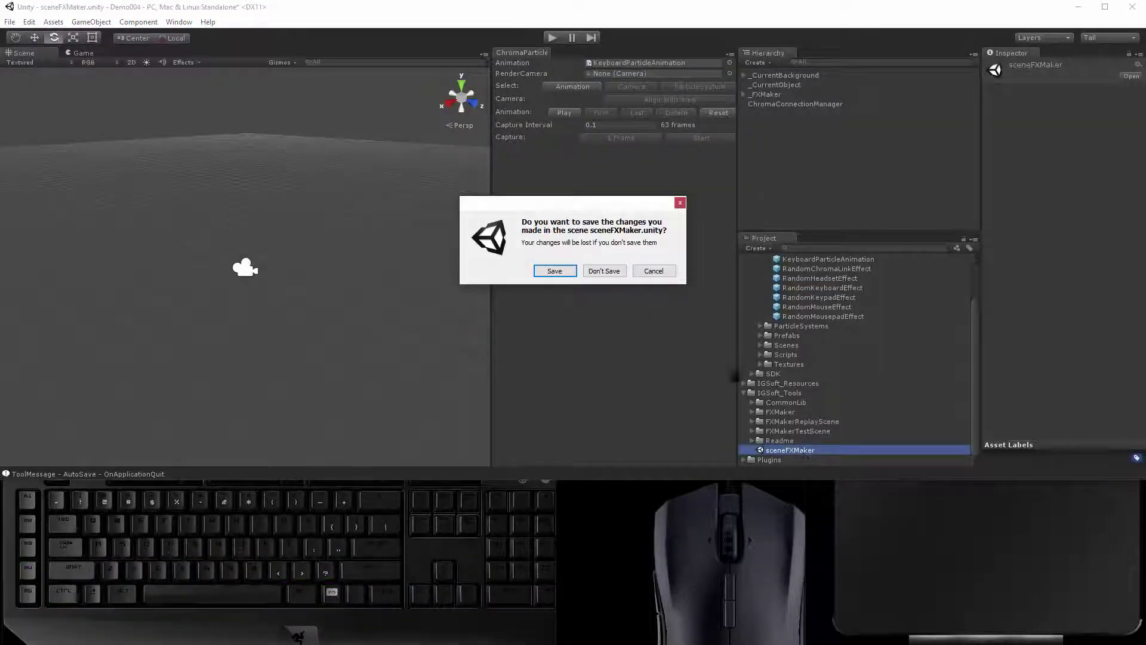
pyautogui.click(609, 275)
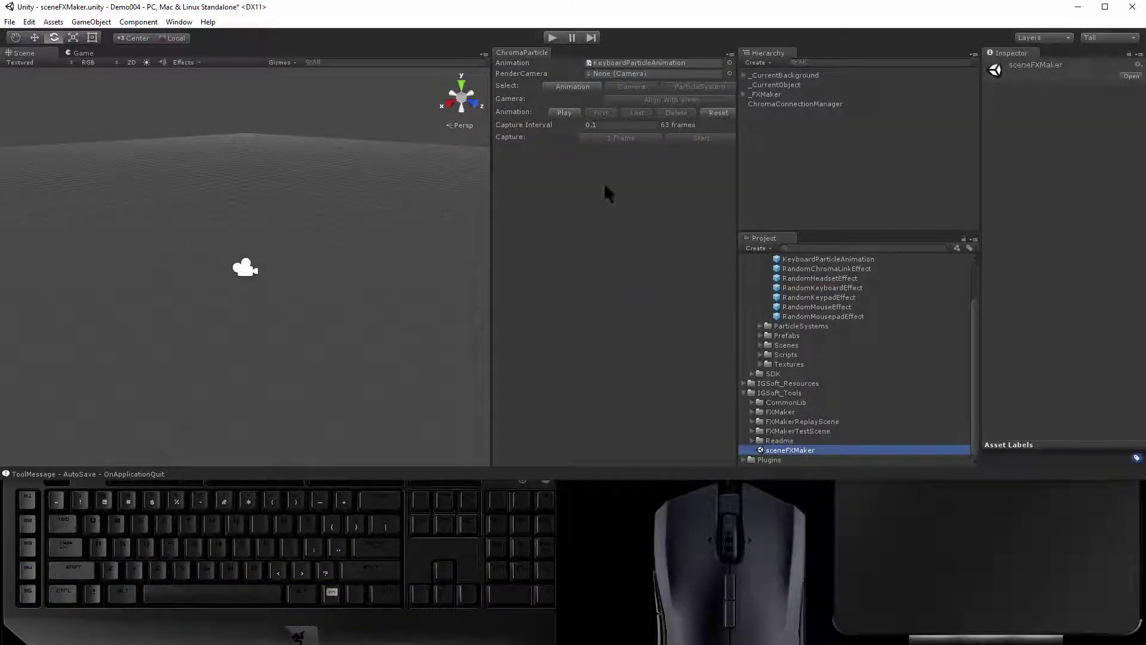
pyautogui.click(801, 188)
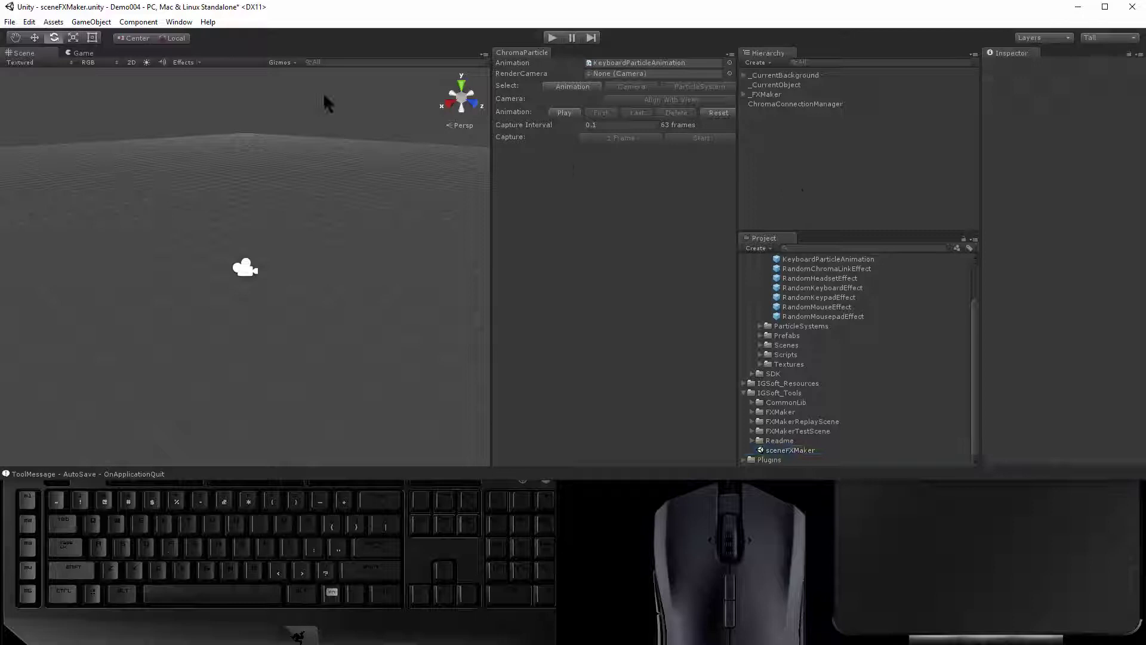
# - Create a 2D ChromaSDK keyboard animation object in the scene and rename it KeyboardLaserAnimation
pyautogui.click(91, 22)
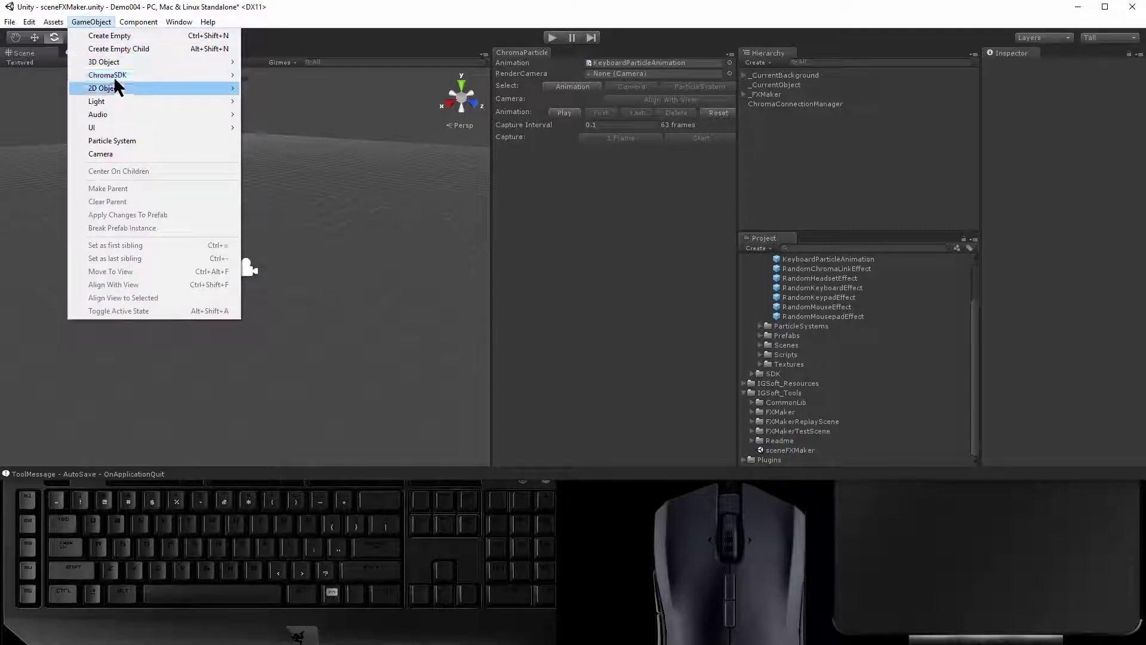
pyautogui.moveTo(119, 75)
pyautogui.click(291, 89)
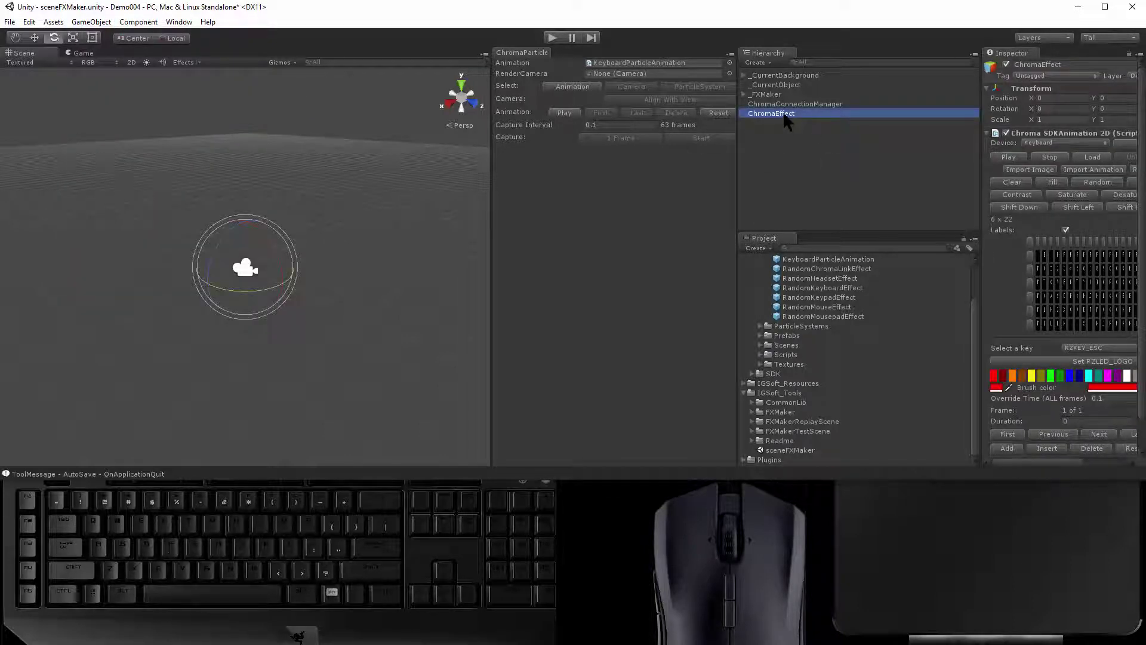
pyautogui.write('Key')
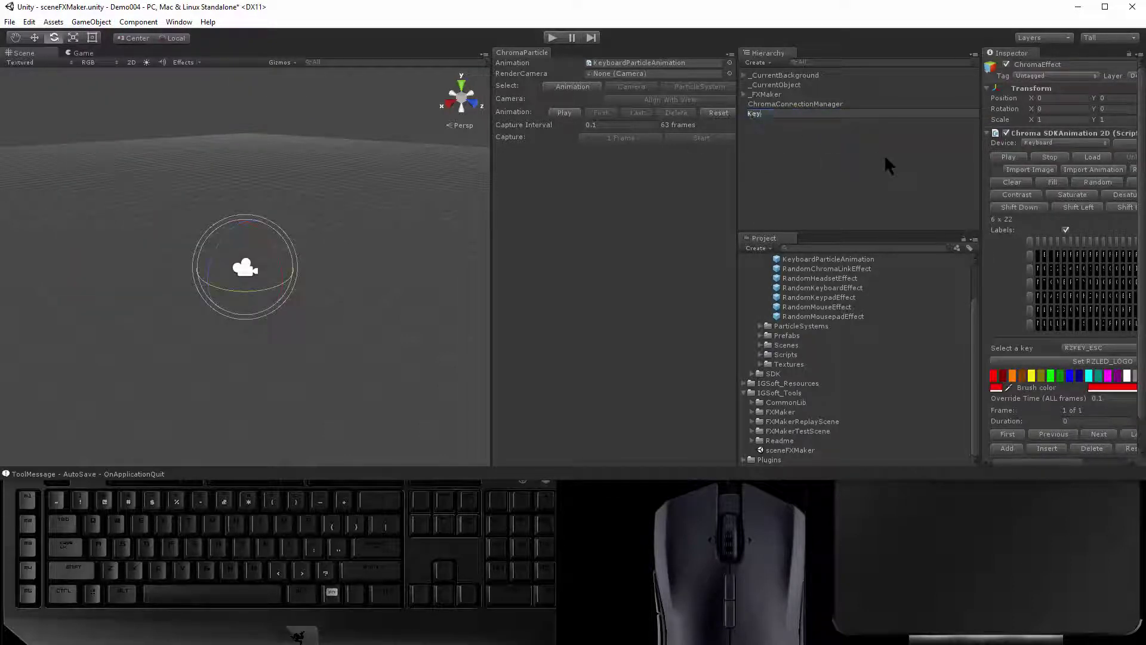
pyautogui.write('boardLassrdLaserAnimation')
pyautogui.press('Return')
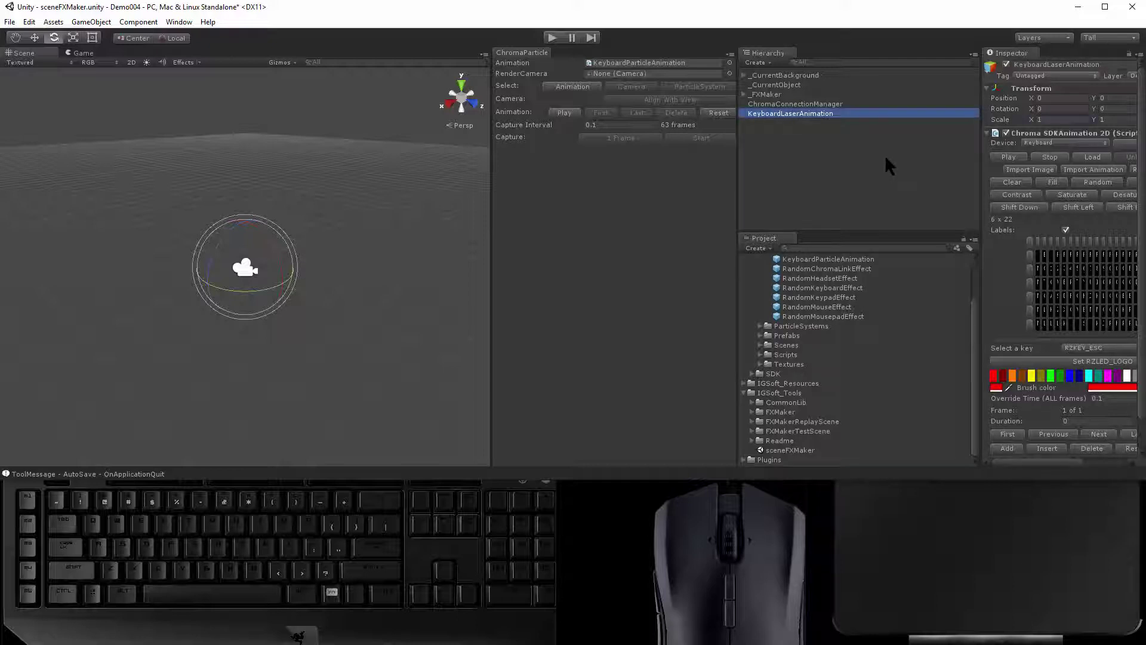
# - Make KeyboardLaserAnimation a prefab in the ChromaSDK Examples Animations folder and save the project
pyautogui.scroll(2, 873, 316)
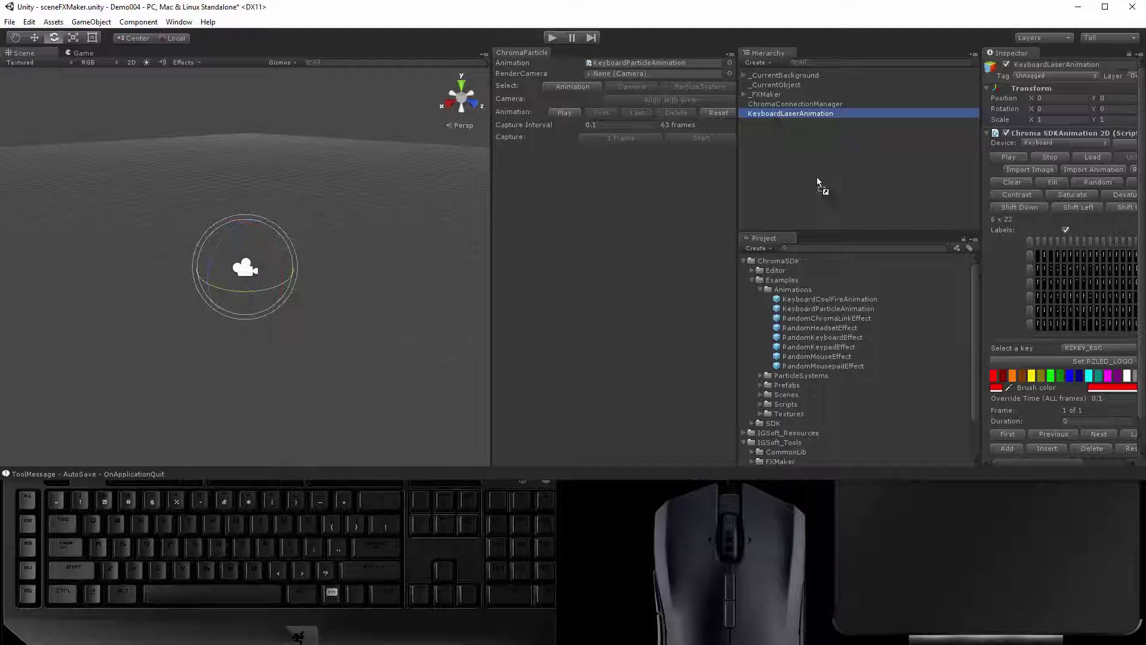
pyautogui.moveTo(807, 296); pyautogui.dragTo(807, 297)
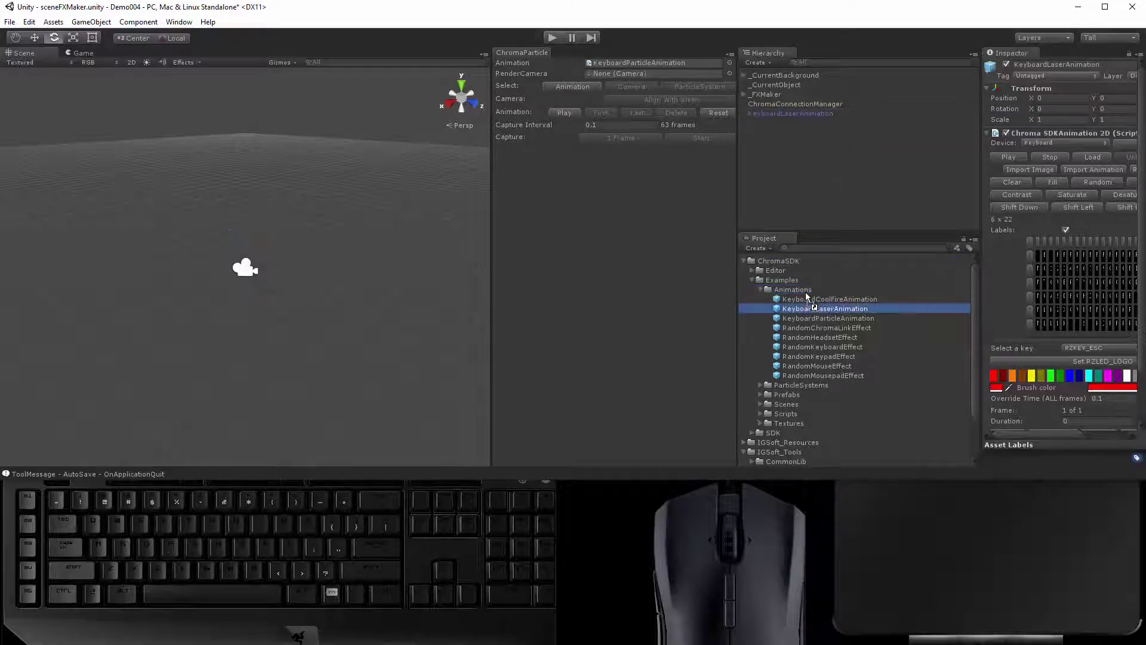
pyautogui.click(10, 22)
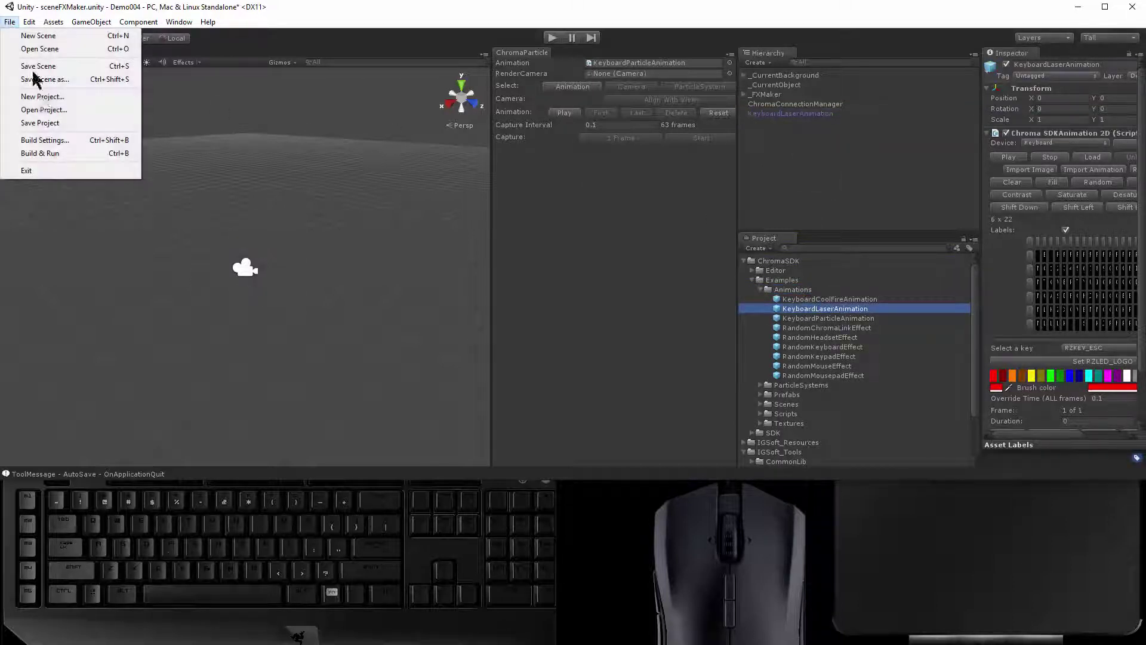
pyautogui.click(47, 123)
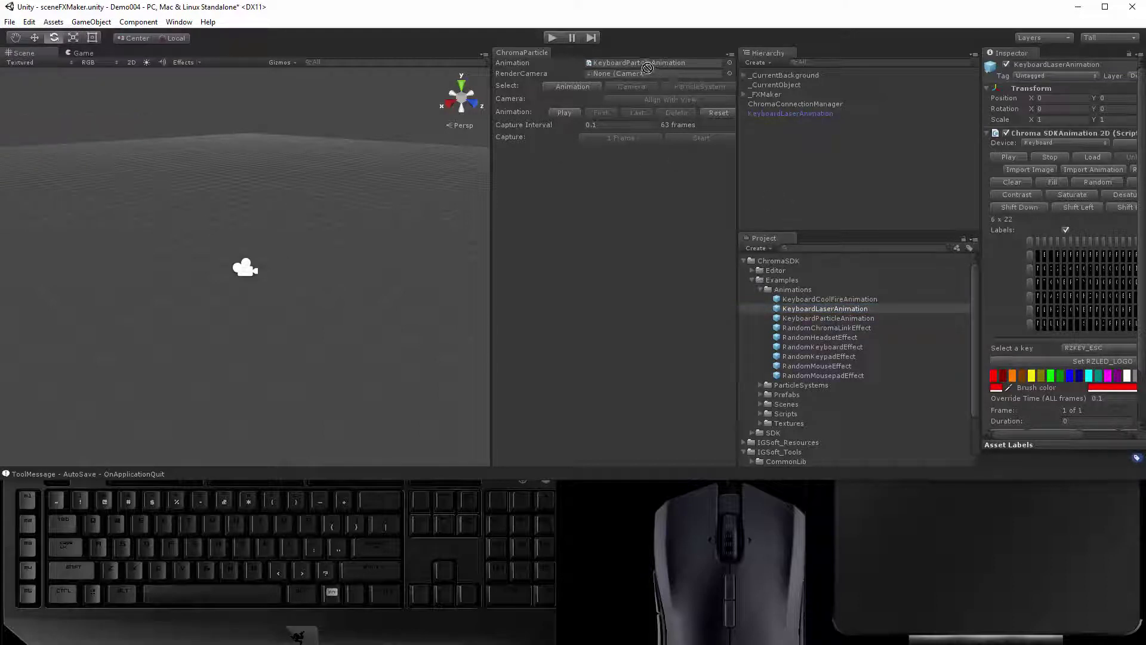
# - Assign the KeyboardLaserAnimation prefab as the ChromaParticle animation and preview the FXMaker laser effect in play mode
pyautogui.moveTo(641, 68); pyautogui.dragTo(640, 62)
pyautogui.click(551, 39)
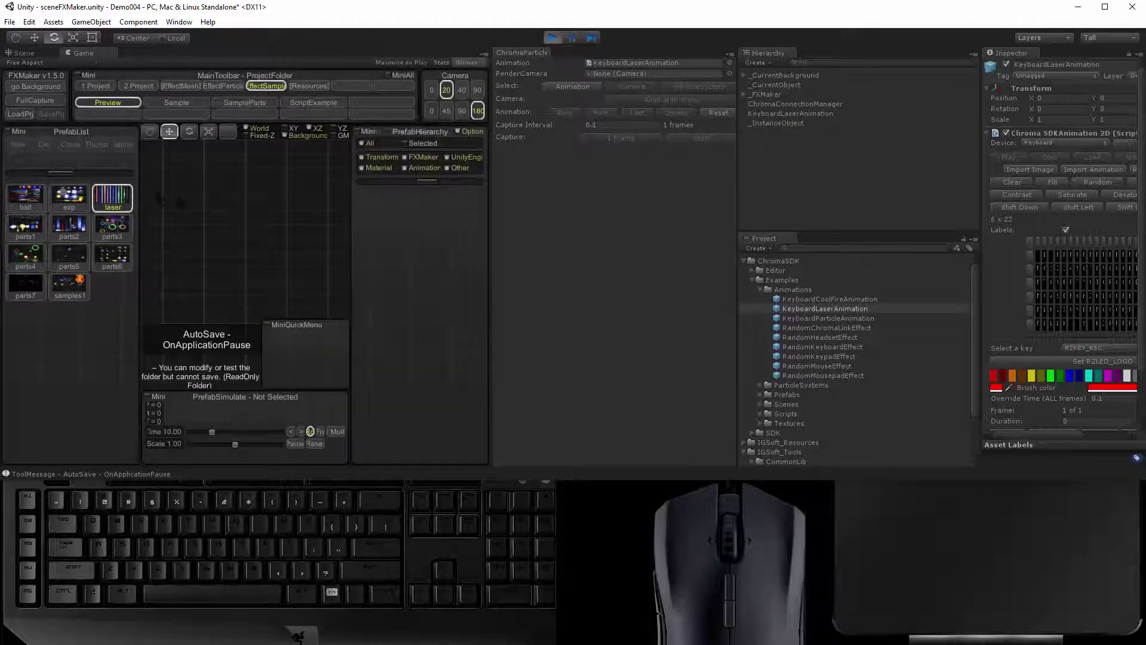
pyautogui.click(113, 202)
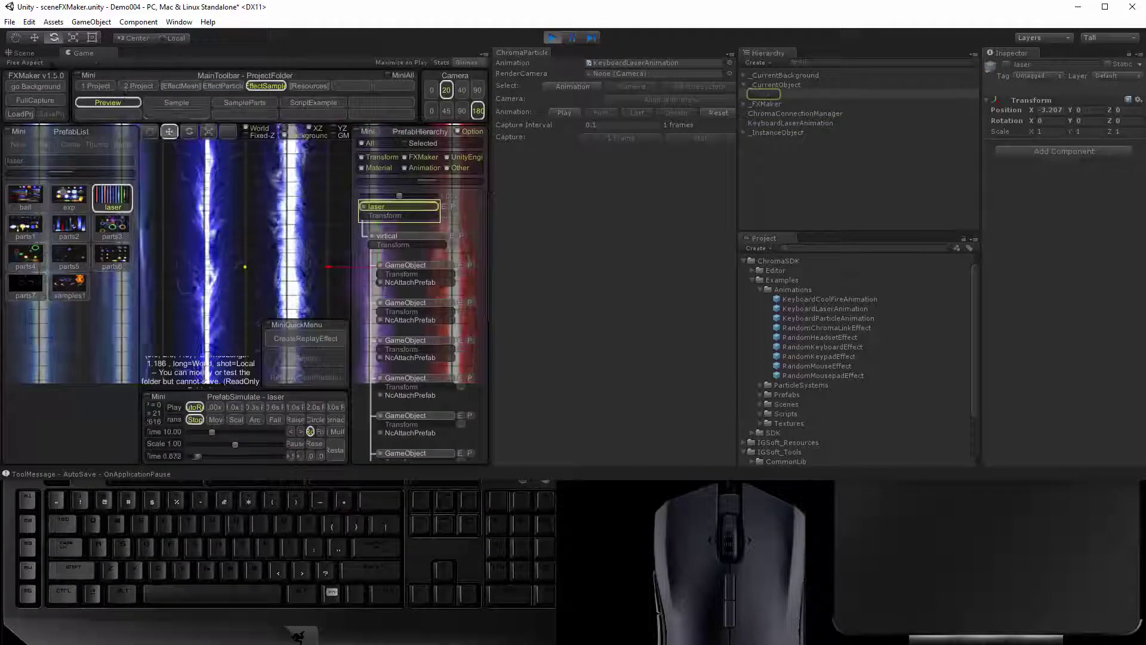
# - Add a camera with Solid Color clear flags and a black background, and assign it as the ChromaParticle render camera
pyautogui.click(23, 53)
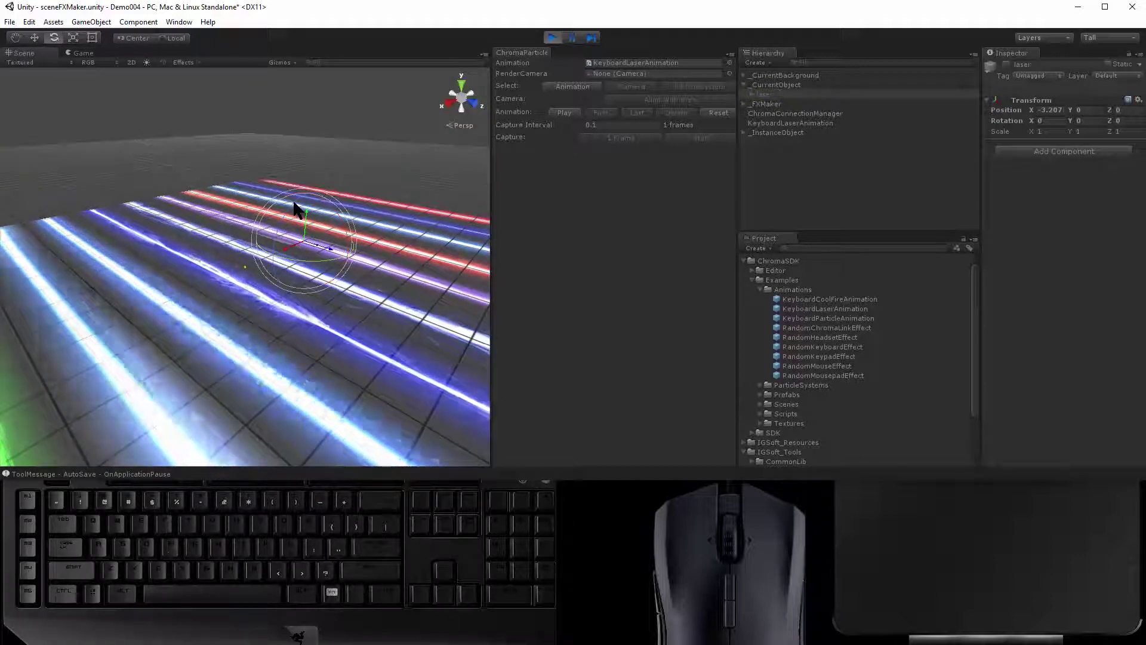
pyautogui.keyDown('alt'); pyautogui.moveTo(230, 261); pyautogui.dragTo(258, 343); pyautogui.keyUp('alt')
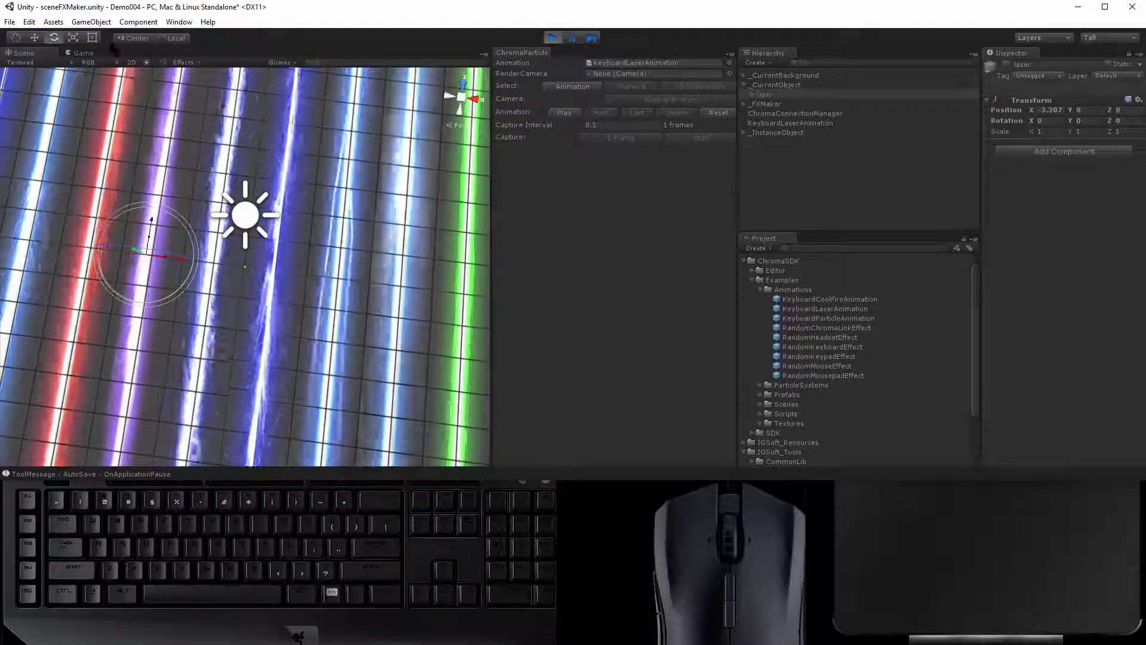
pyautogui.click(91, 21)
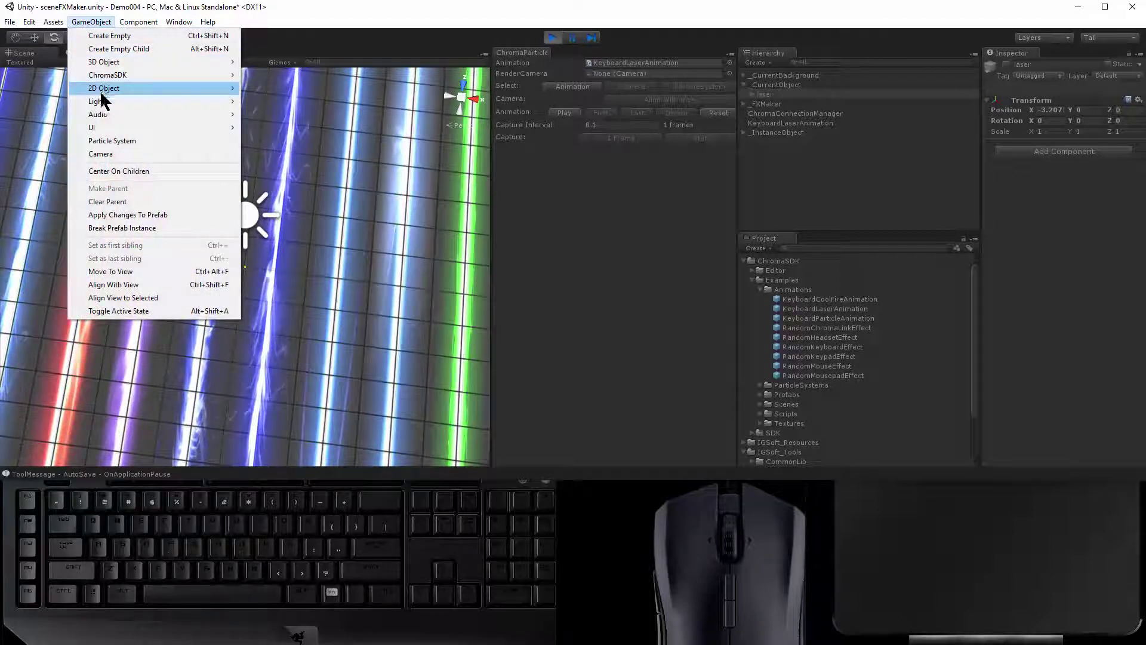
pyautogui.moveTo(107, 62)
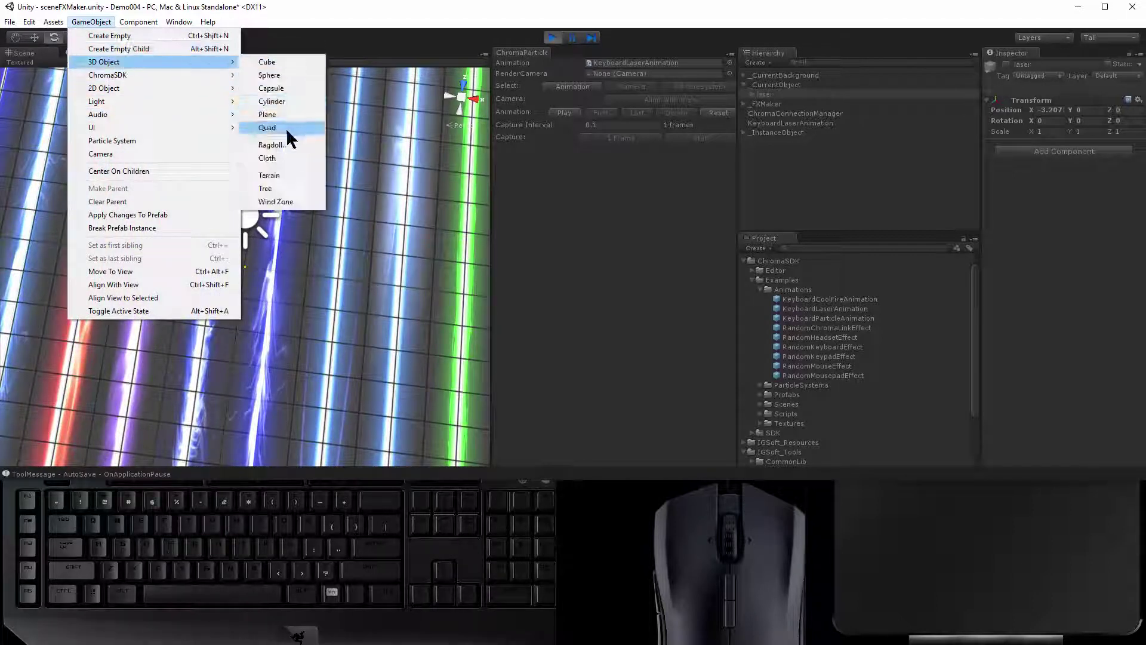
pyautogui.click(121, 153)
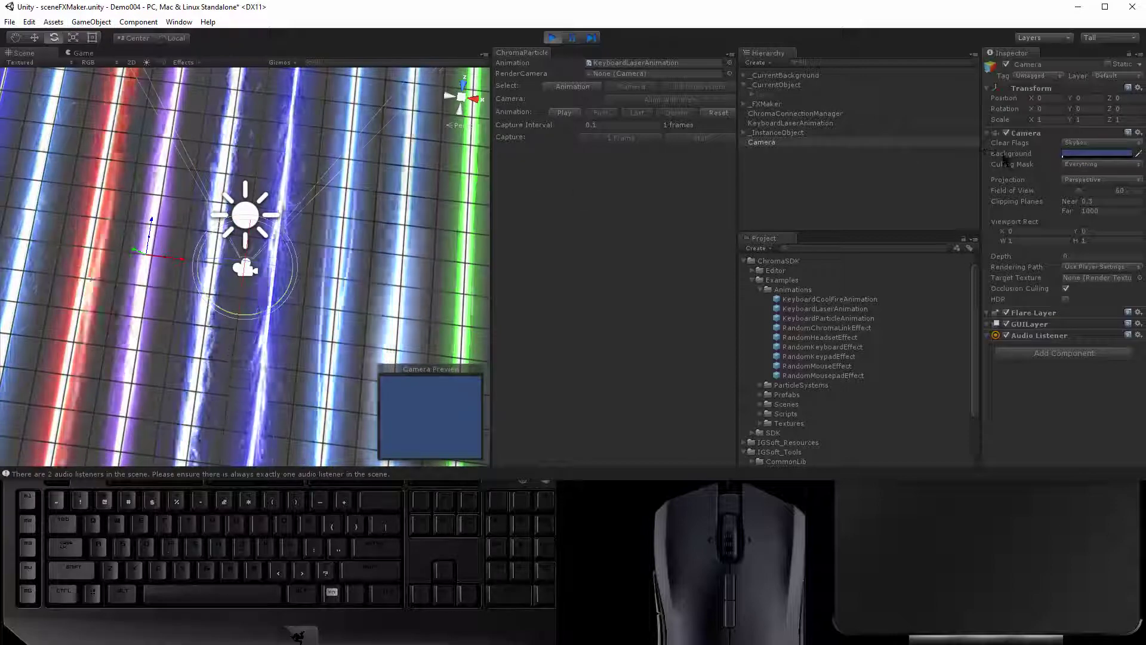
pyautogui.click(1093, 143)
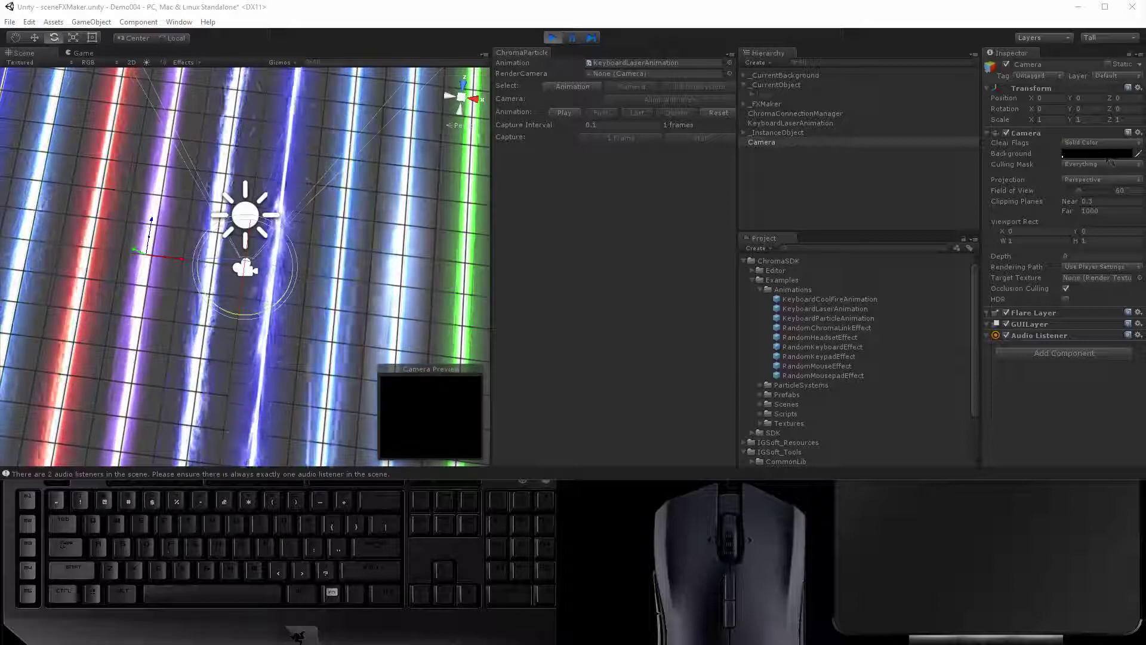
pyautogui.click(92, 37)
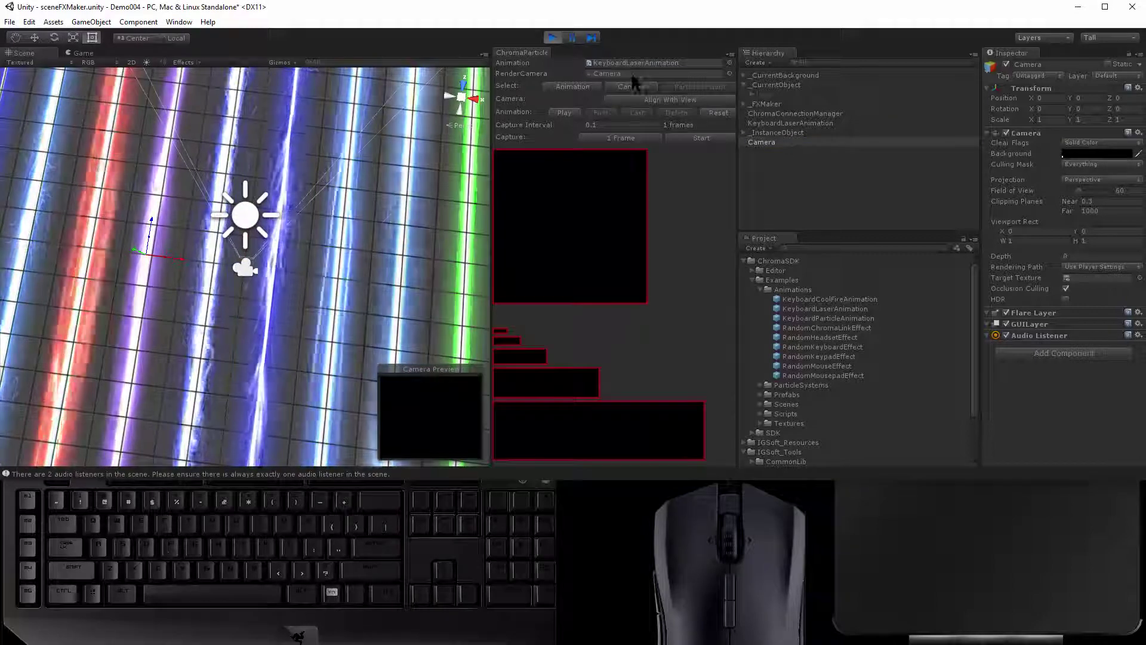
# - Align the render camera with a Scene view looking down on the lasers and remove its Audio Listener component
pyautogui.click(572, 87)
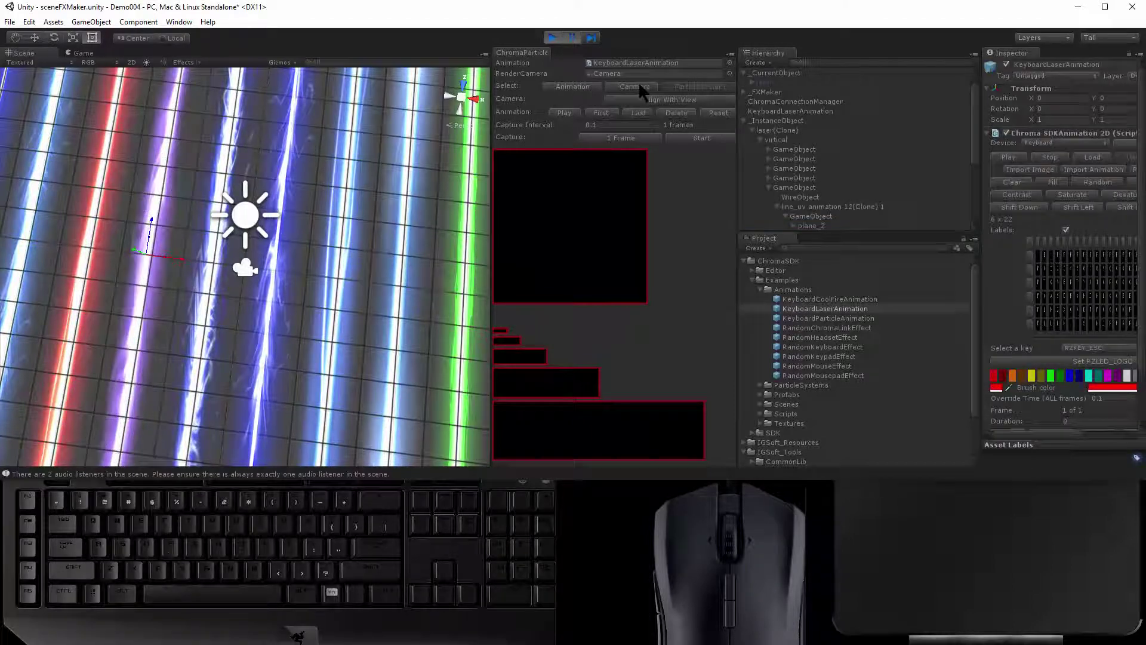
pyautogui.click(637, 100)
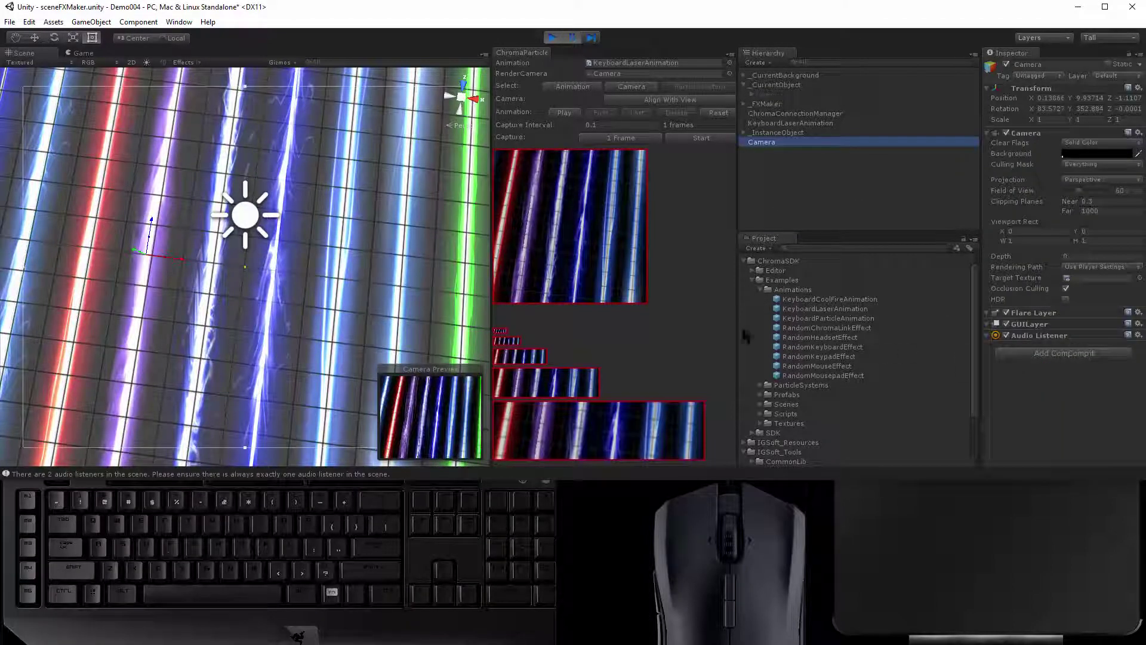
pyautogui.click(1137, 335)
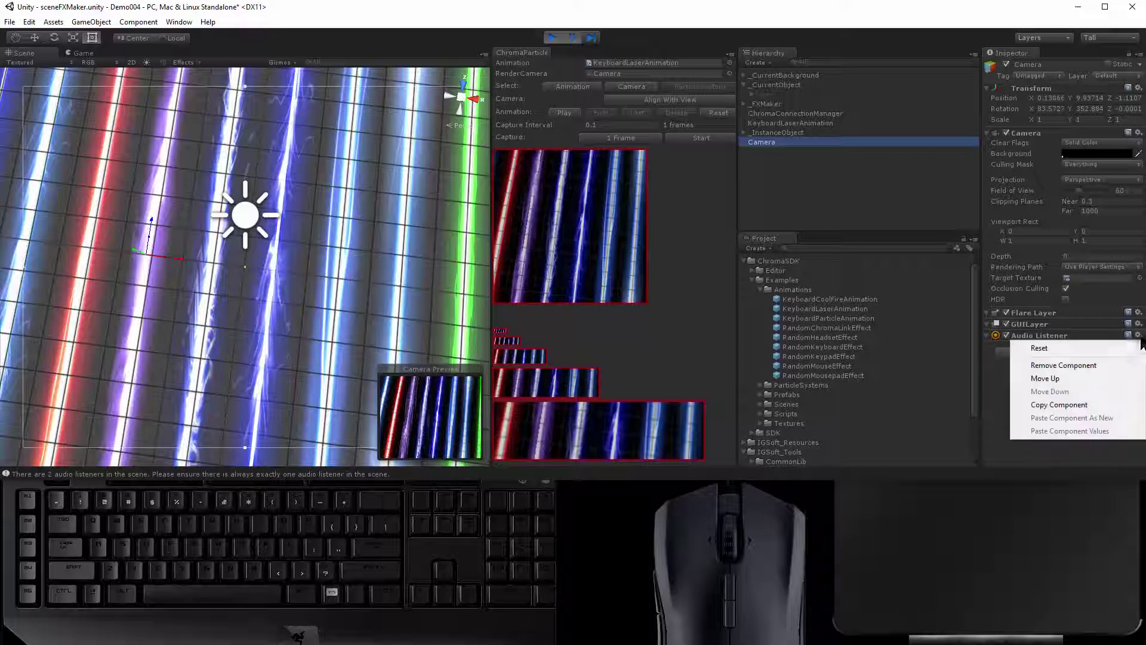
pyautogui.click(1062, 365)
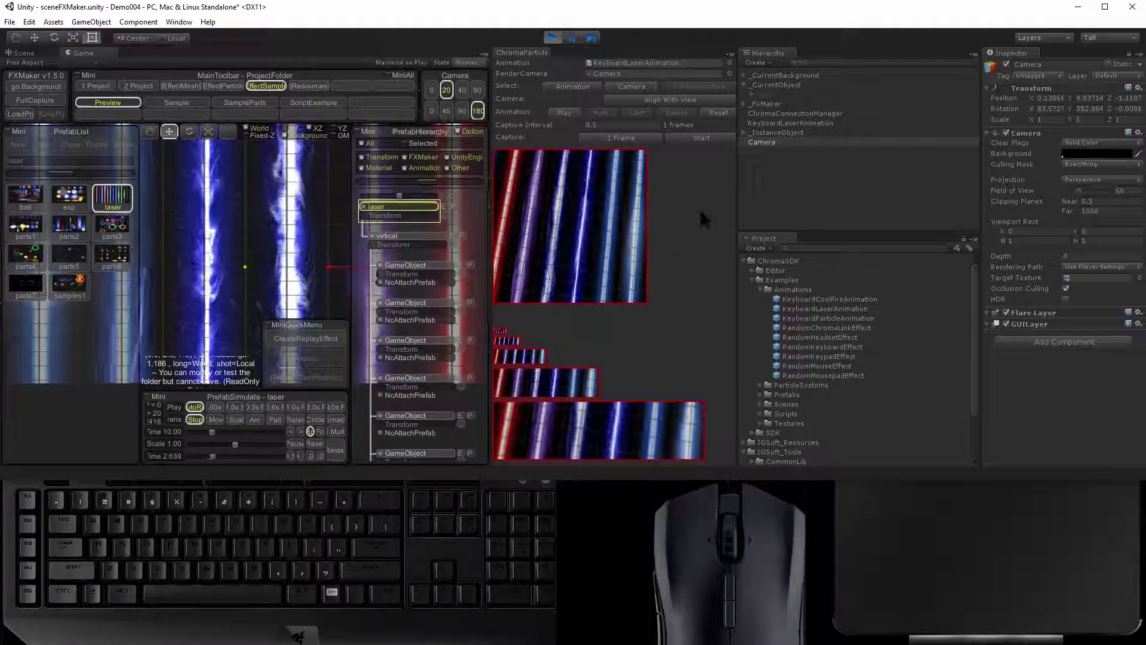
# - Record the playing laser effect into KeyboardLaserAnimation at a 0.1 capture interval, stopping after roughly thirty frames
pyautogui.click(698, 139)
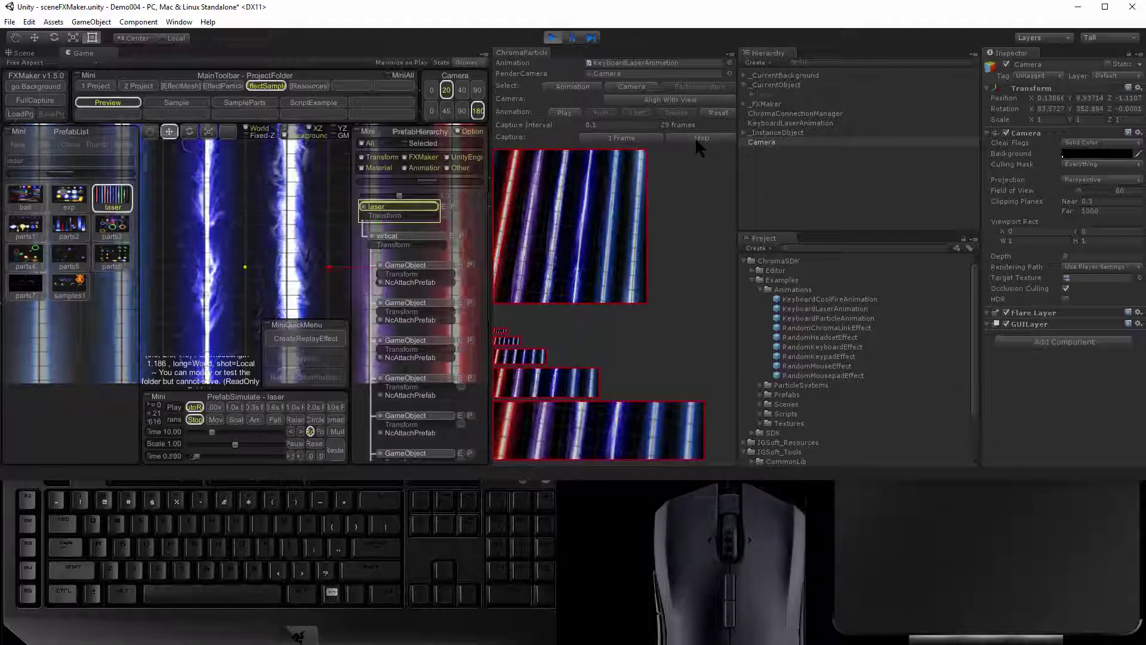
pyautogui.click(694, 137)
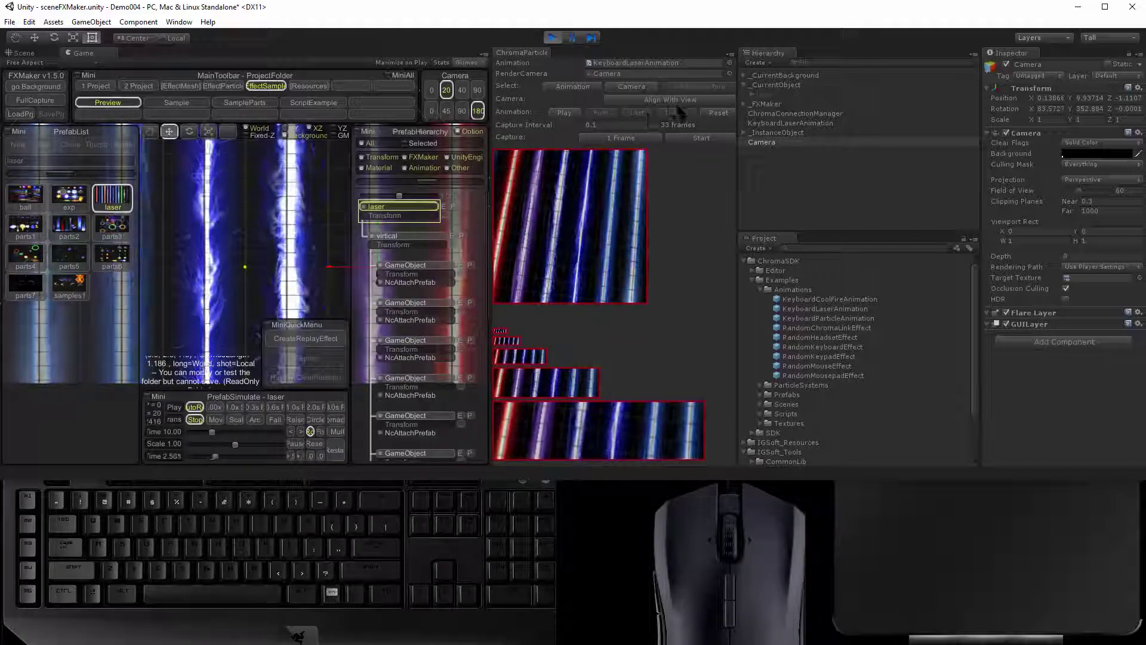
# - Delete the blank first frame of KeyboardLaserAnimation and play the captured animation on the keyboard
pyautogui.click(572, 87)
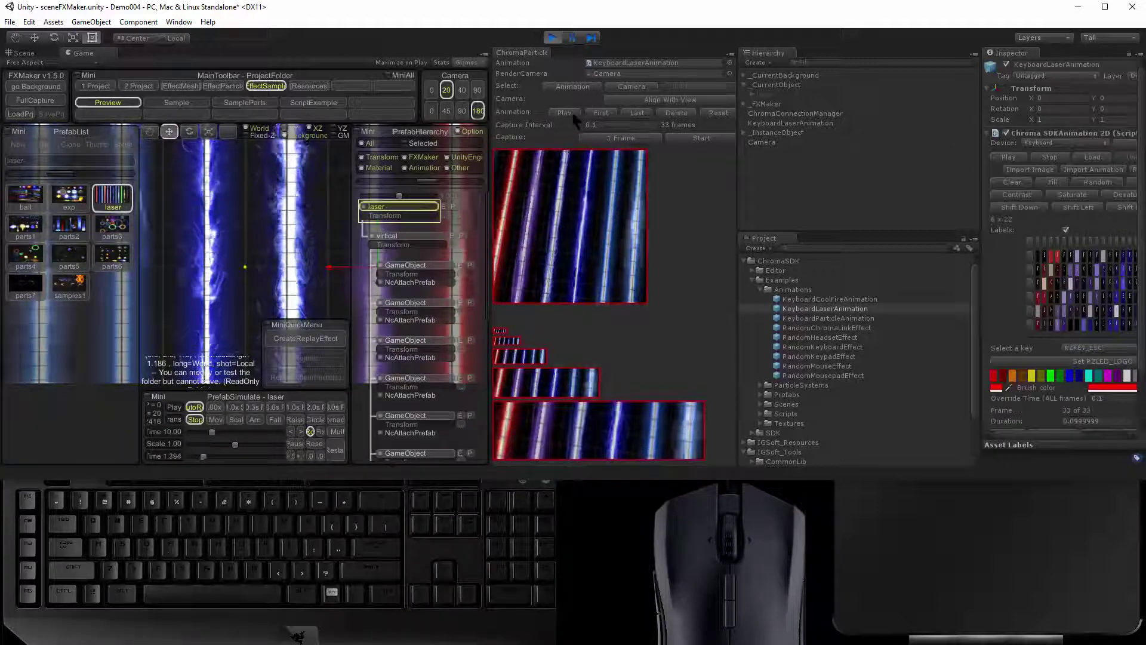
pyautogui.click(595, 111)
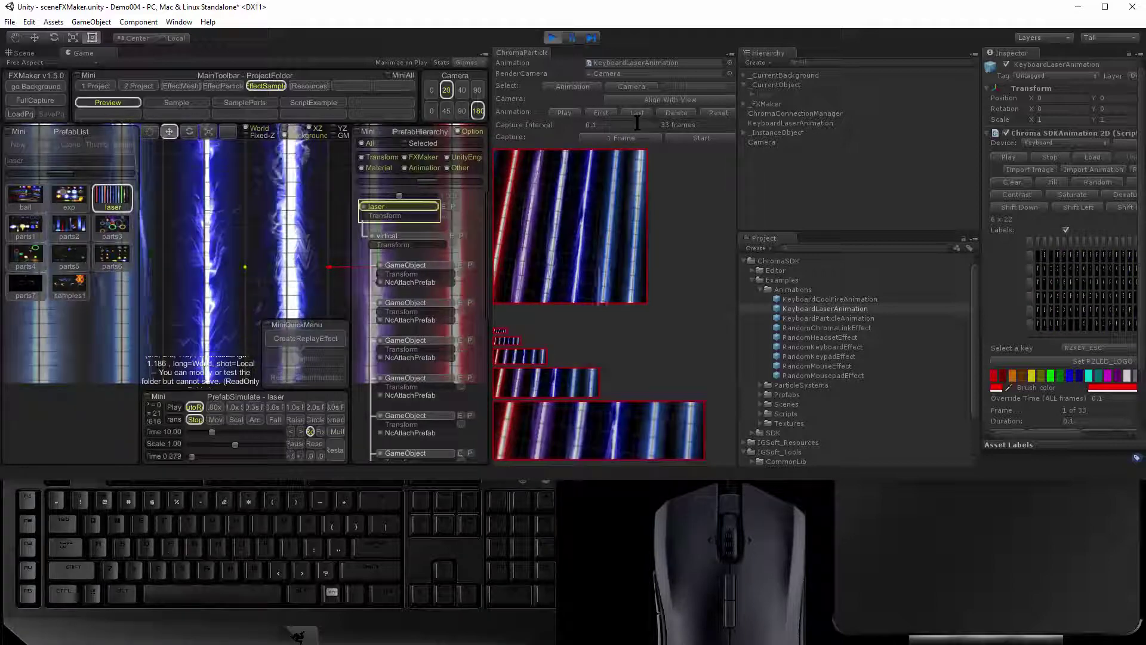
pyautogui.click(676, 113)
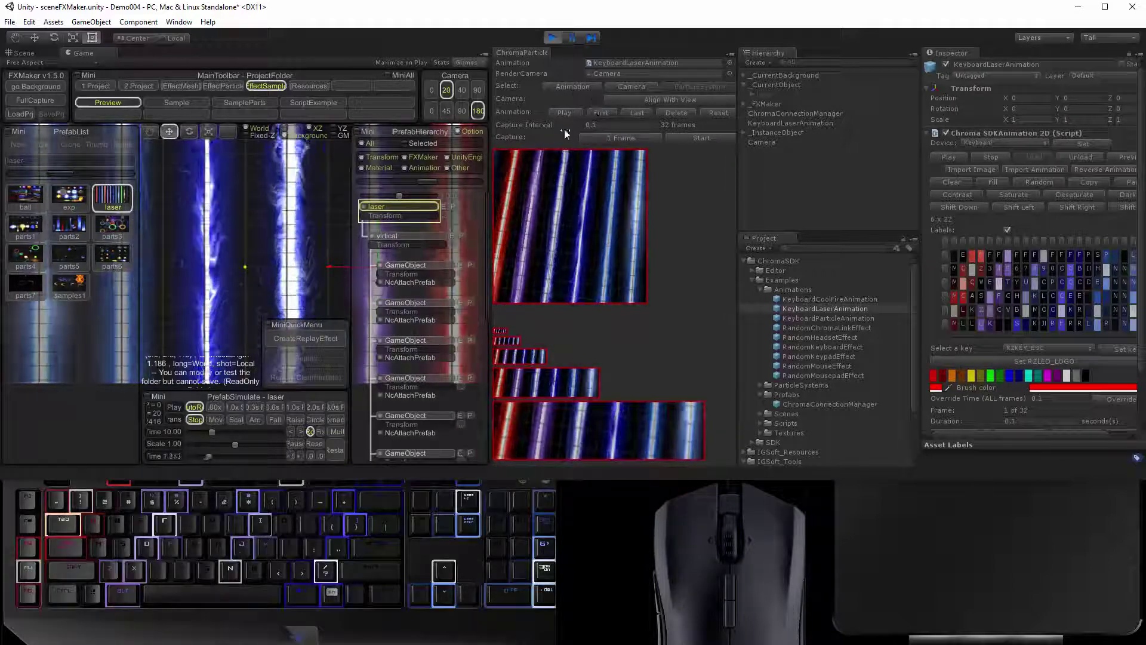
pyautogui.click(564, 113)
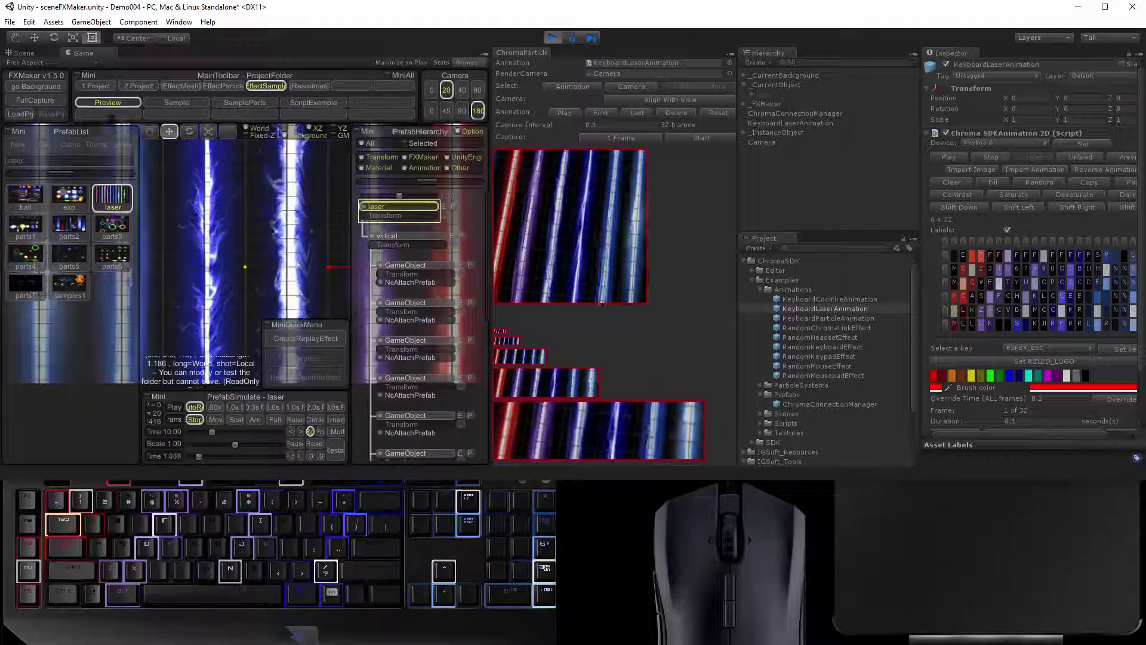
# - Frame a close-up of the green laser in the Scene view and align the render camera with it
pyautogui.click(25, 54)
pyautogui.keyDown('alt'); pyautogui.moveTo(213, 245); pyautogui.dragTo(230, 353); pyautogui.keyUp('alt')
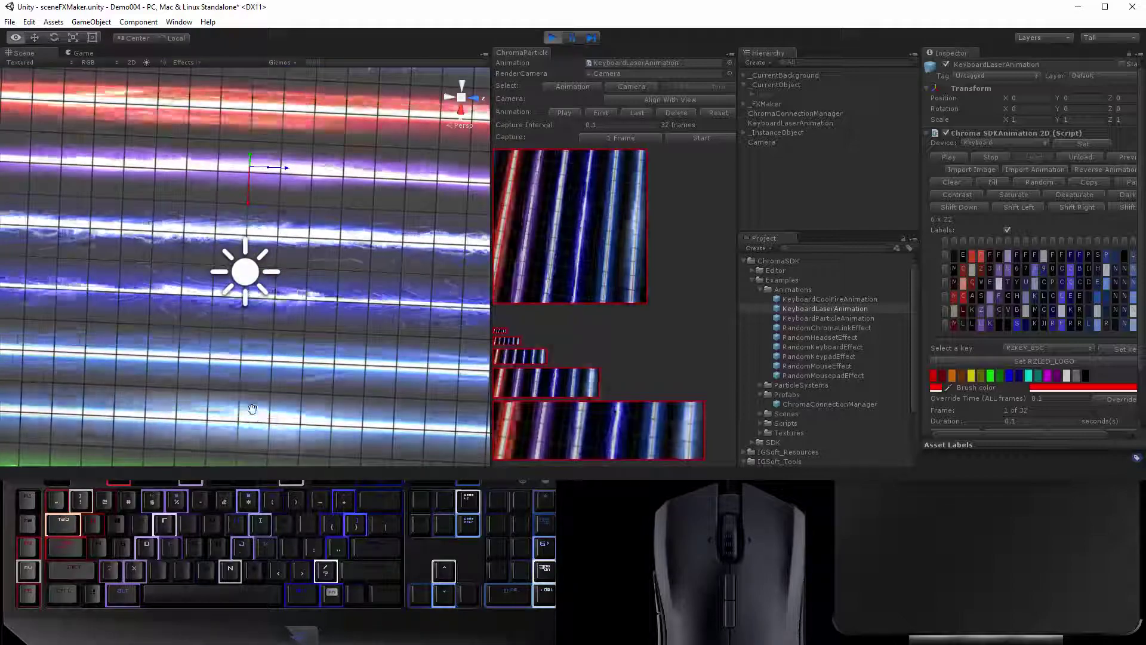
pyautogui.moveTo(280, 438); pyautogui.dragTo(301, 325)
pyautogui.moveTo(300, 325); pyautogui.dragTo(257, 225, button='middle')
pyautogui.scroll(5, 249, 297)
pyautogui.scroll(7, 248, 295)
pyautogui.keyDown('alt'); pyautogui.moveTo(255, 225); pyautogui.dragTo(294, 385); pyautogui.keyUp('alt')
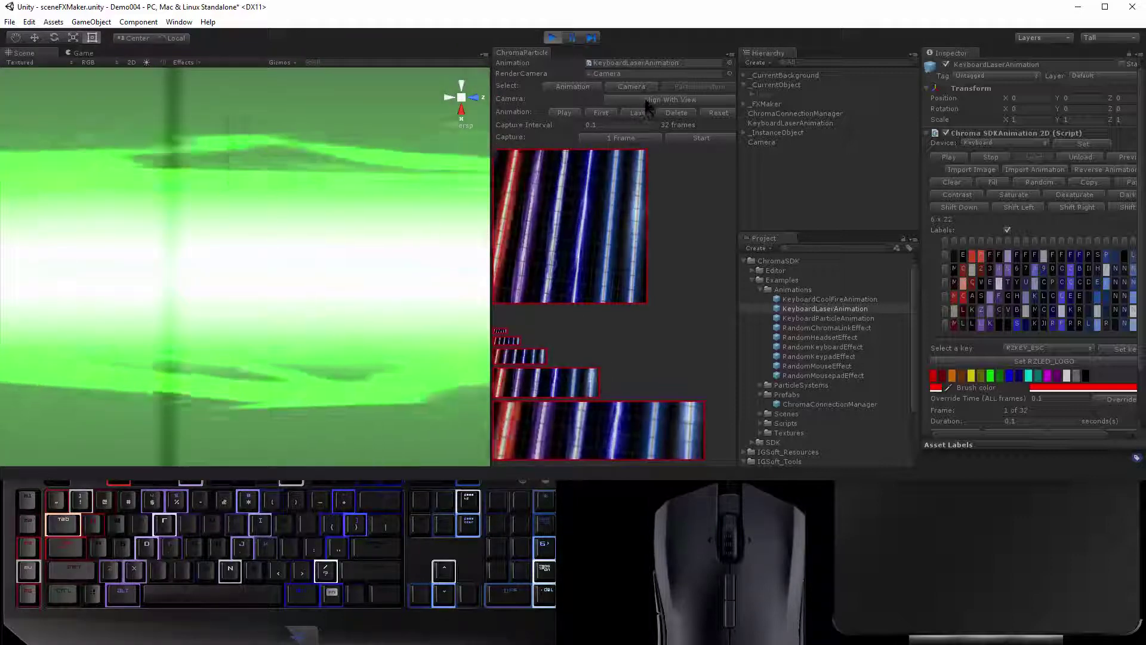
pyautogui.click(645, 100)
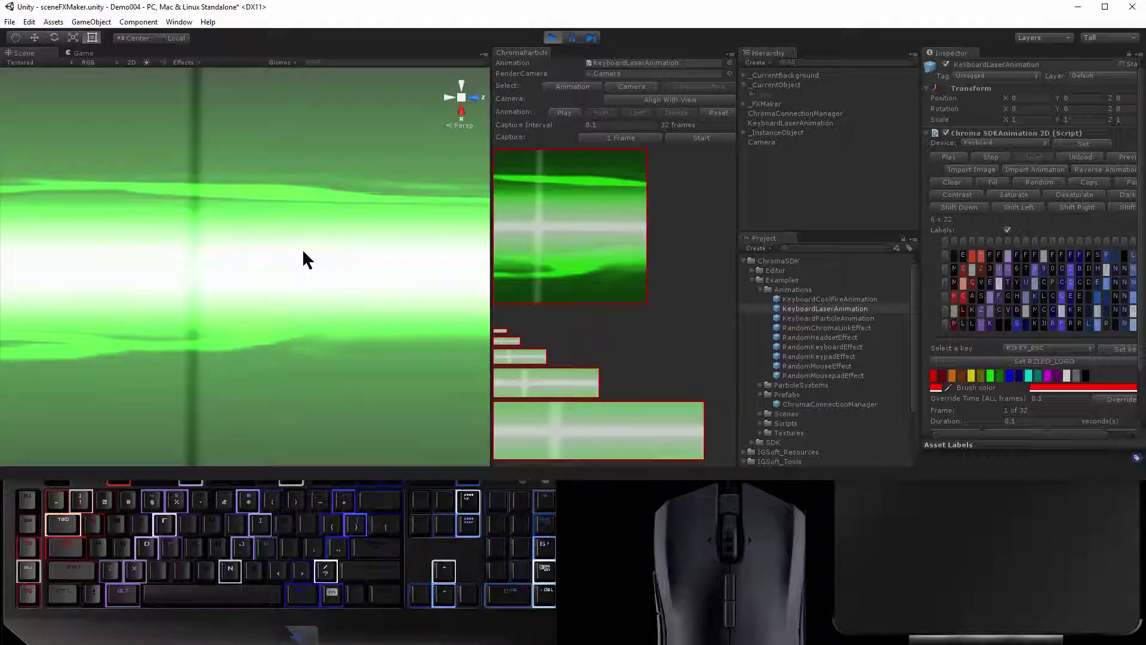
pyautogui.click(633, 101)
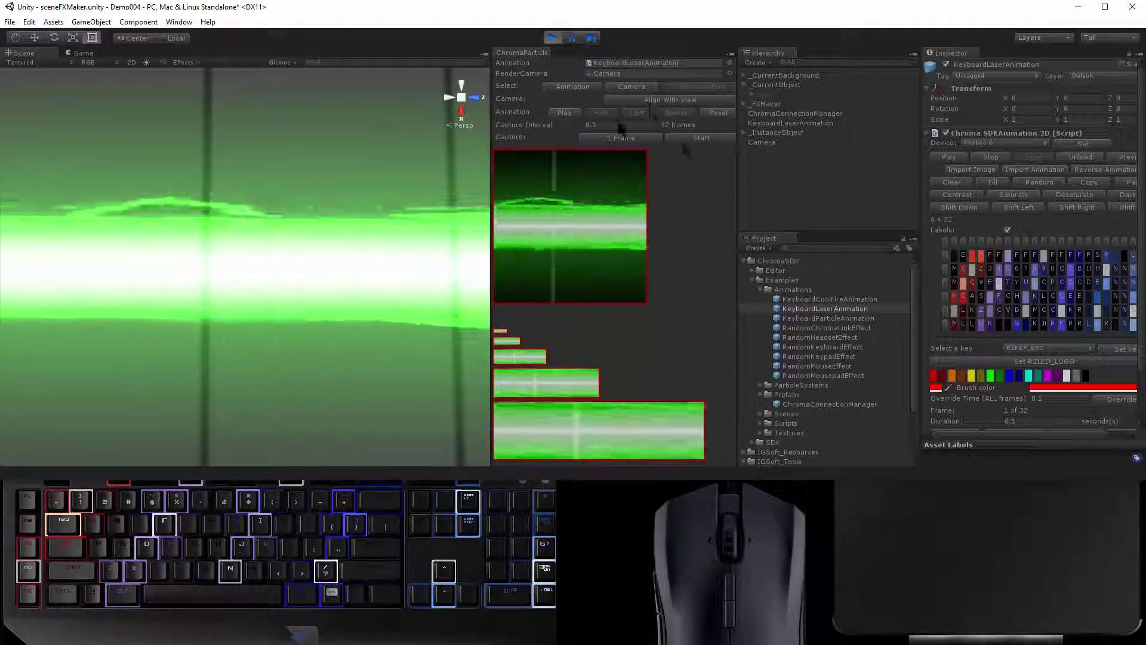
# - Reset KeyboardLaserAnimation and record the green laser at a 0.1 interval, repeating the capture from a closer camera framing
pyautogui.click(718, 112)
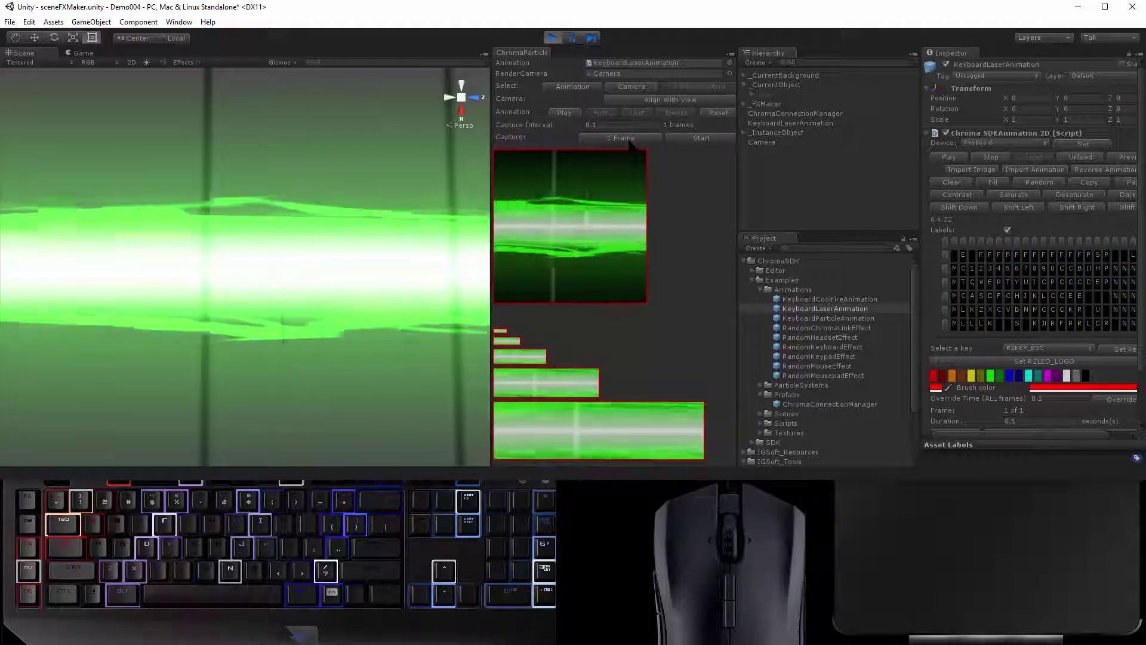
pyautogui.click(686, 137)
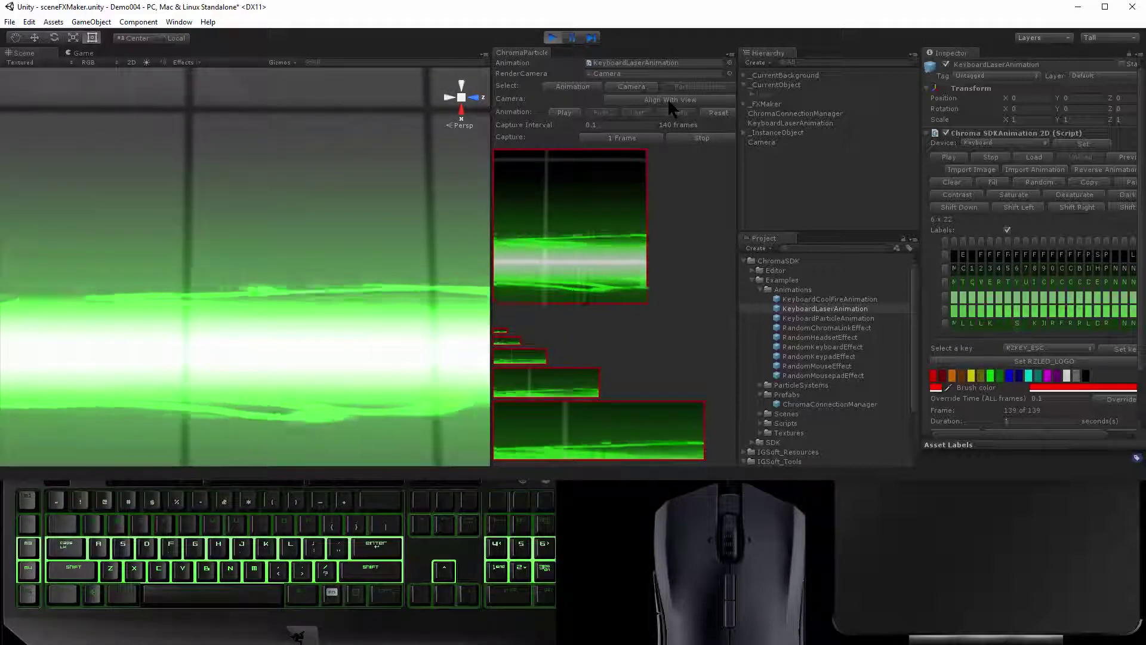
pyautogui.click(718, 114)
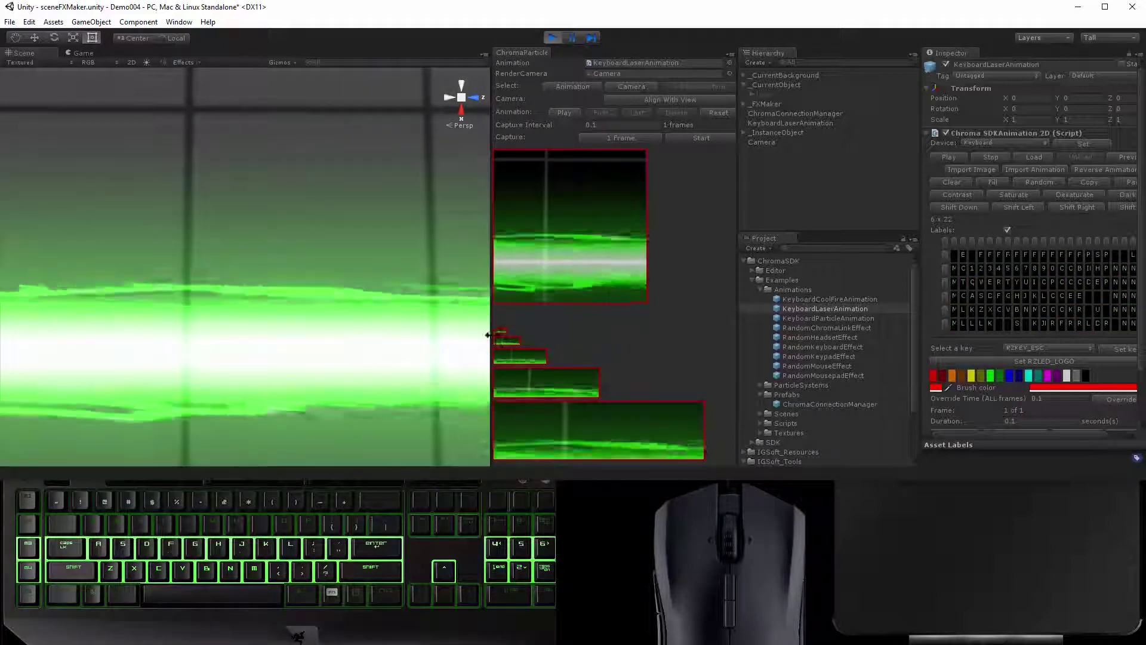
pyautogui.click(684, 136)
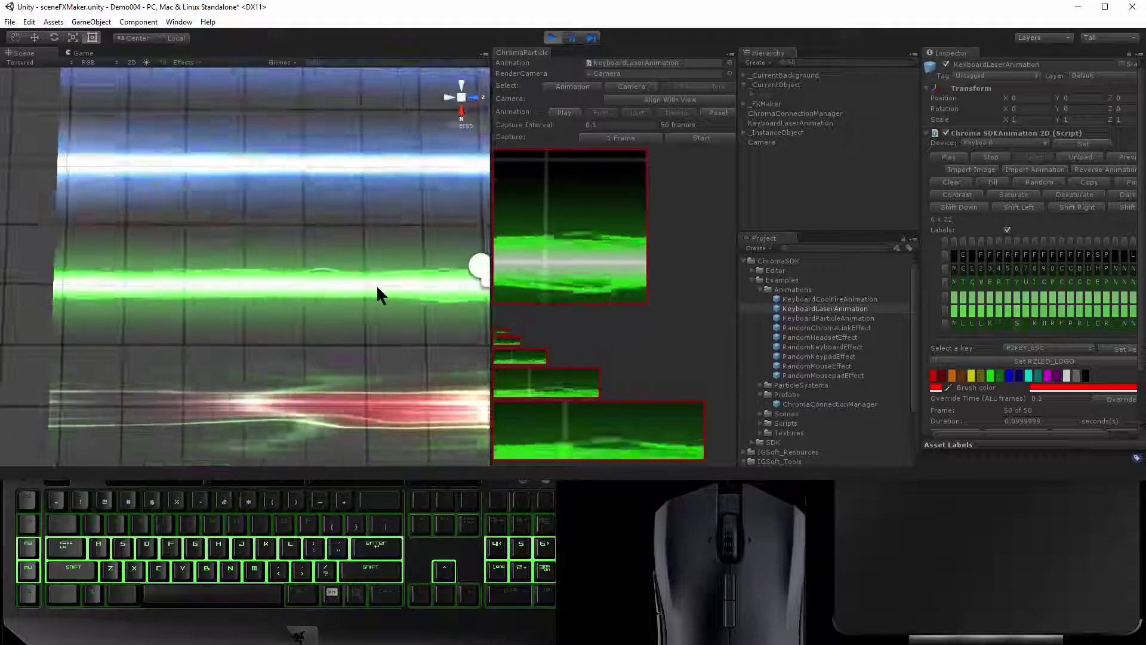
pyautogui.keyDown('alt'); pyautogui.moveTo(240, 275); pyautogui.dragTo(196, 287); pyautogui.keyUp('alt')
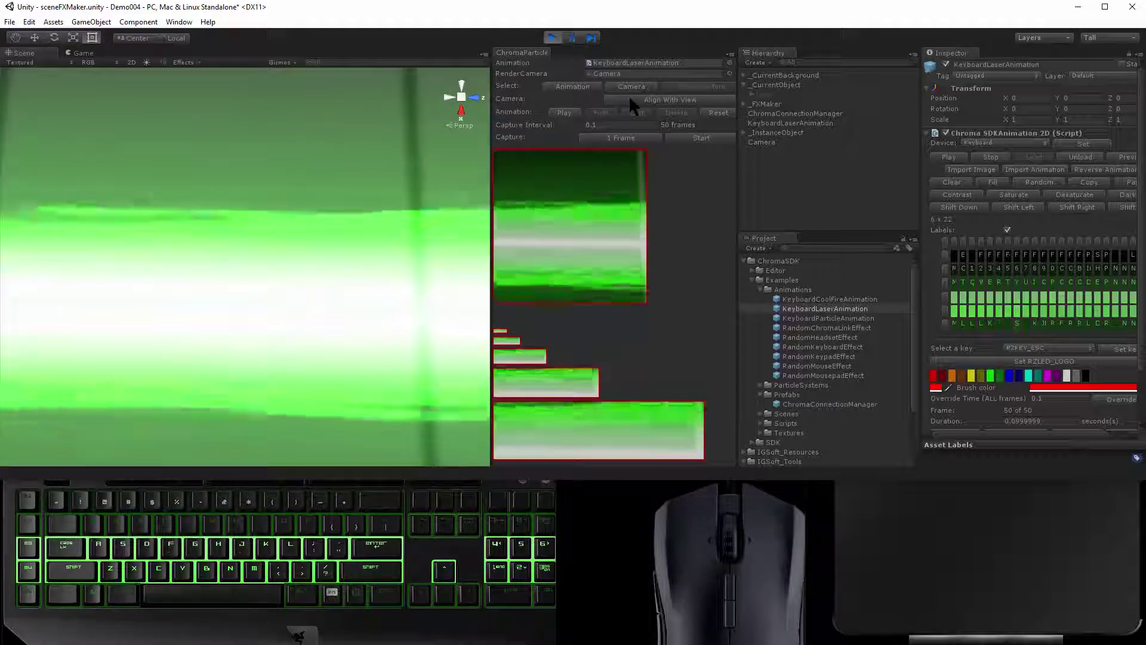
pyautogui.click(693, 137)
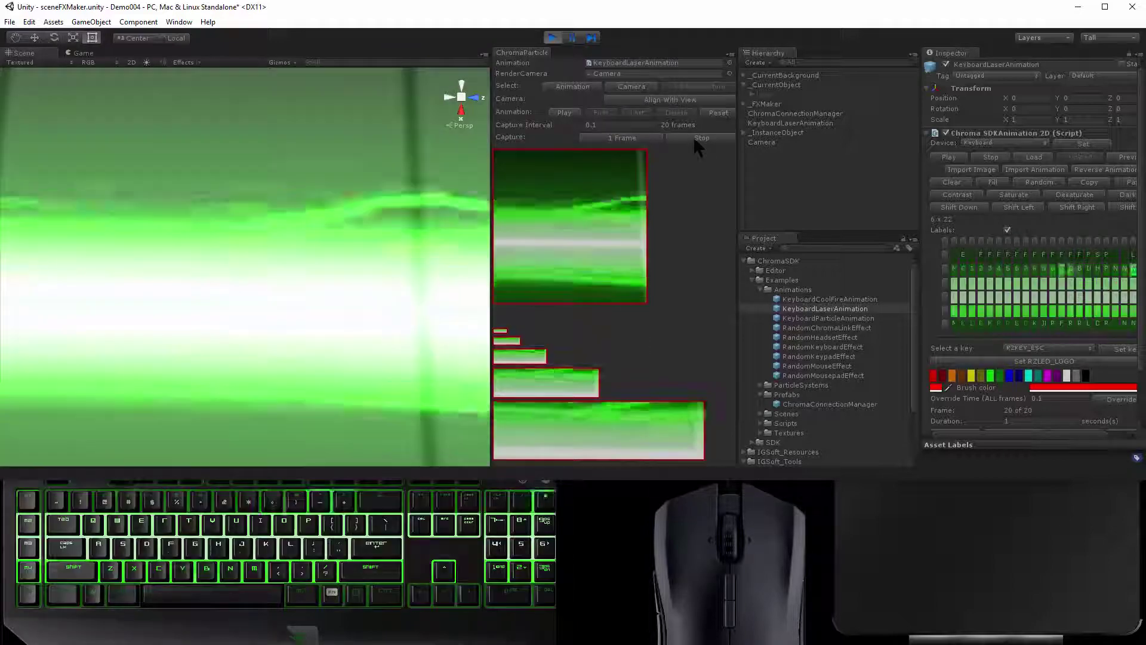
# - Frame the light blue laser in the Scene view, realign the render camera with it and stop the running capture
pyautogui.keyDown('alt'); pyautogui.moveTo(269, 137); pyautogui.dragTo(320, 240); pyautogui.keyUp('alt')
pyautogui.scroll(-5, 321, 239)
pyautogui.scroll(3, 321, 240)
pyautogui.click(360, 234)
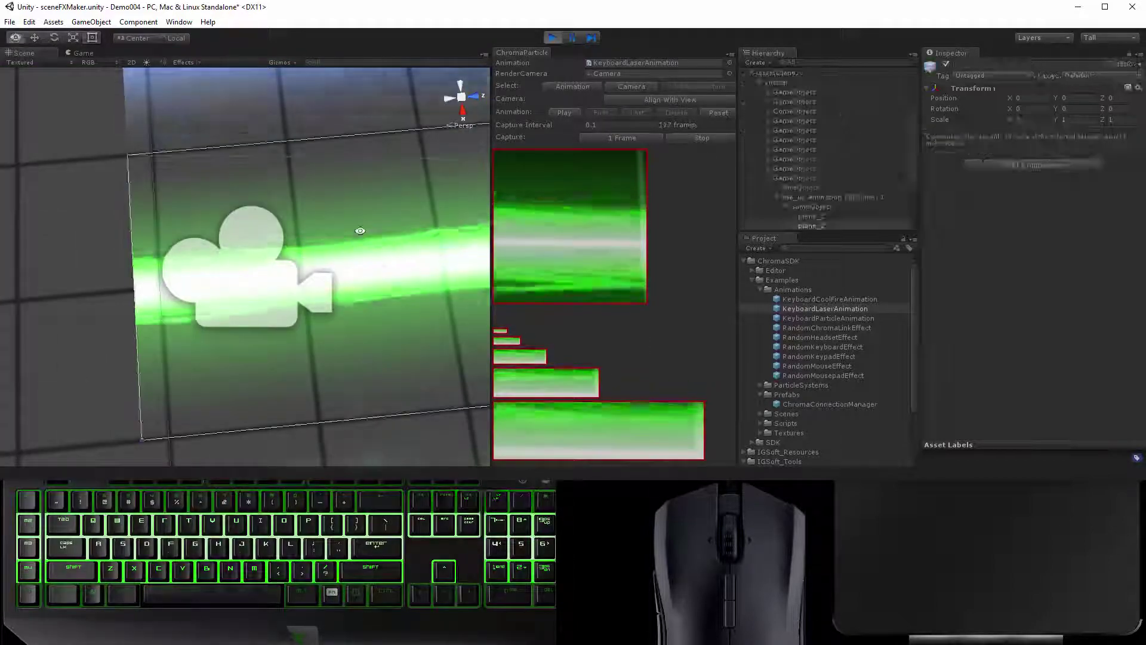
pyautogui.click(15, 38)
pyautogui.keyDown('alt'); pyautogui.moveTo(213, 125); pyautogui.dragTo(328, 233); pyautogui.keyUp('alt')
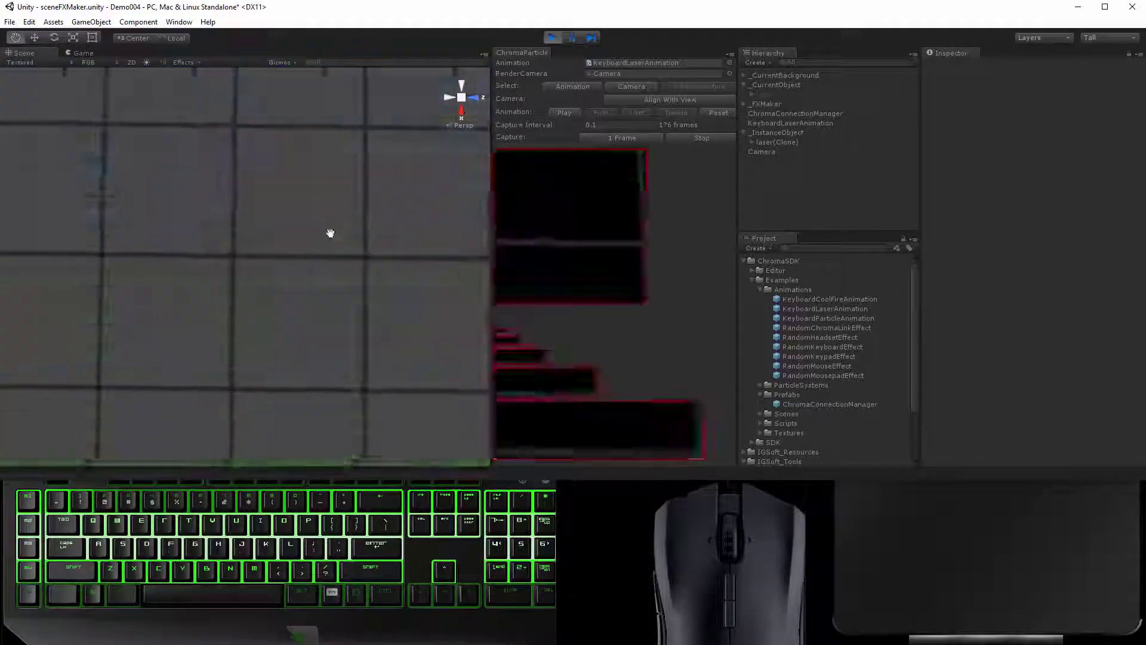
pyautogui.click(657, 102)
pyautogui.click(697, 137)
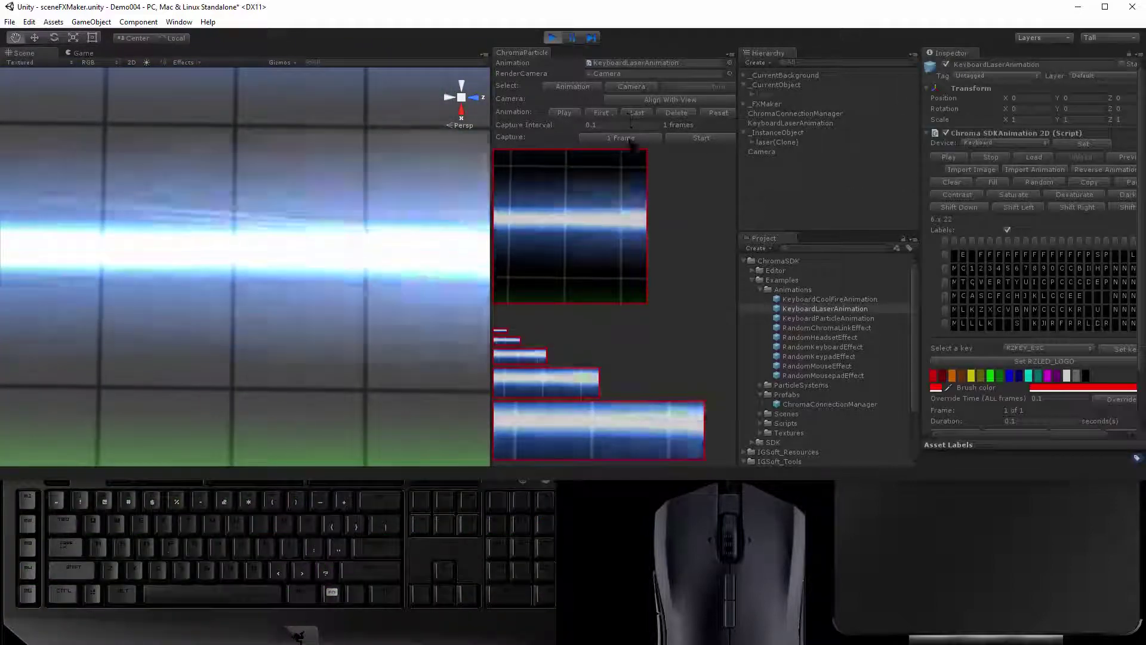
# - Record the light blue laser into KeyboardLaserAnimation, repeat the capture from a closer view, and reset the captured frames
pyautogui.click(699, 137)
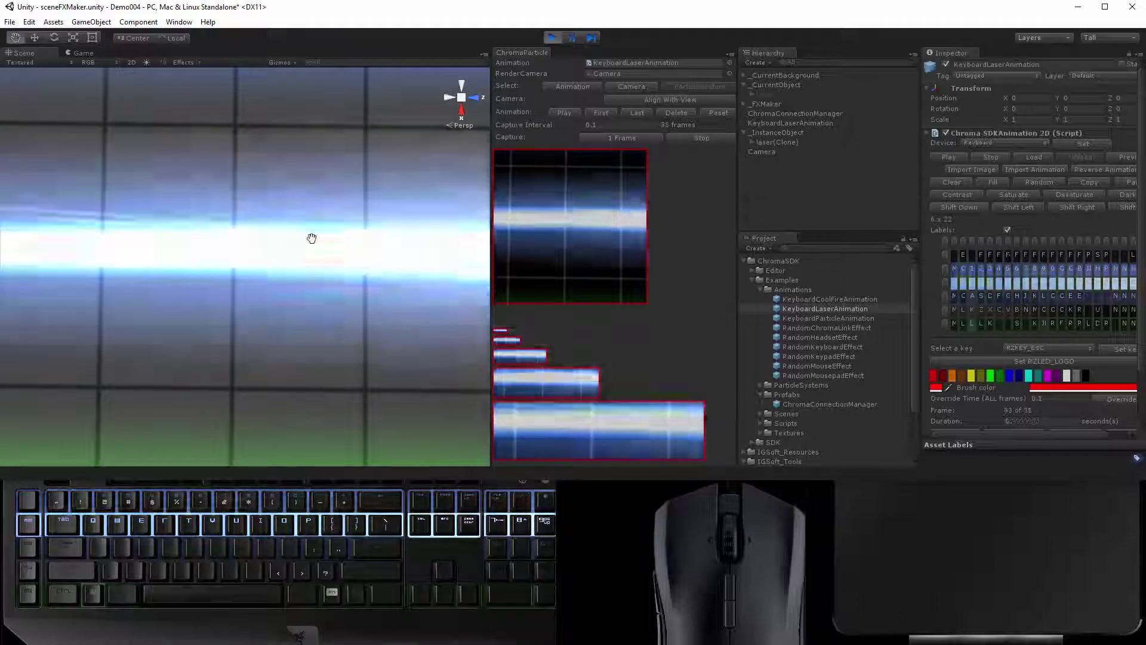
pyautogui.keyDown('alt'); pyautogui.moveTo(309, 238); pyautogui.dragTo(253, 284); pyautogui.keyUp('alt')
pyautogui.scroll(3, 332, 269)
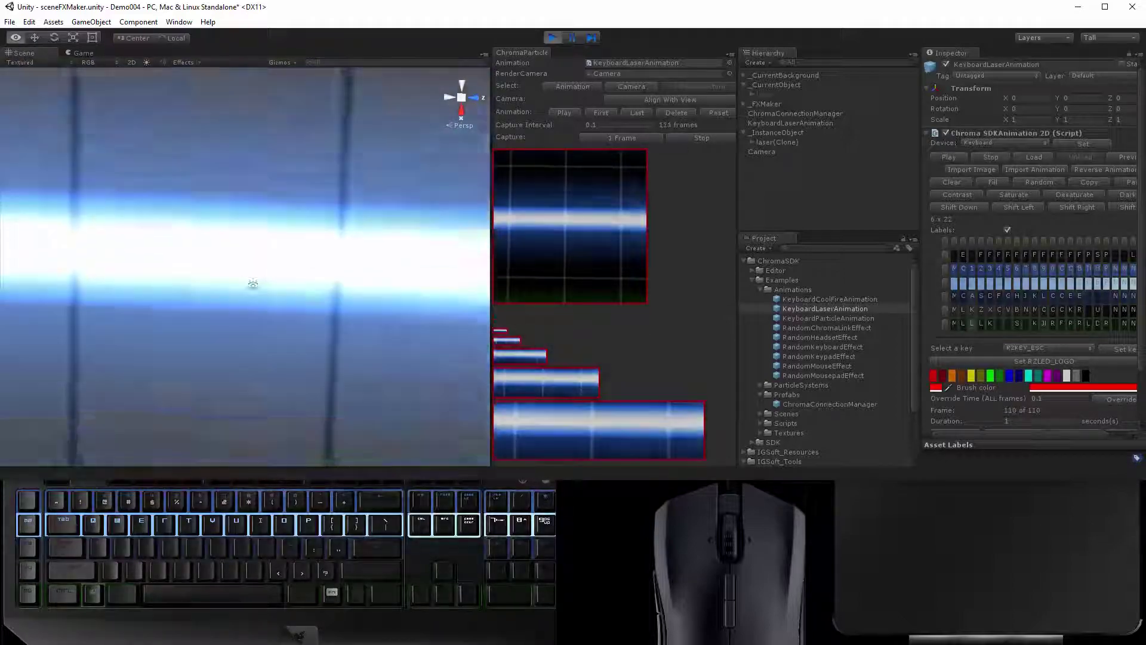
pyautogui.click(692, 140)
pyautogui.click(715, 113)
pyautogui.click(708, 137)
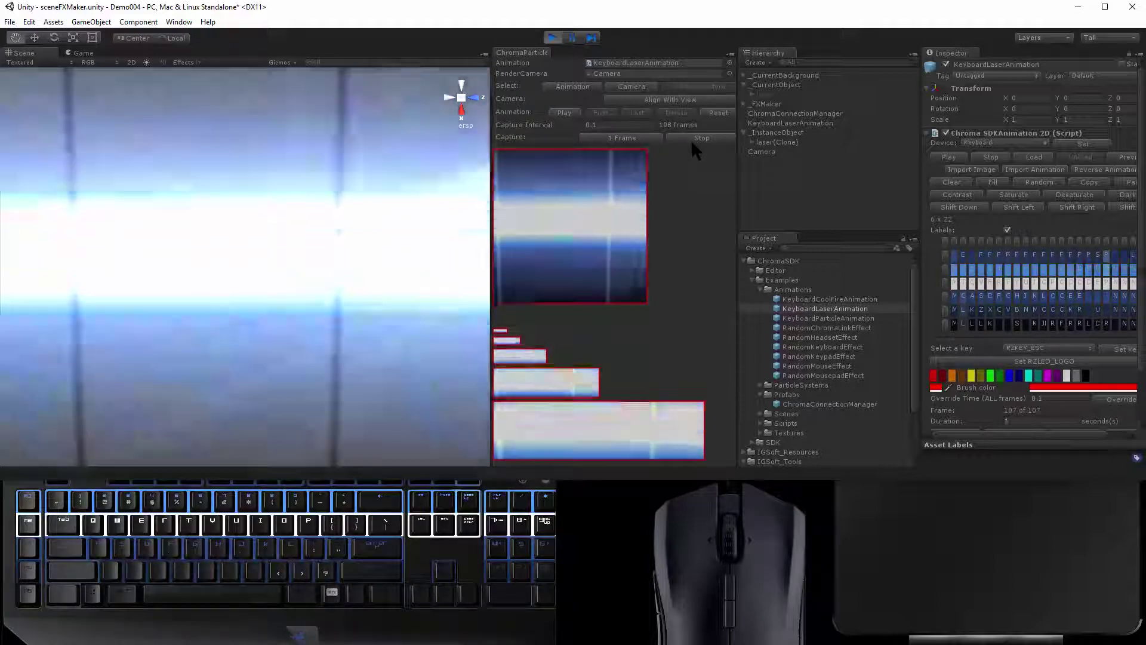
pyautogui.click(692, 140)
pyautogui.click(718, 113)
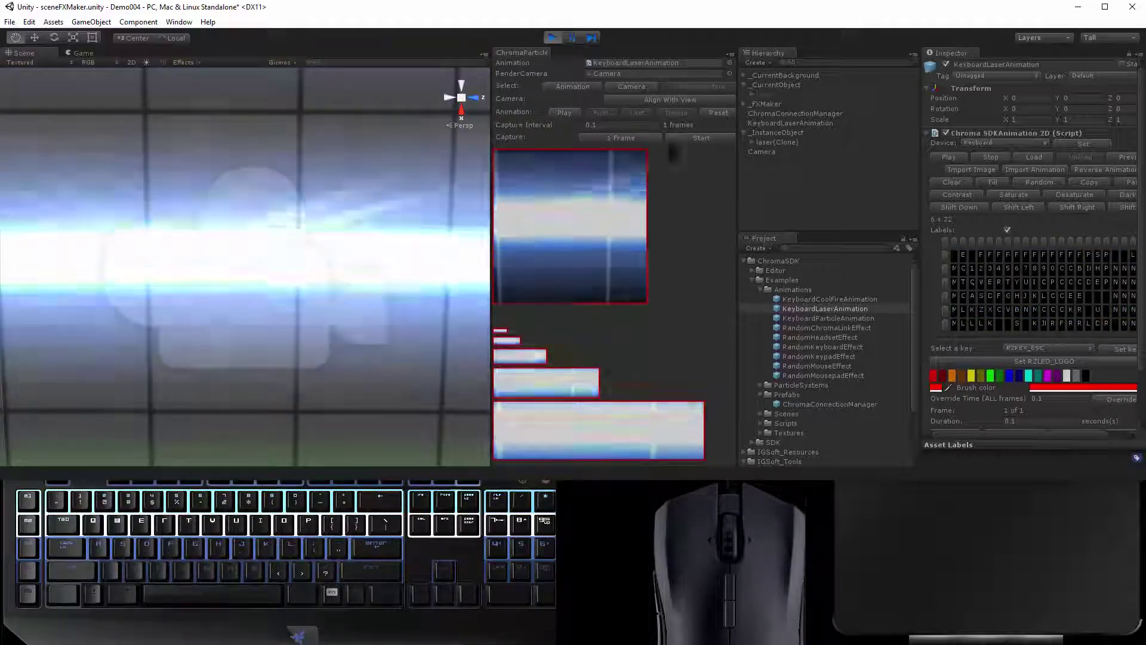
# - Raise the laser prefab's simulation scale to 2.00 in FXMaker and adjust its simulation time
pyautogui.click(83, 53)
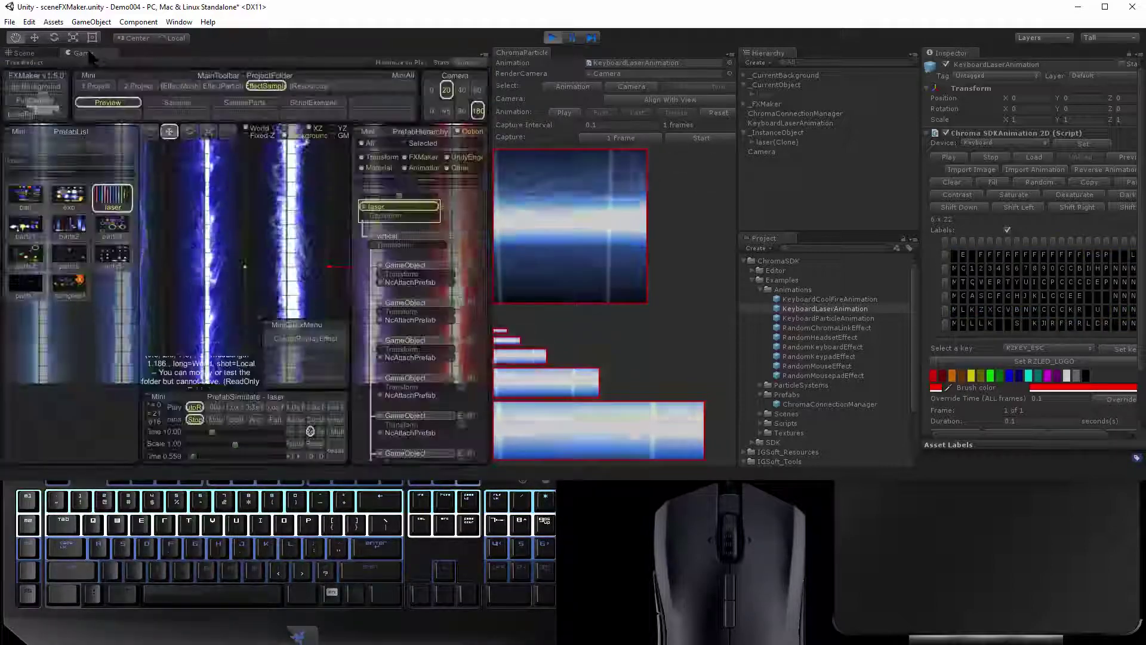
pyautogui.moveTo(235, 444); pyautogui.dragTo(270, 433)
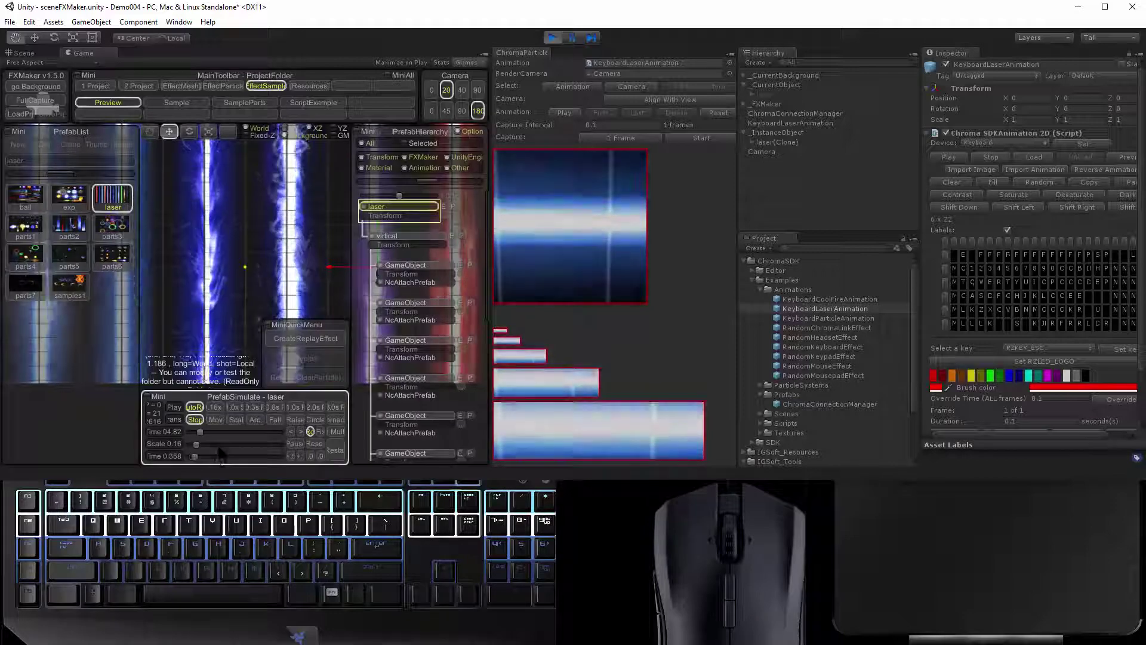
pyautogui.moveTo(237, 444); pyautogui.dragTo(282, 444)
pyautogui.moveTo(200, 431); pyautogui.dragTo(282, 432)
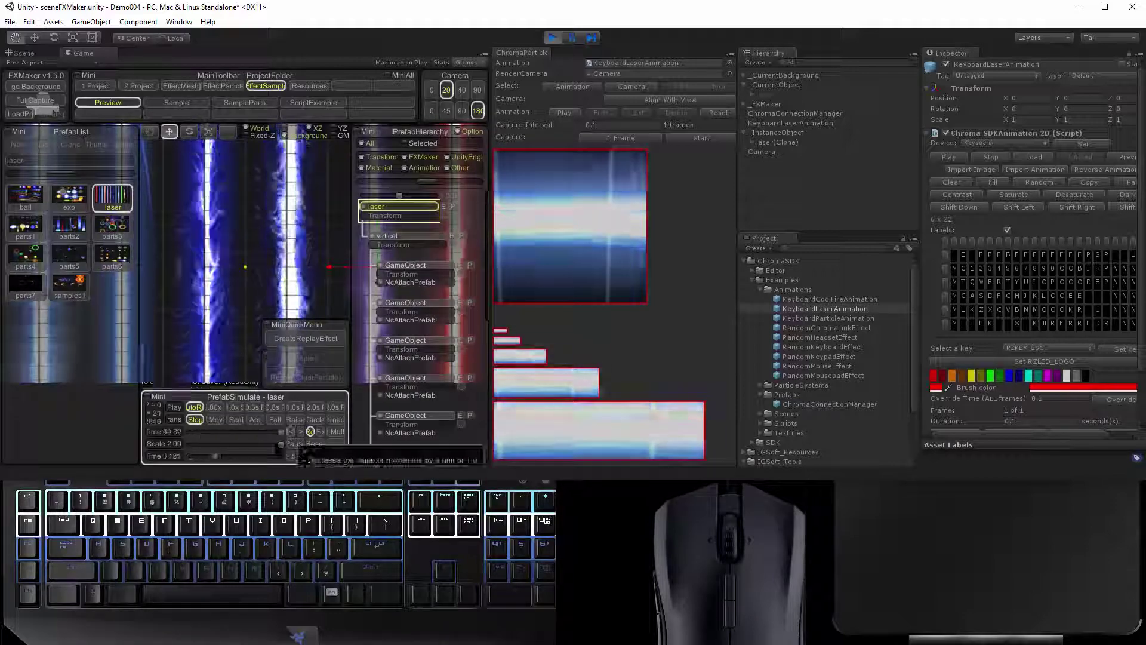
# - Preview the laser prefab with the Scale and Arc simulation motions and return it to Stop
pyautogui.click(236, 419)
pyautogui.click(255, 420)
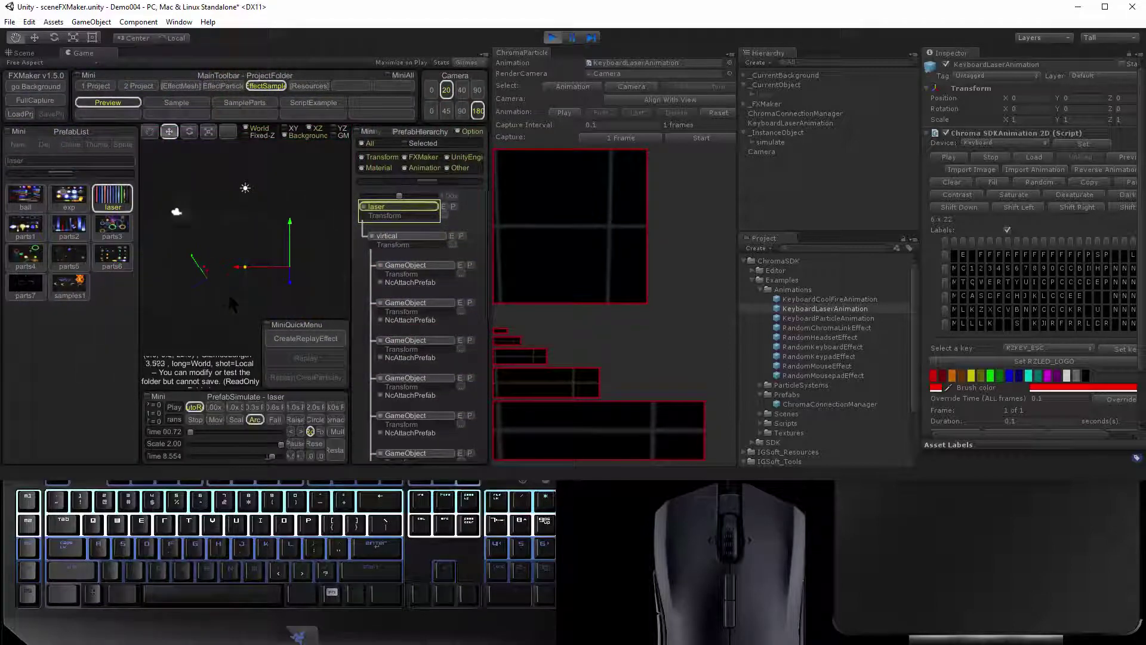
pyautogui.click(195, 419)
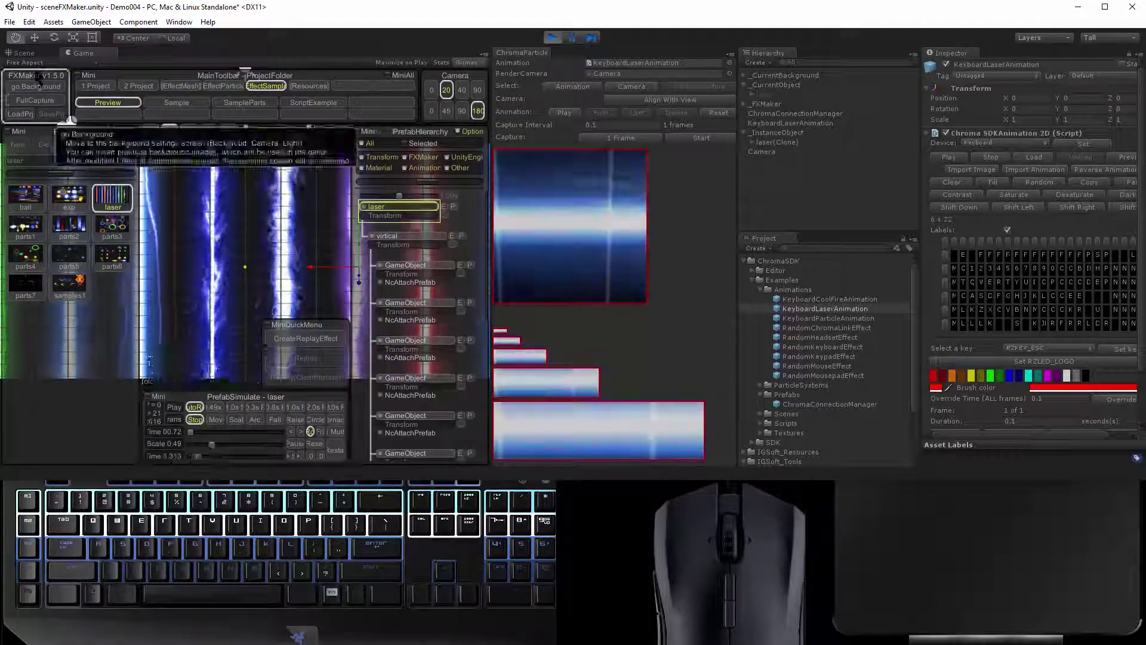
# - Start recording the light blue laser and realign the render camera with a wider Scene view that includes the green laser's edge
pyautogui.click(25, 54)
pyautogui.click(700, 138)
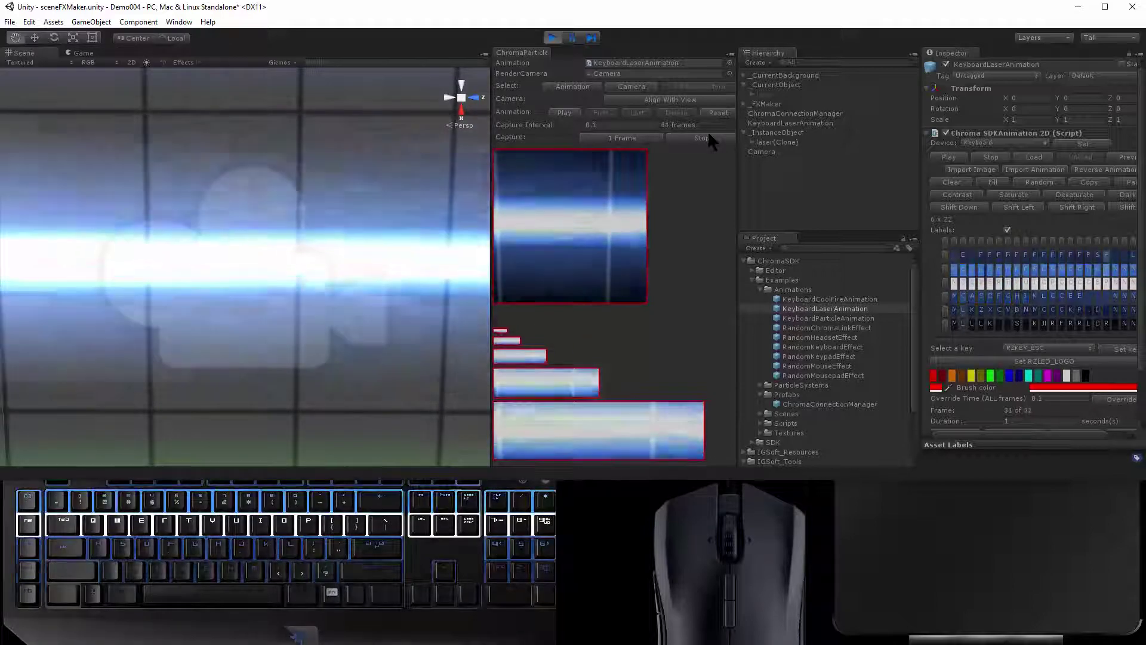
pyautogui.click(674, 101)
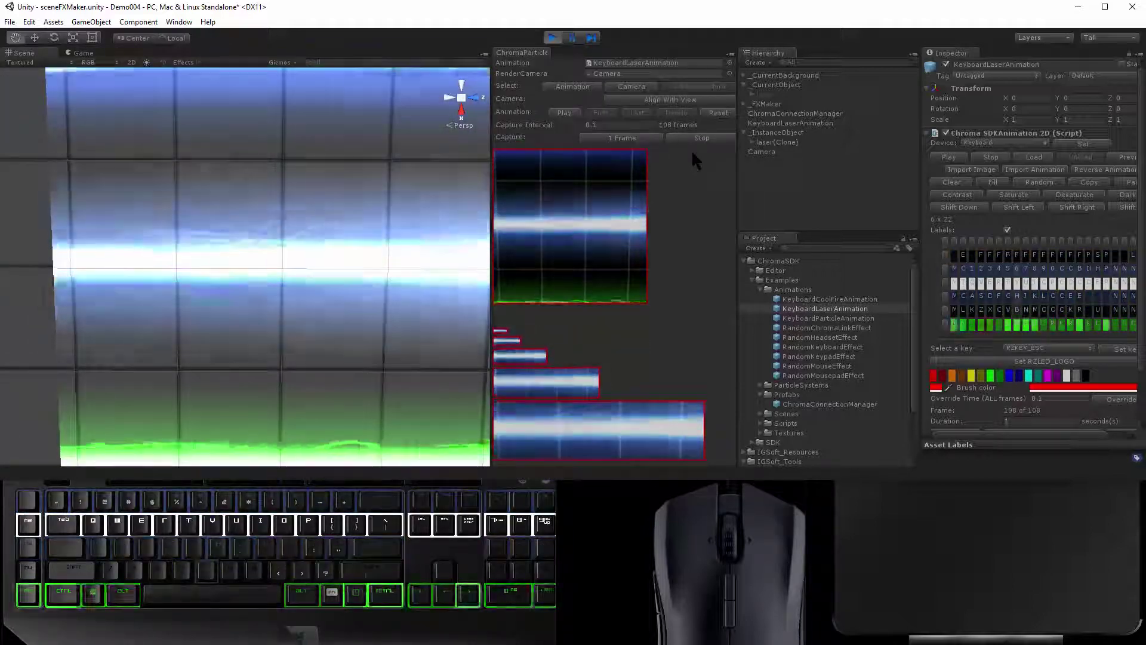
# - Move the Scene view across the other lasers while capturing, realigning the render camera with each new framing
pyautogui.scroll(-5, 327, 239)
pyautogui.moveTo(324, 221); pyautogui.dragTo(332, 284, button='middle')
pyautogui.scroll(-2, 332, 262)
pyautogui.moveTo(358, 161); pyautogui.dragTo(286, 276, button='middle')
pyautogui.scroll(5, 286, 277)
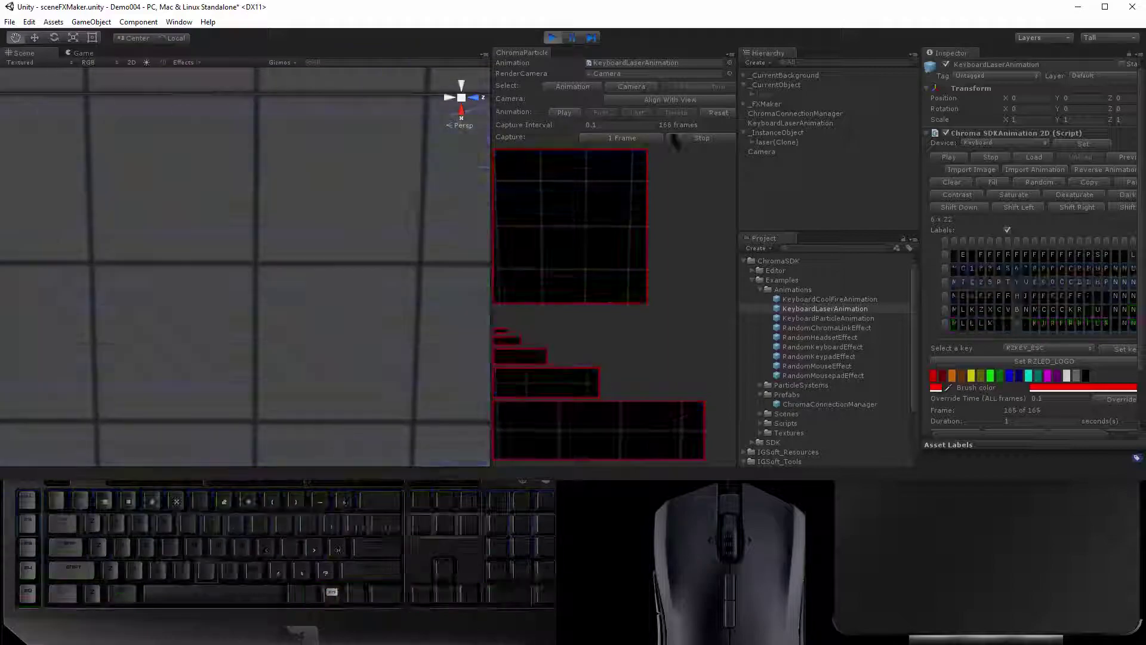
pyautogui.moveTo(337, 181); pyautogui.dragTo(340, 246)
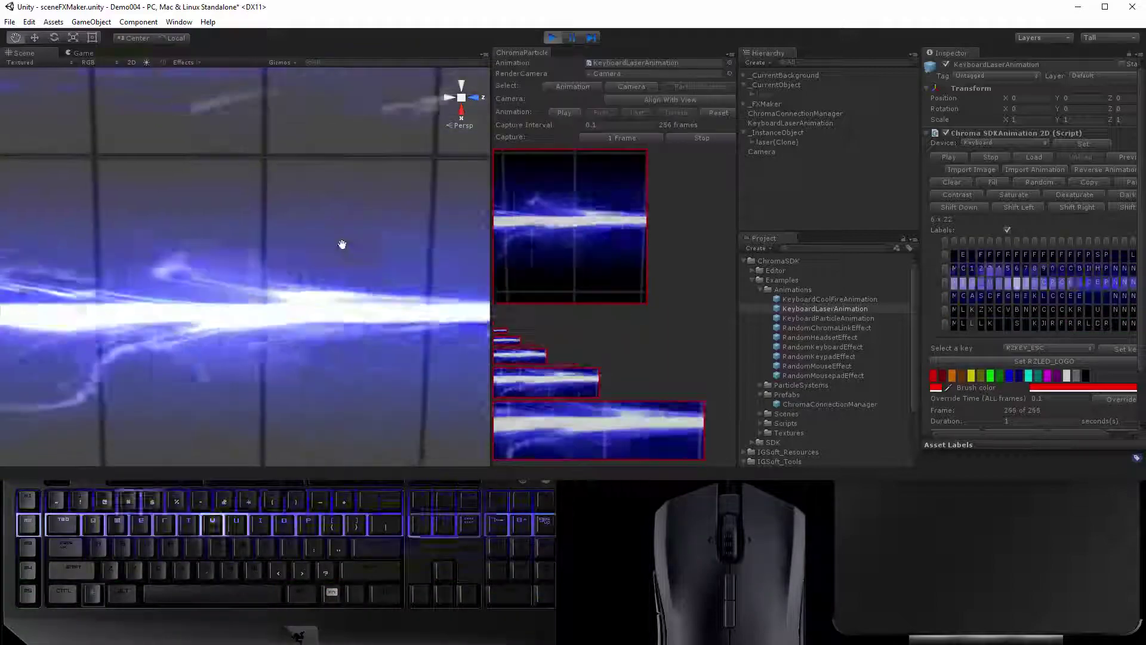
pyautogui.click(651, 102)
pyautogui.moveTo(251, 225); pyautogui.dragTo(271, 277)
pyautogui.click(647, 103)
pyautogui.moveTo(334, 257); pyautogui.dragTo(334, 233)
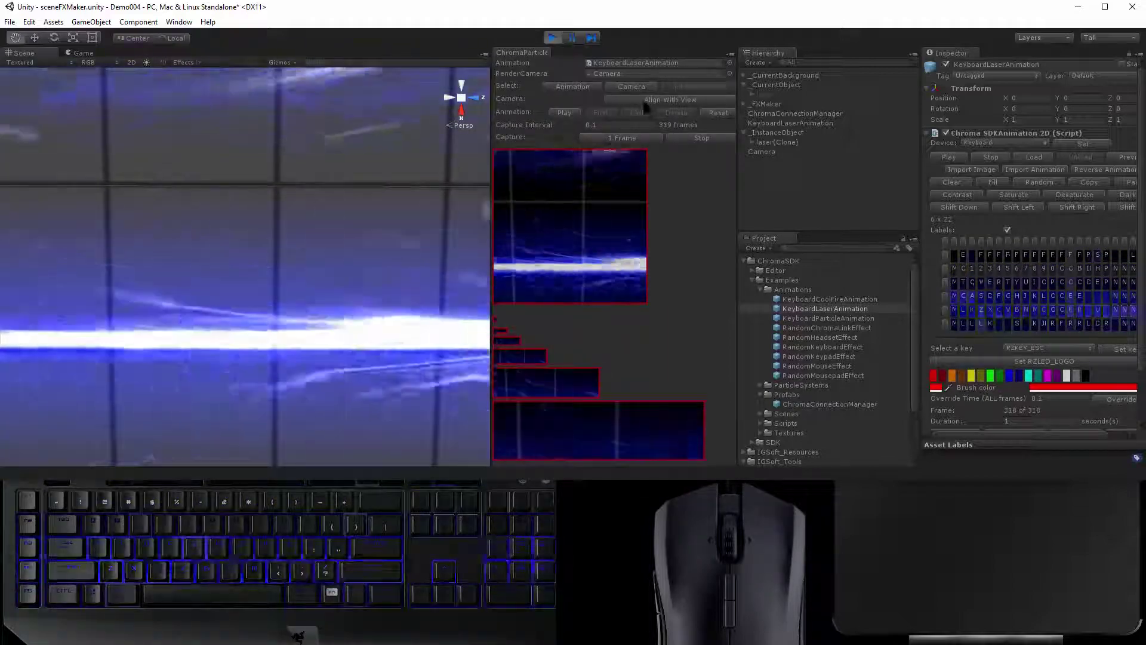
pyautogui.click(643, 100)
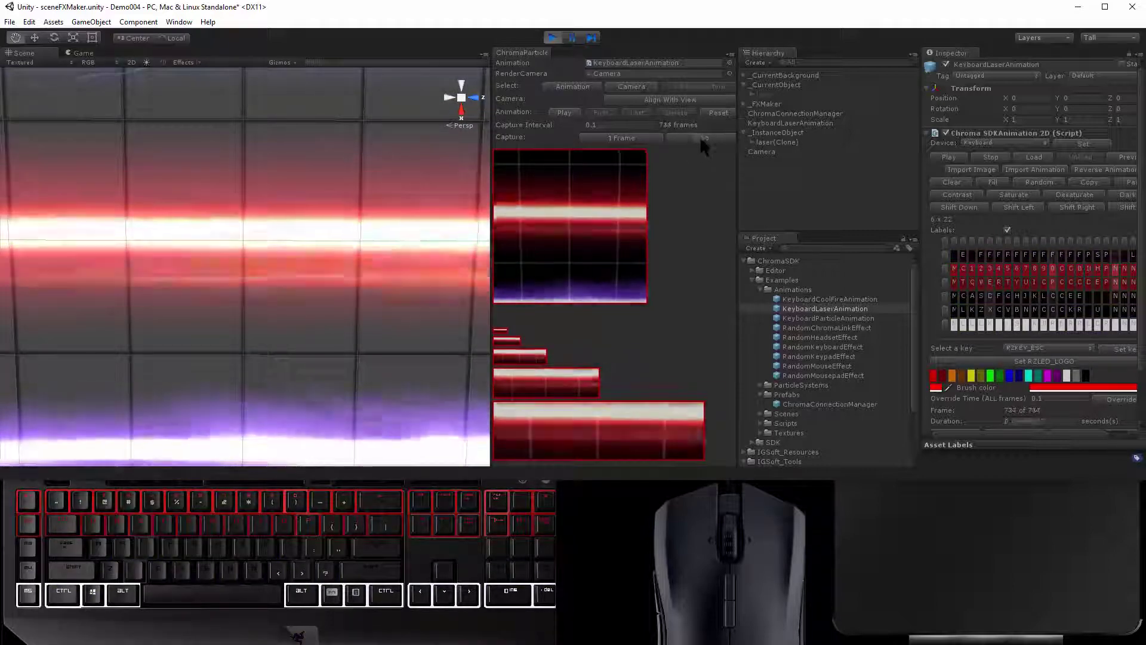
# - Record about sixty frames of the red laser into KeyboardLaserAnimation and play the captured animation
pyautogui.click(700, 137)
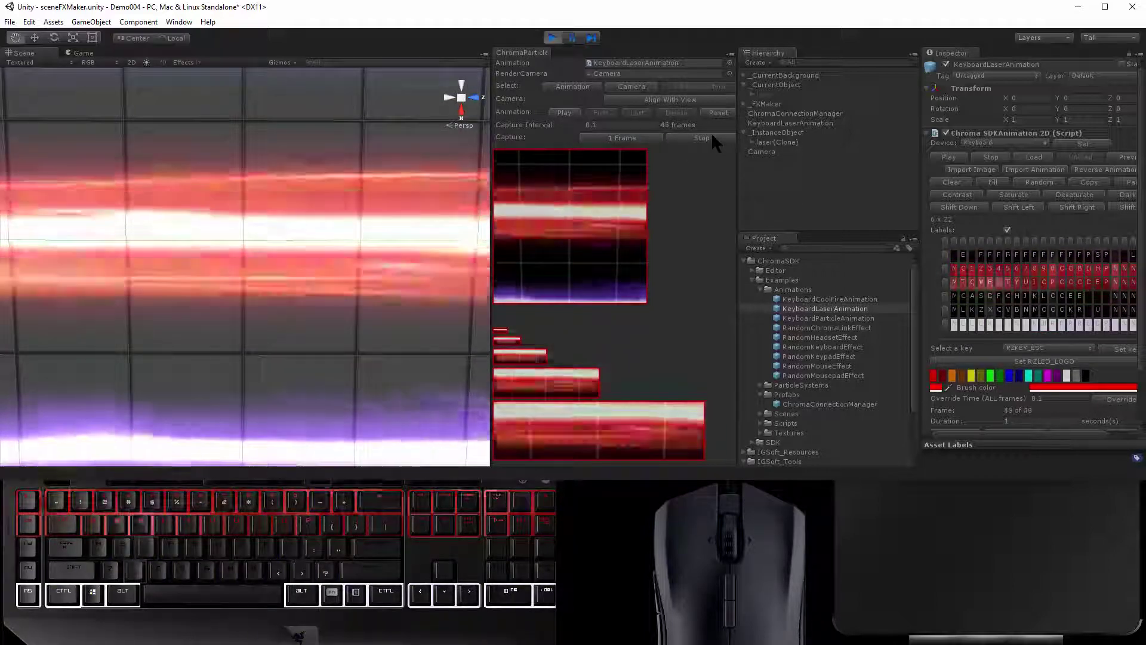
pyautogui.click(564, 112)
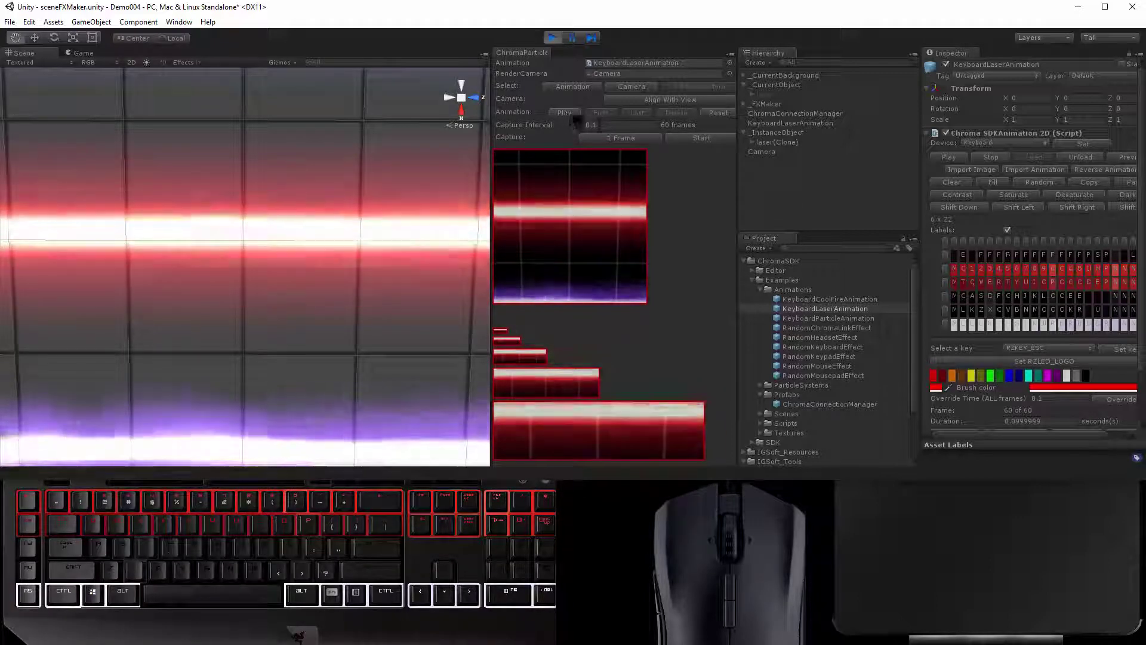
pyautogui.click(1064, 197)
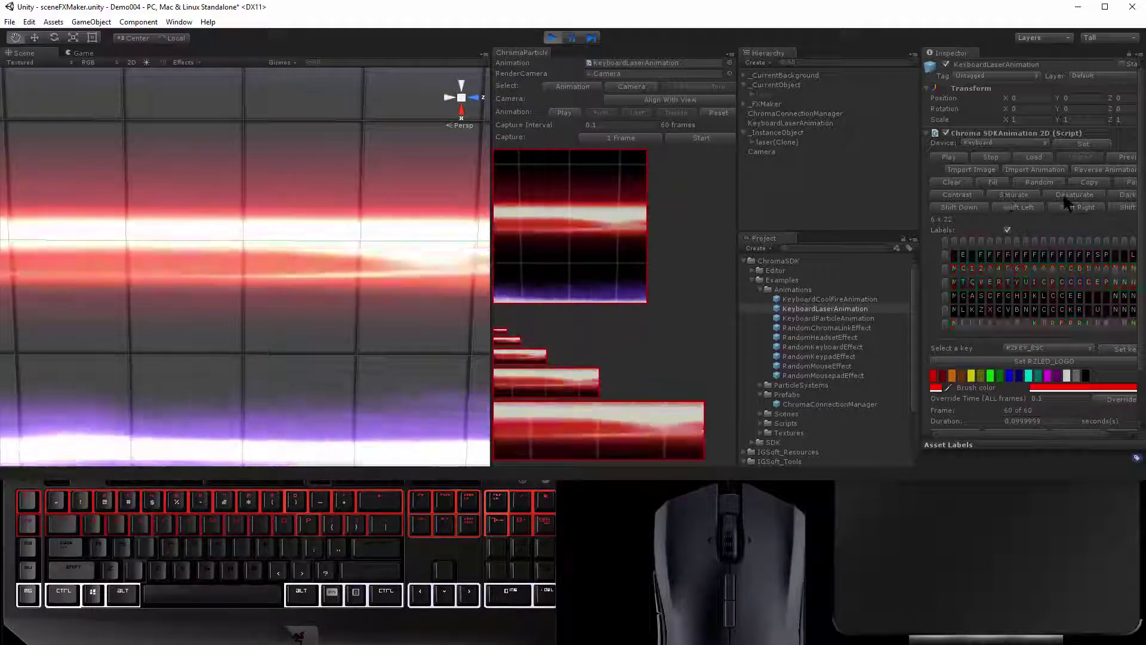
# - Reset KeyboardLaserAnimation and align the render camera with the empty area just beyond the purple laser at the grid's edge
pyautogui.click(718, 113)
pyautogui.scroll(-5, 332, 312)
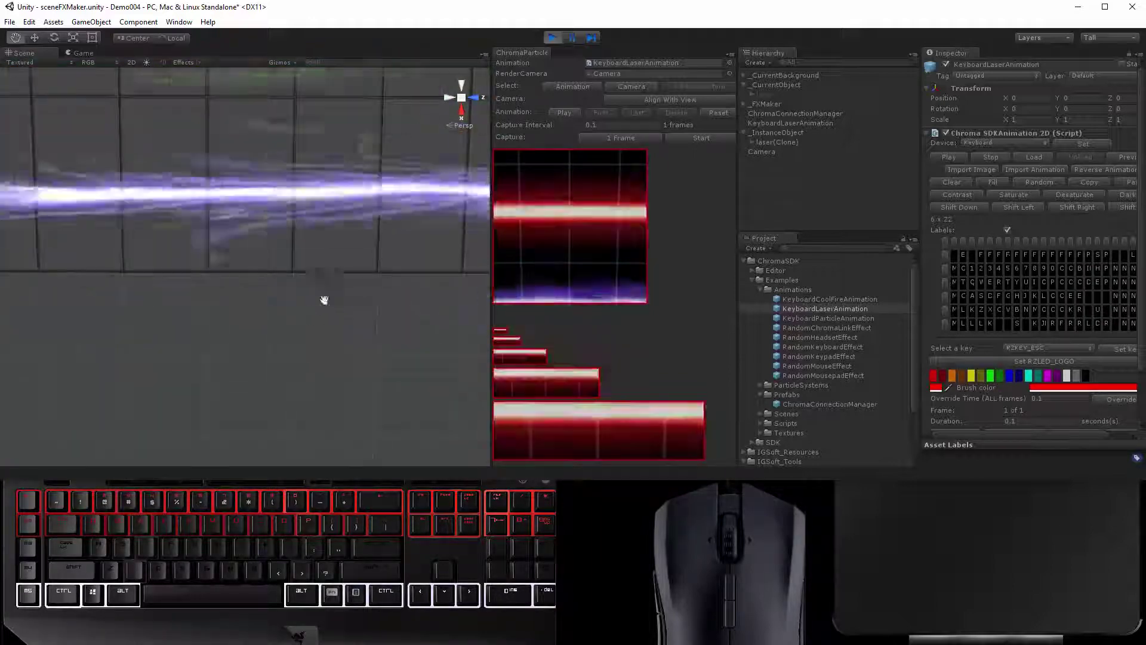
pyautogui.click(649, 99)
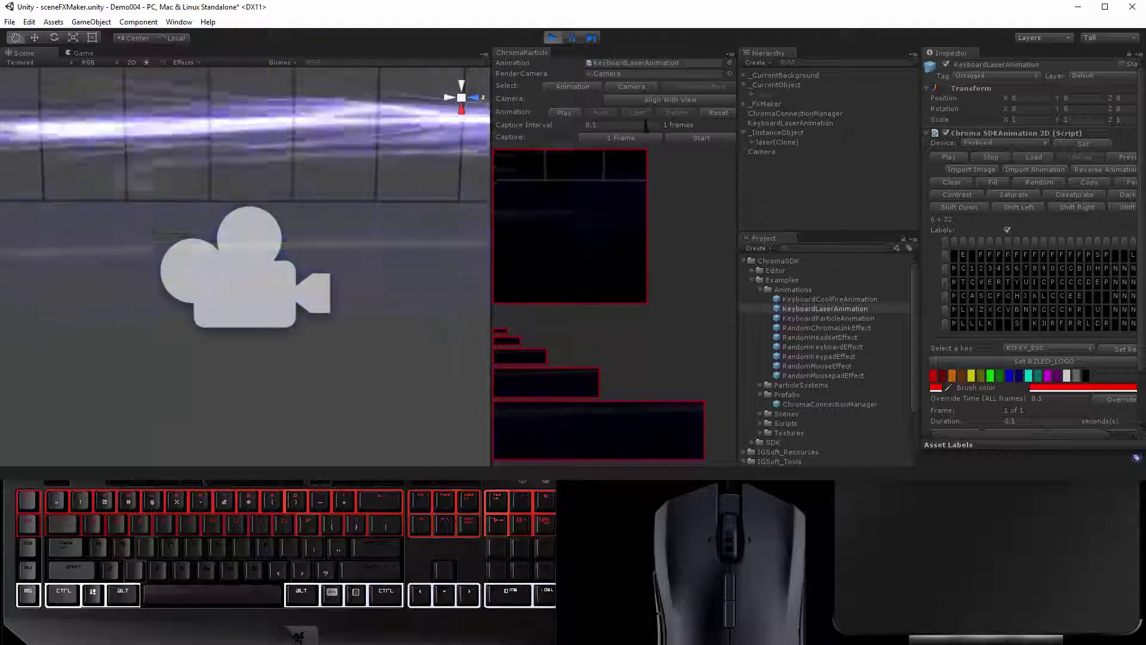
# - Check the laser effect in the Game view and record about thirty frames of it from the new camera position
pyautogui.click(78, 55)
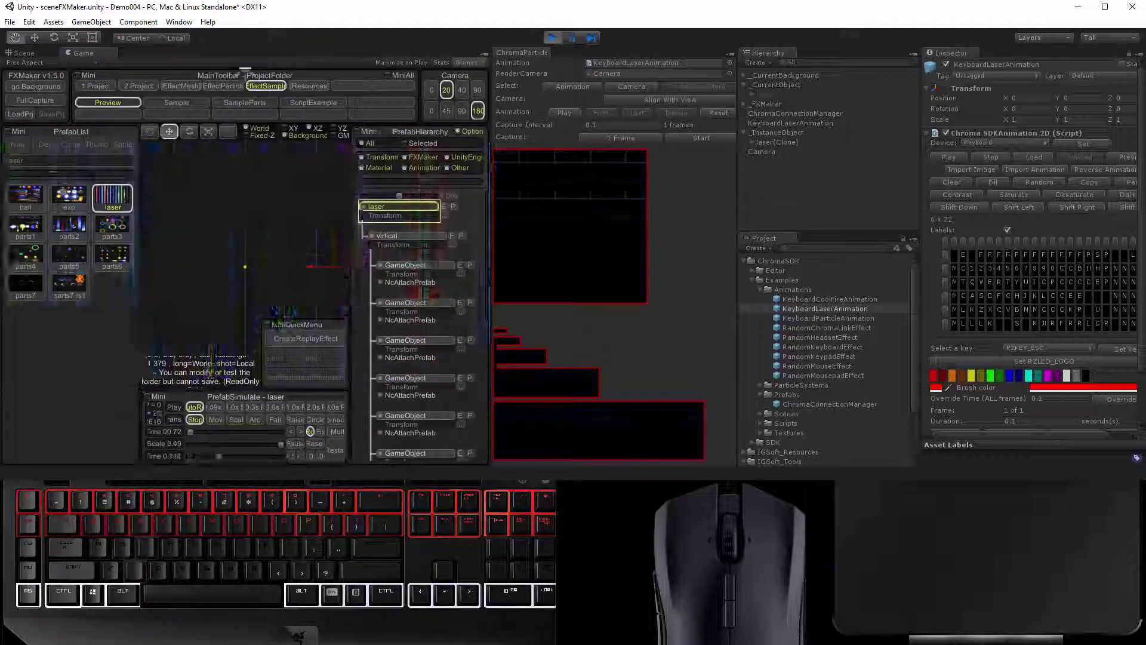
pyautogui.click(33, 55)
pyautogui.click(698, 138)
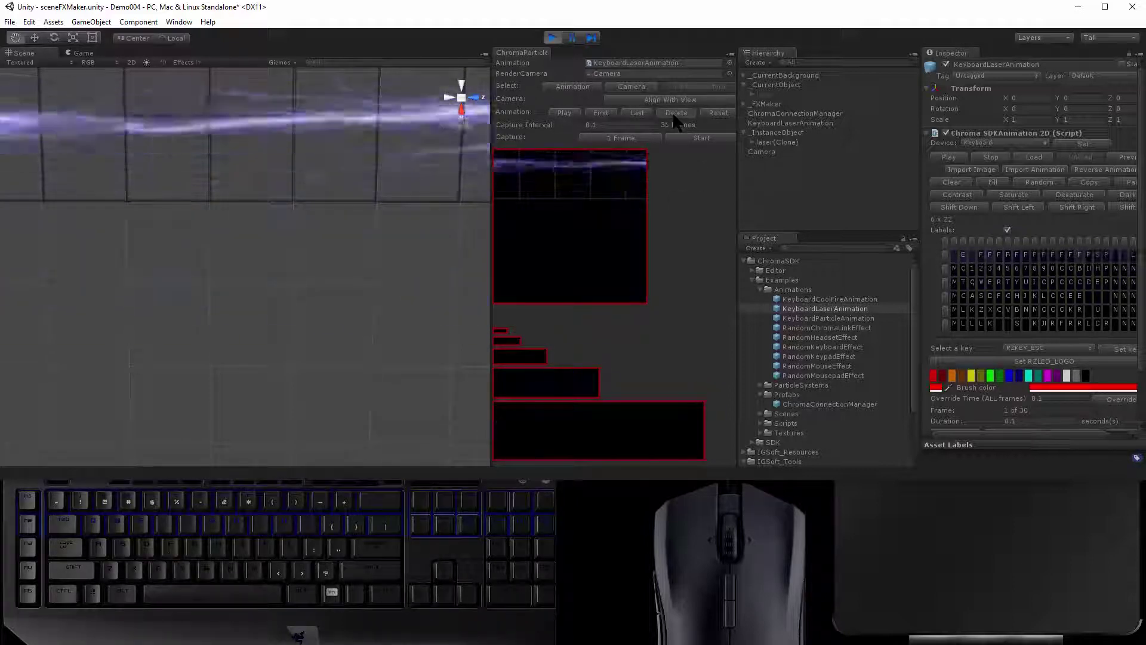
# - Play back the captured laser animation and bring the whole row of lasers into the Scene view
pyautogui.click(564, 114)
pyautogui.scroll(-10, 358, 235)
pyautogui.moveTo(312, 77); pyautogui.dragTo(310, 294)
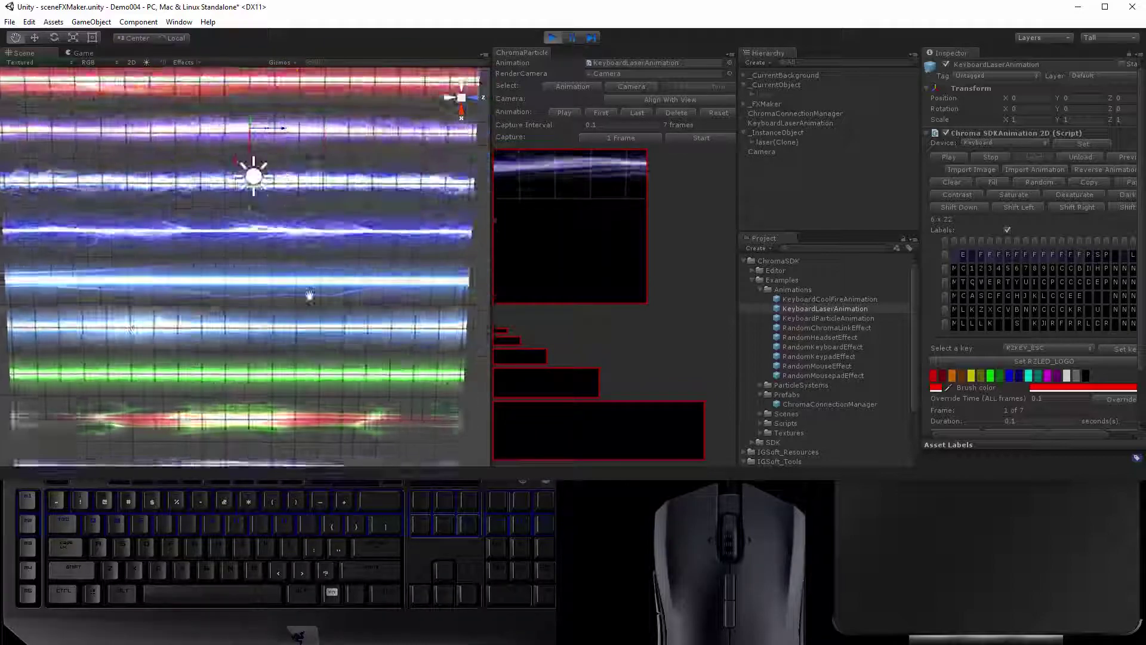
pyautogui.scroll(-2, 309, 295)
# - Browse the ball and samples1 effect prefabs in the FXMaker preview and load parts7
pyautogui.click(83, 53)
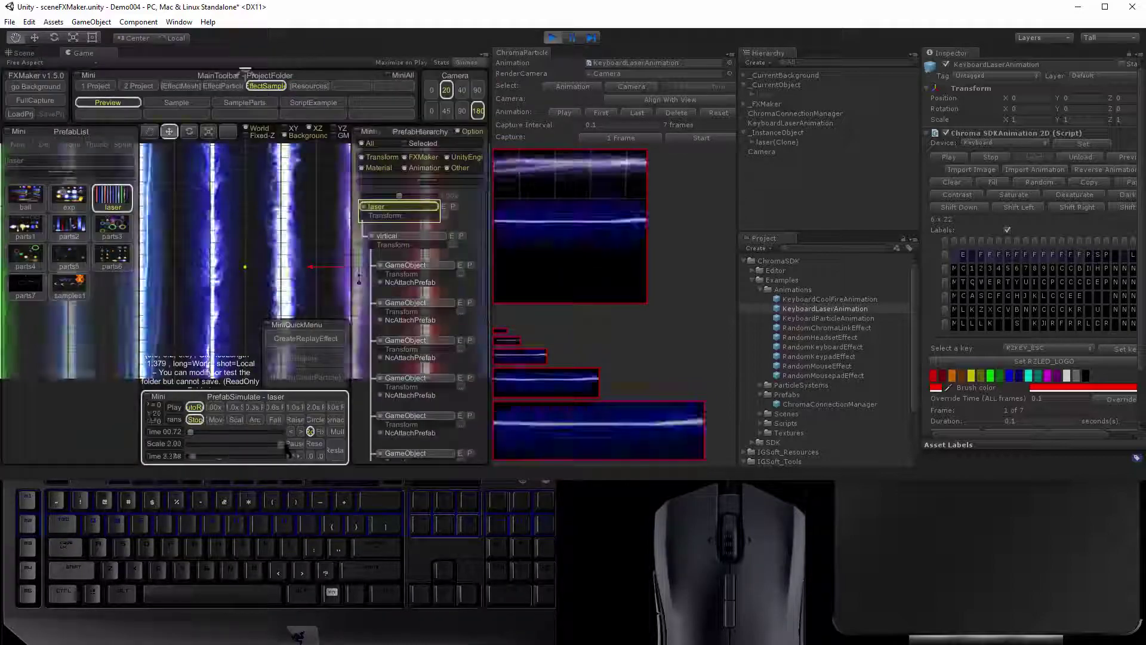
pyautogui.click(26, 197)
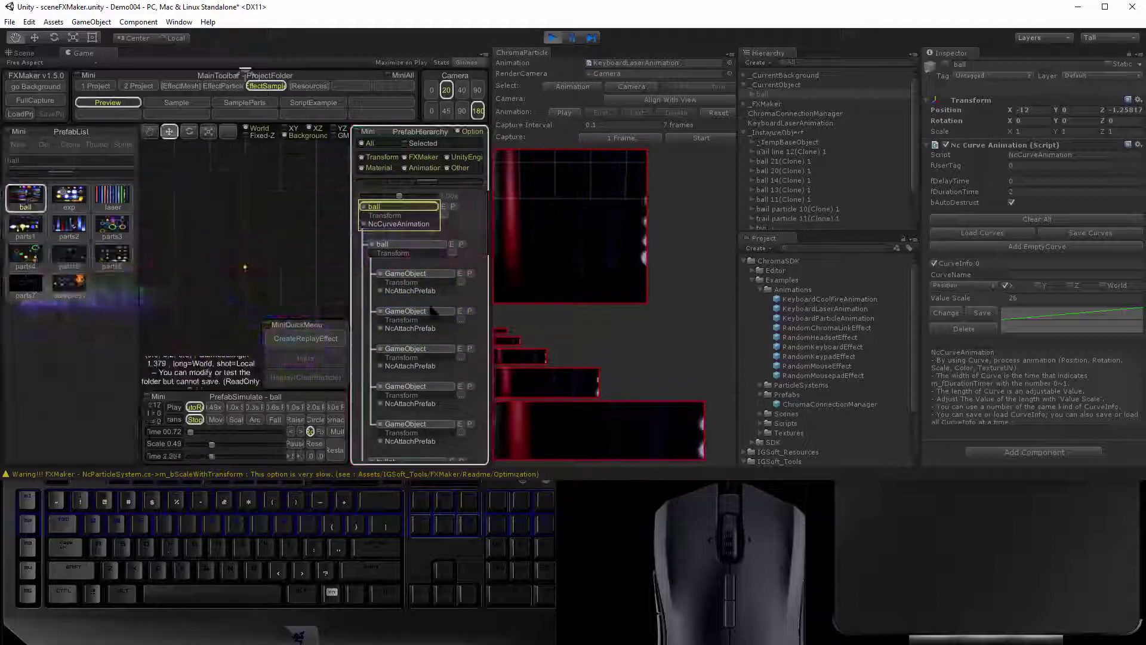
pyautogui.click(70, 285)
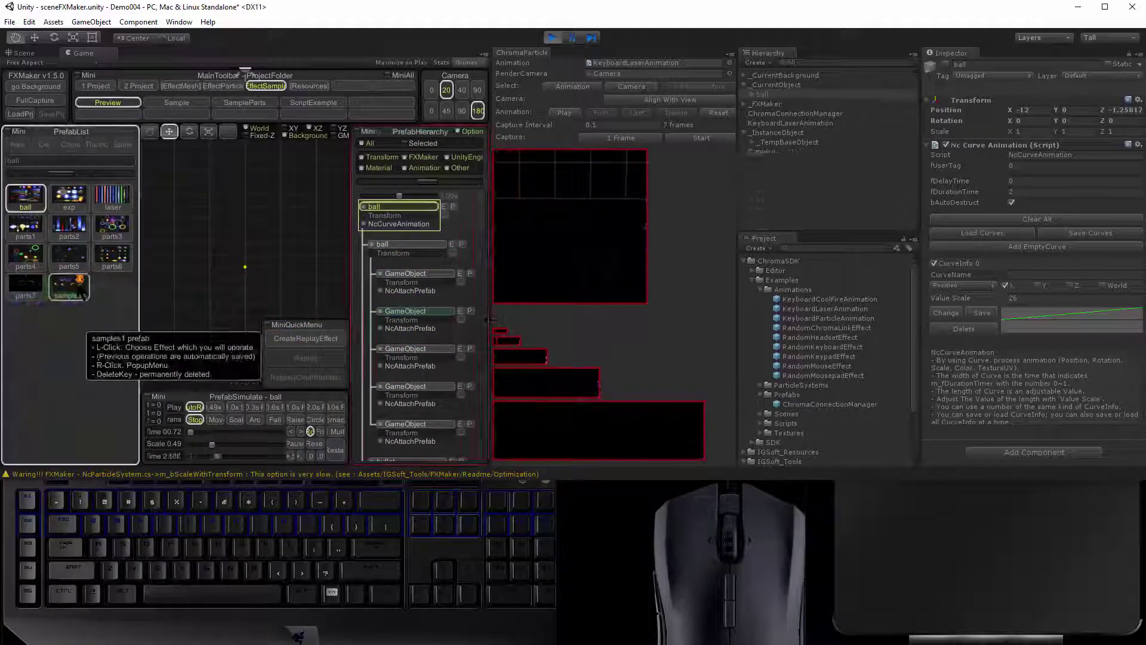
pyautogui.click(25, 285)
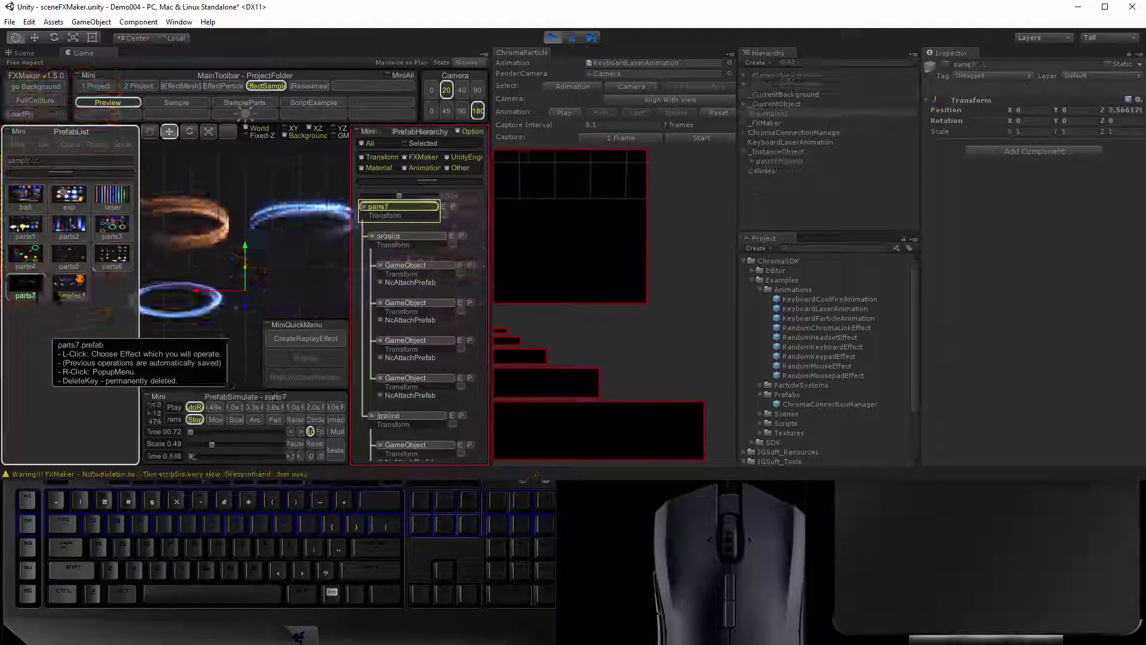
# - Dock the ChromaParticle panel beneath the Inspector and enlarge its area
pyautogui.moveTo(521, 53); pyautogui.dragTo(971, 405)
pyautogui.moveTo(1000, 328); pyautogui.dragTo(1016, 207)
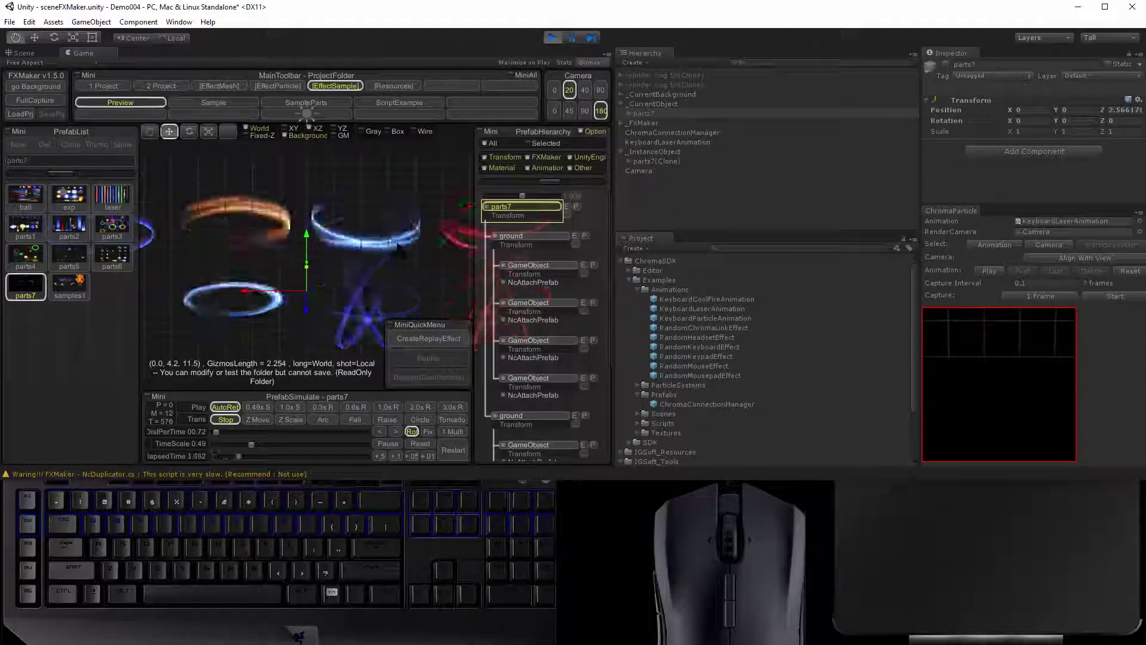
# - Select a ring GameObject in parts7 and frame the bright blue ring from above in the Scene view for the render camera
pyautogui.click(537, 445)
pyautogui.click(538, 295)
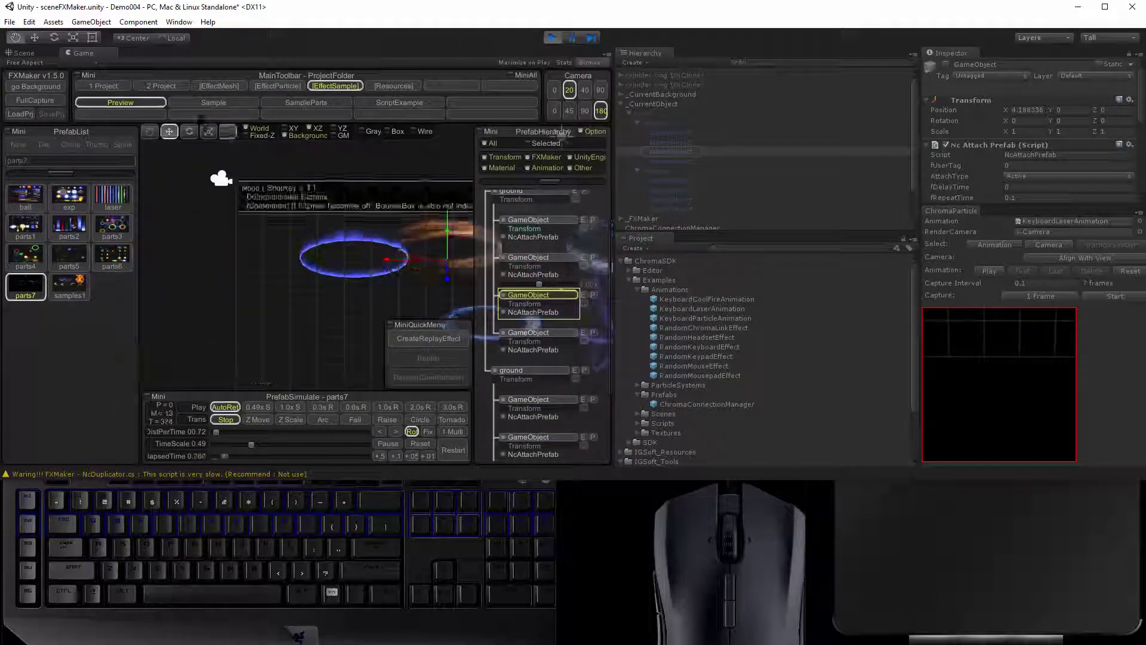
pyautogui.click(26, 53)
pyautogui.scroll(5, 277, 243)
pyautogui.moveTo(435, 297); pyautogui.dragTo(203, 271)
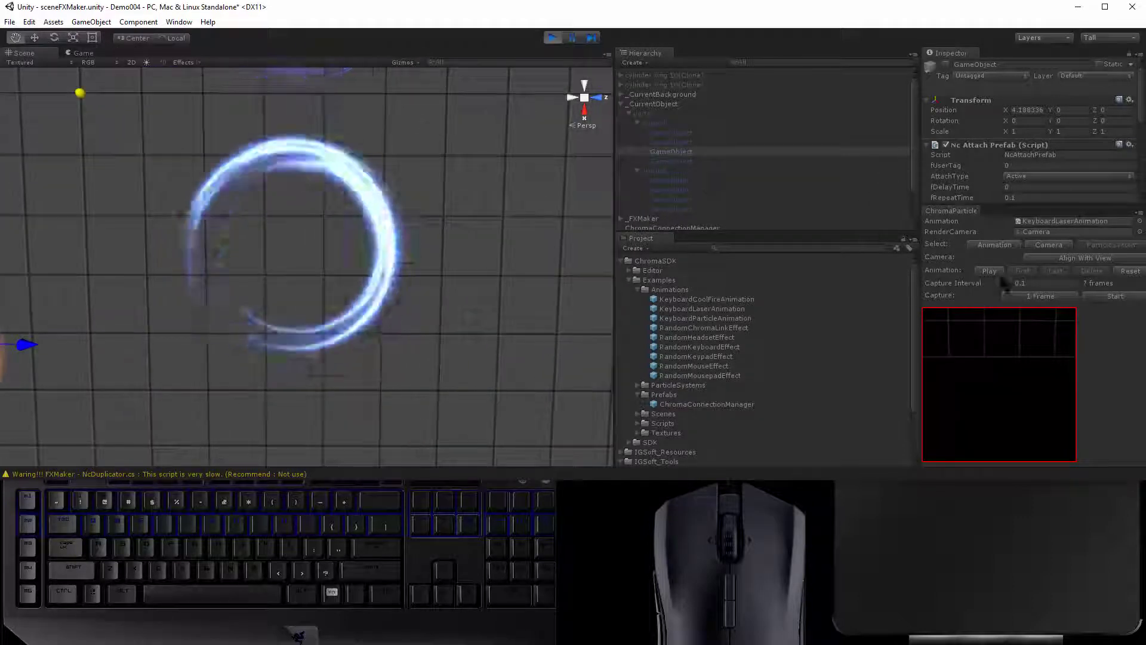
# - Record about thirty frames of the blue ring into KeyboardLaserAnimation and play the captured animation
pyautogui.click(1113, 296)
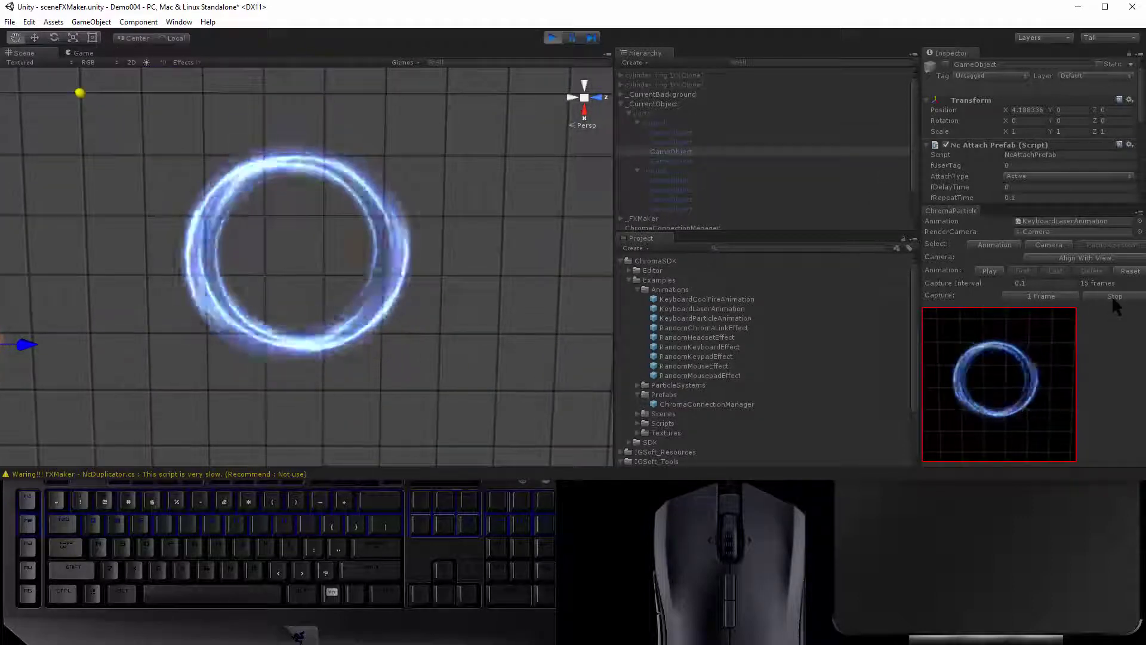
pyautogui.click(1113, 297)
pyautogui.click(981, 271)
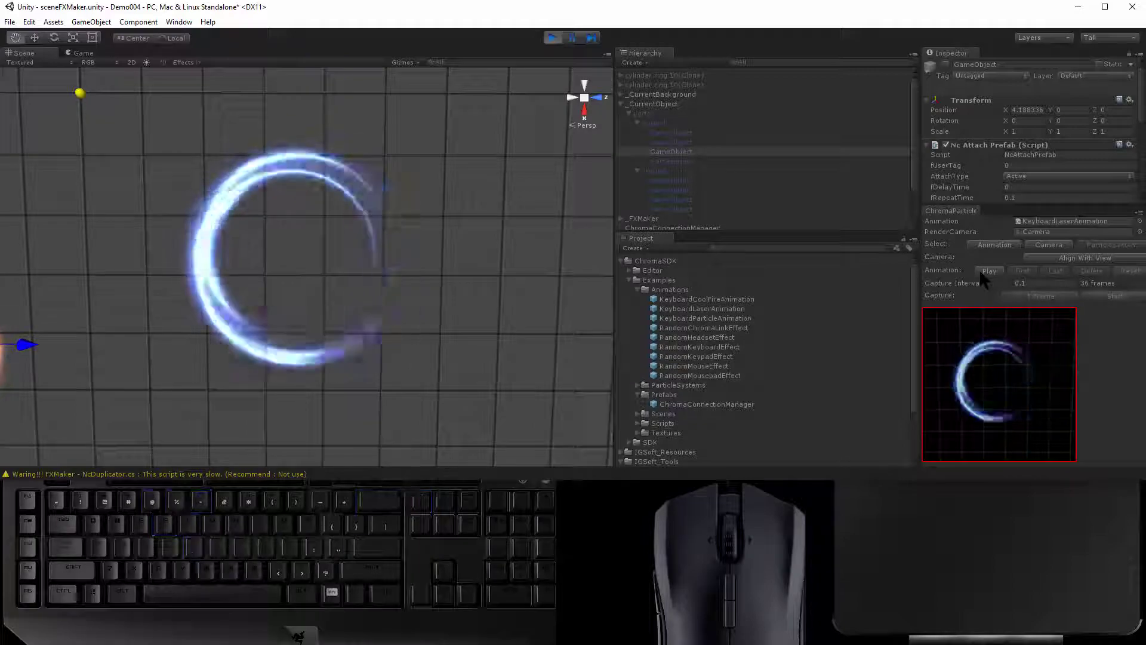
# - Align the render camera with a closer framing of the blue ring so it nearly fills the capture preview
pyautogui.scroll(1, 336, 215)
pyautogui.scroll(4, 336, 215)
pyautogui.moveTo(370, 217); pyautogui.dragTo(382, 240)
pyautogui.click(1052, 259)
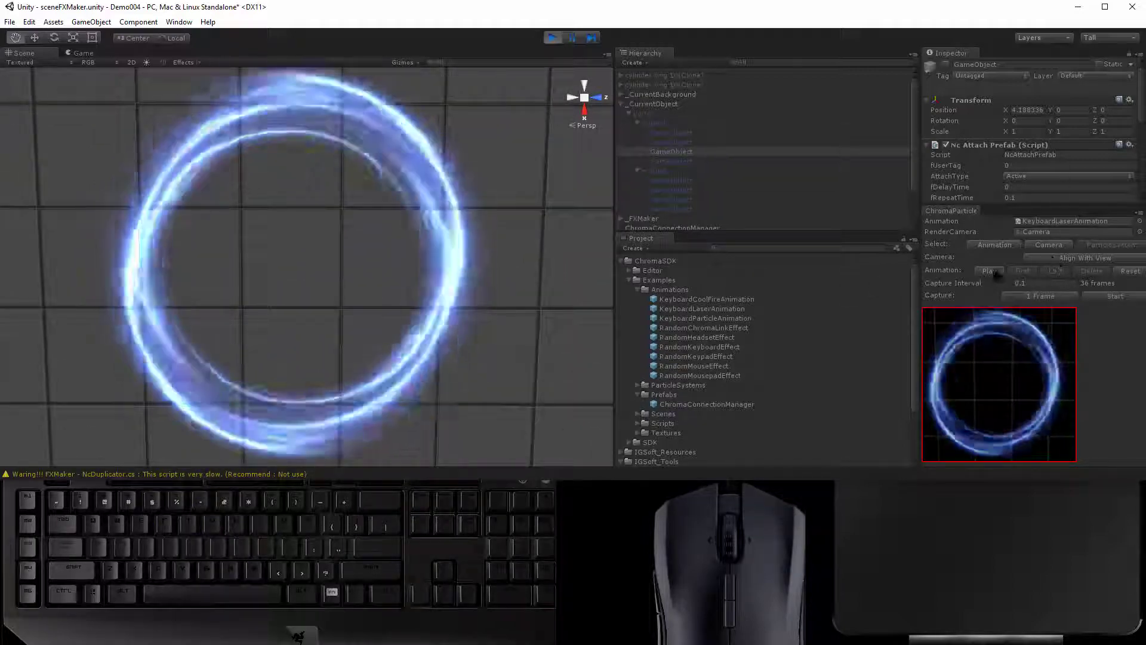
# - Select KeyboardLaserAnimation and record a long capture of the enlarged blue ring, about 210 frames
pyautogui.click(1119, 271)
pyautogui.click(980, 246)
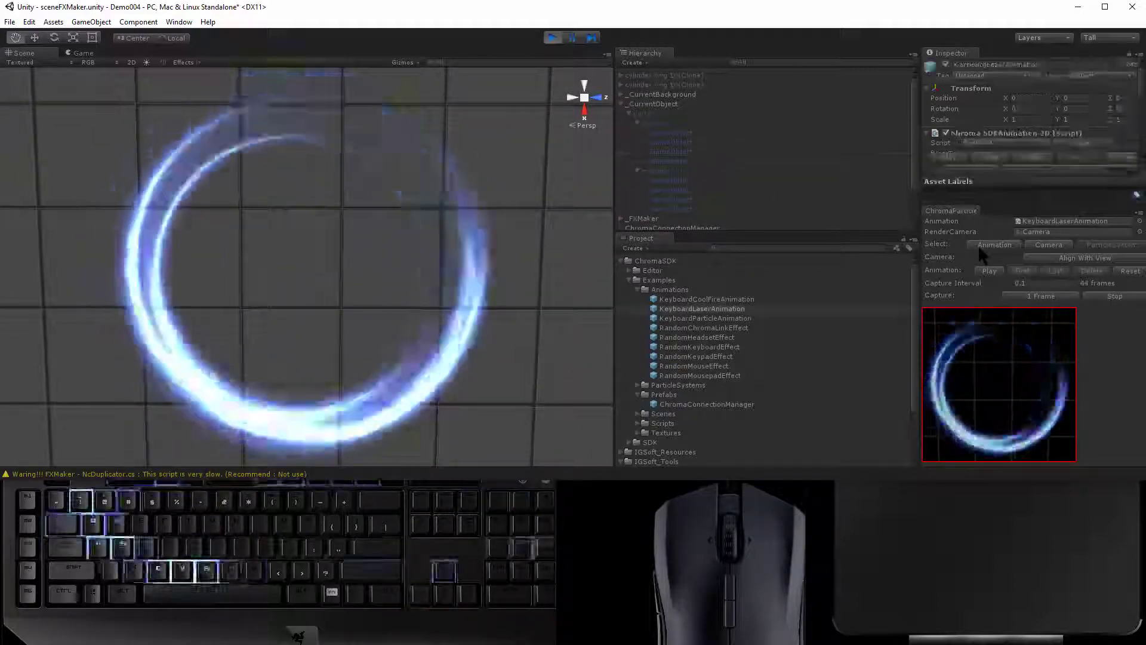
pyautogui.click(1113, 296)
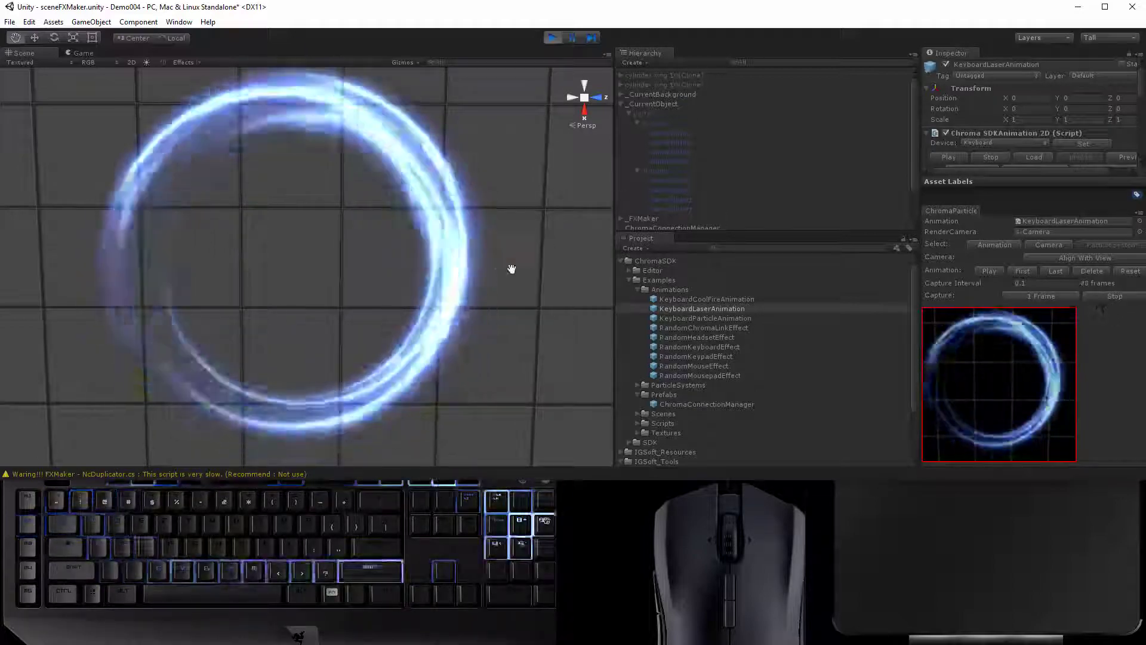
pyautogui.moveTo(385, 246); pyautogui.dragTo(385, 266)
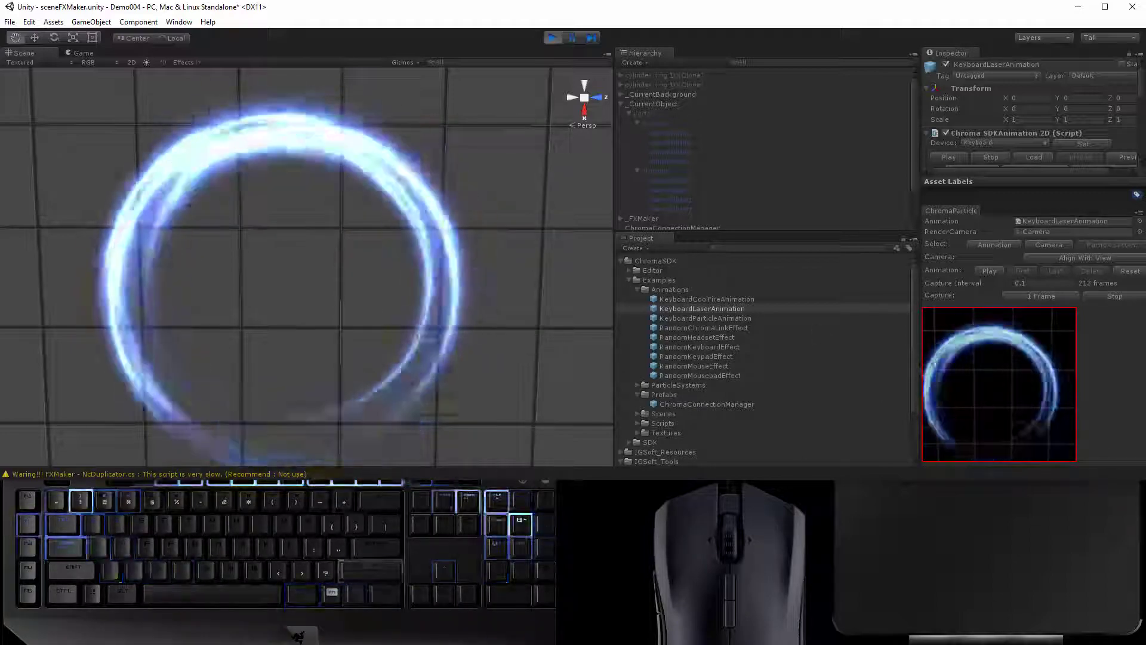
# - Frame the red sphere of arcs in parts7 and capture it into KeyboardLaserAnimation
pyautogui.scroll(-5, 378, 217)
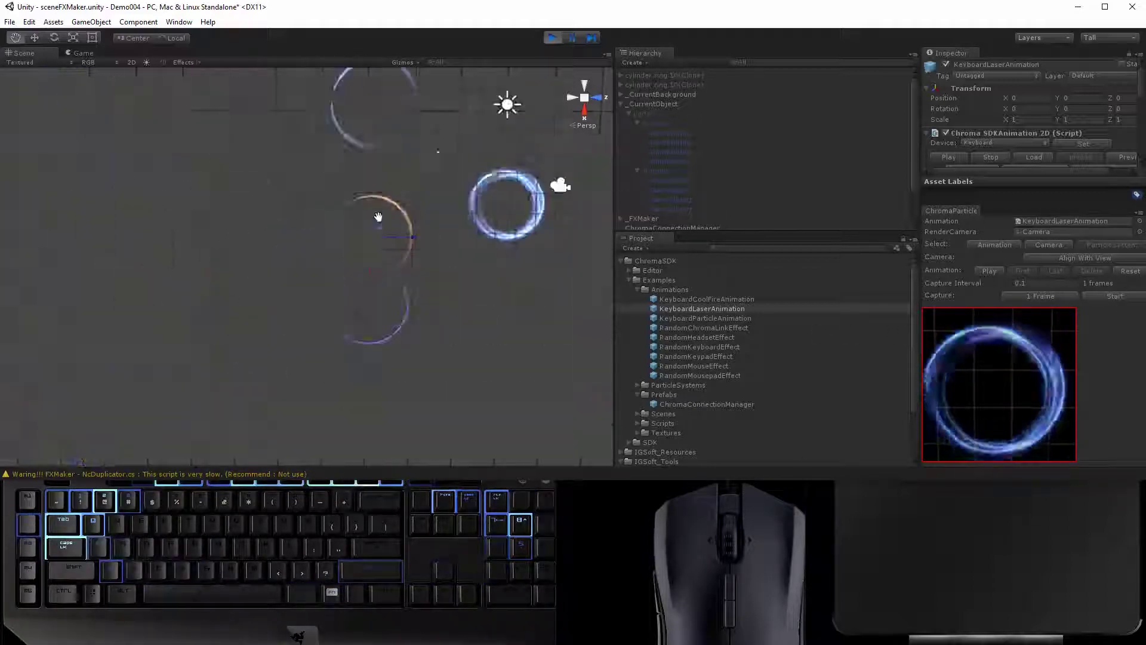
pyautogui.scroll(4, 380, 252)
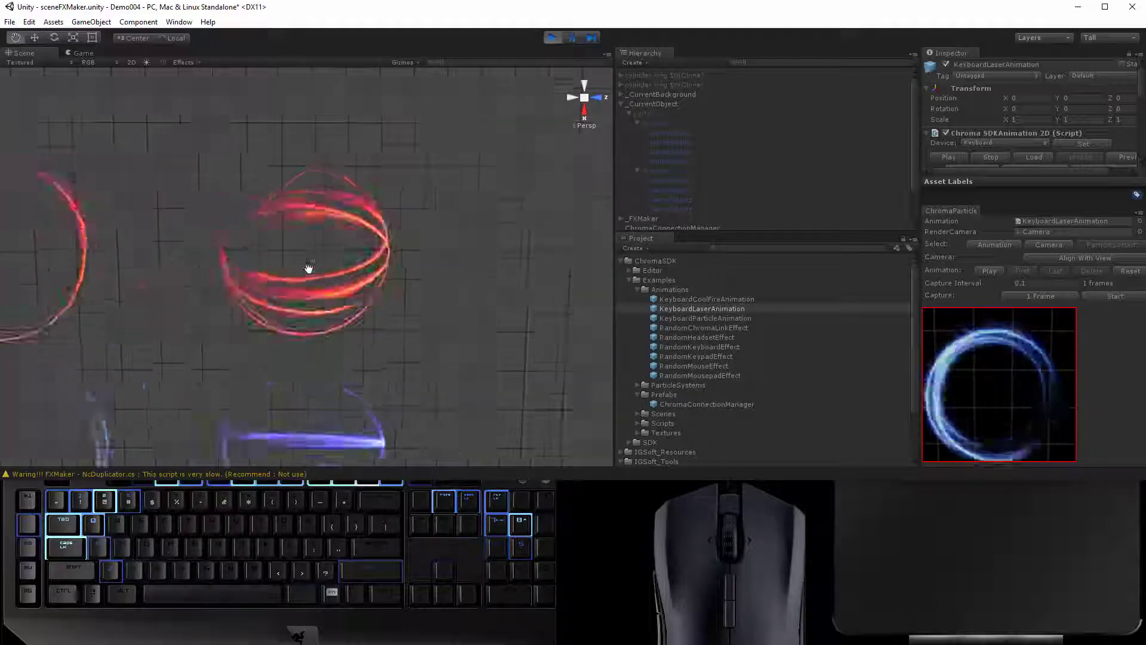
pyautogui.click(1115, 296)
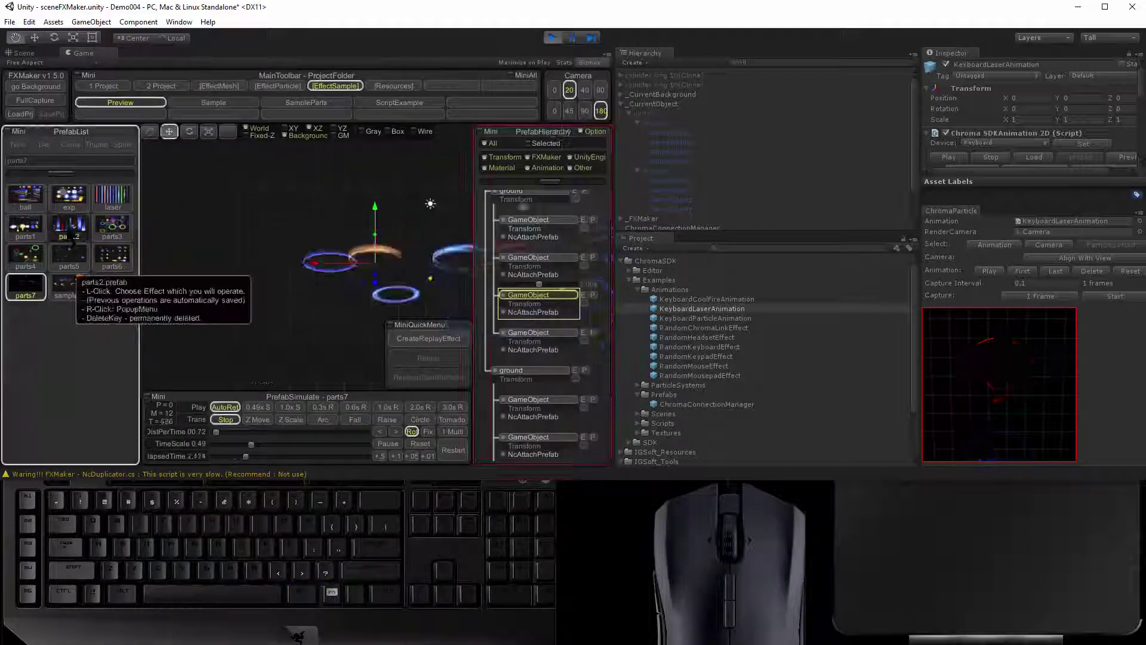
# - Load the parts2 effect and align the render camera with an angled view of its light columns and ground ring
pyautogui.click(69, 226)
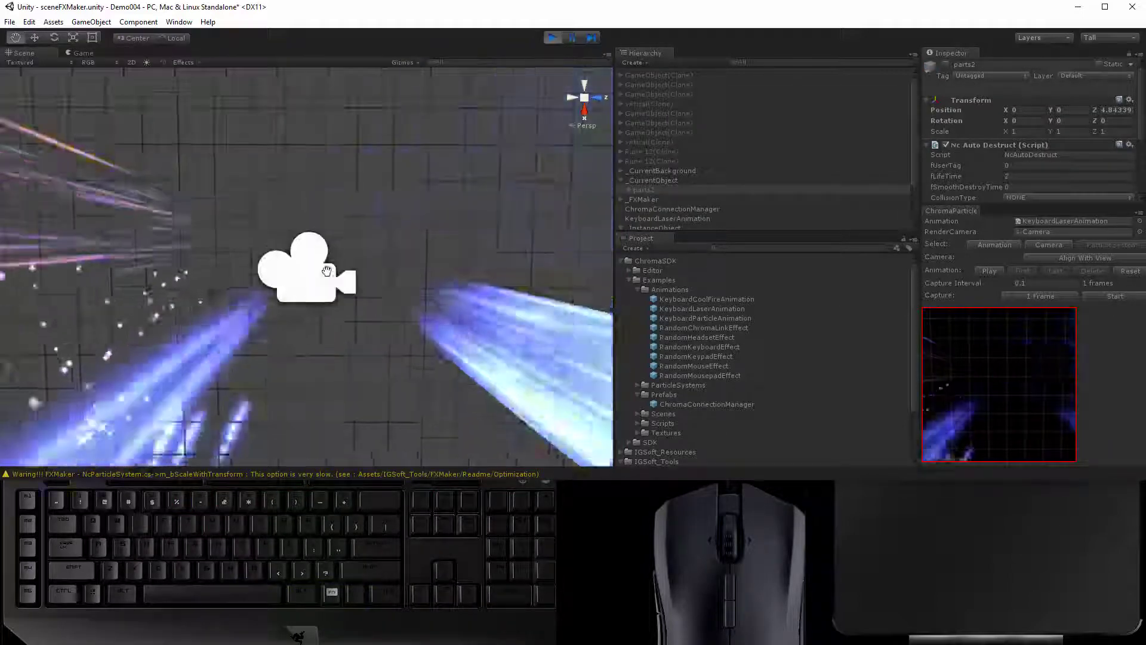
pyautogui.keyDown('alt'); pyautogui.moveTo(334, 238); pyautogui.dragTo(519, 320); pyautogui.keyUp('alt')
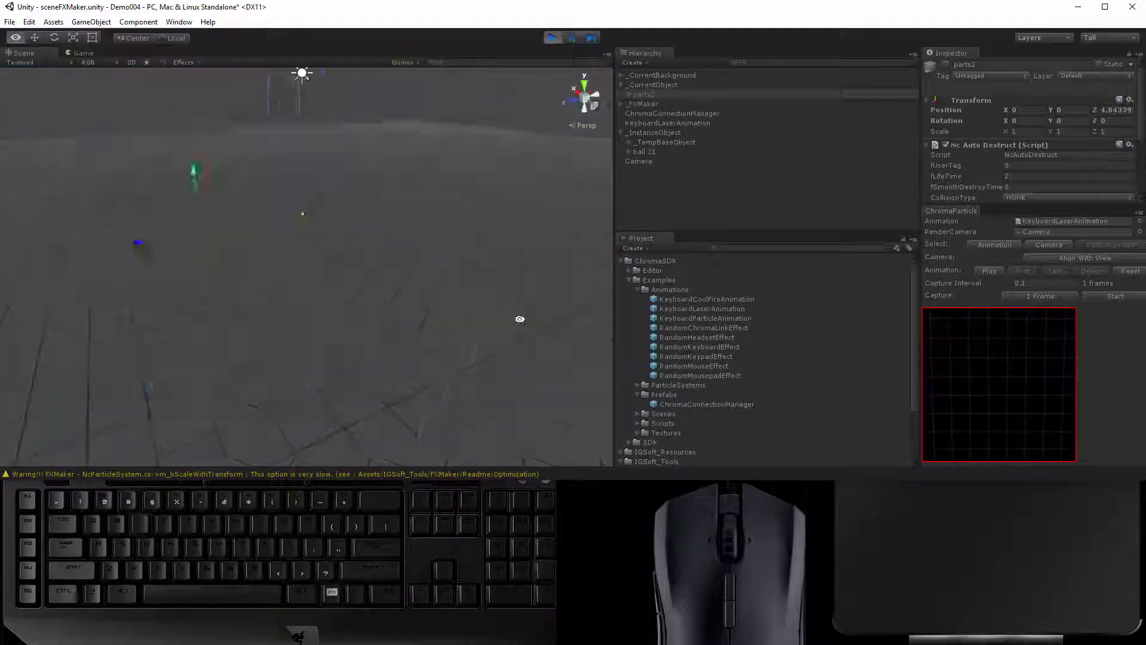
pyautogui.click(1056, 257)
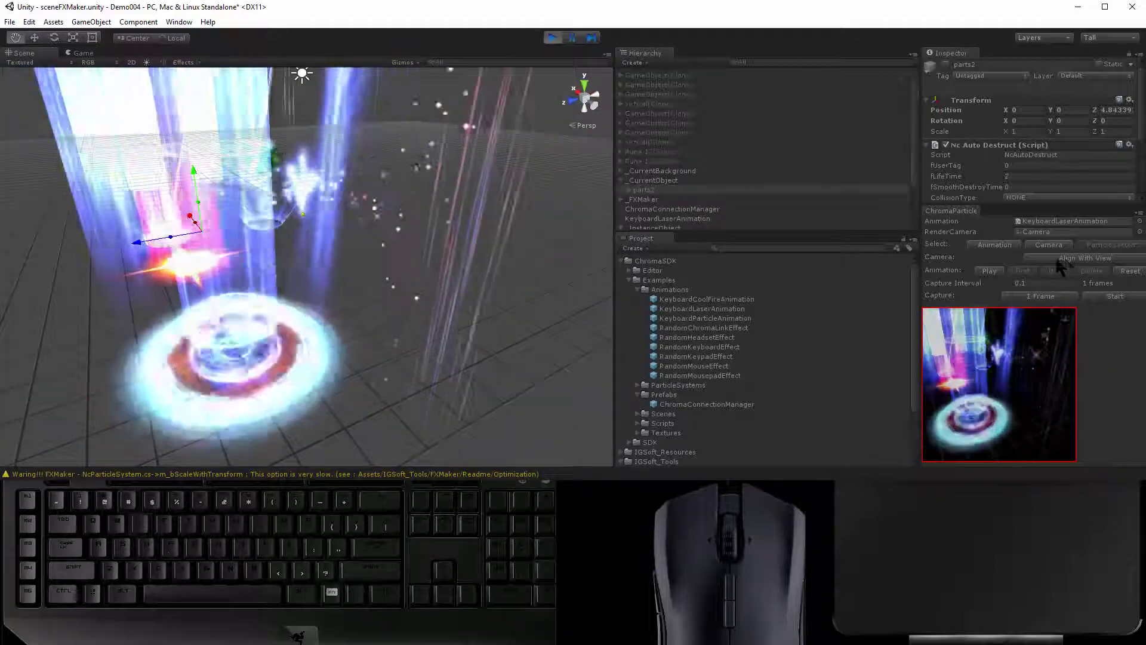
# - Record about 140 frames of the parts2 effect into KeyboardLaserAnimation
pyautogui.click(1087, 296)
pyautogui.click(1097, 293)
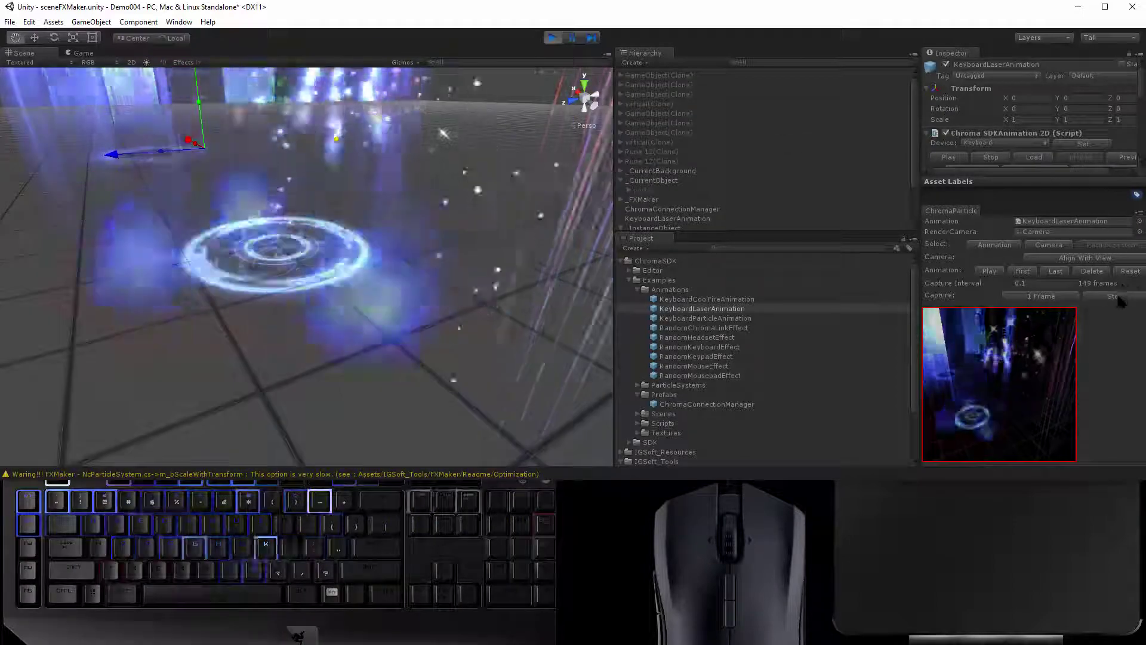
pyautogui.click(1114, 297)
# - Reset KeyboardLaserAnimation and record the parts2 ground ring from a closer camera framing
pyautogui.click(1128, 271)
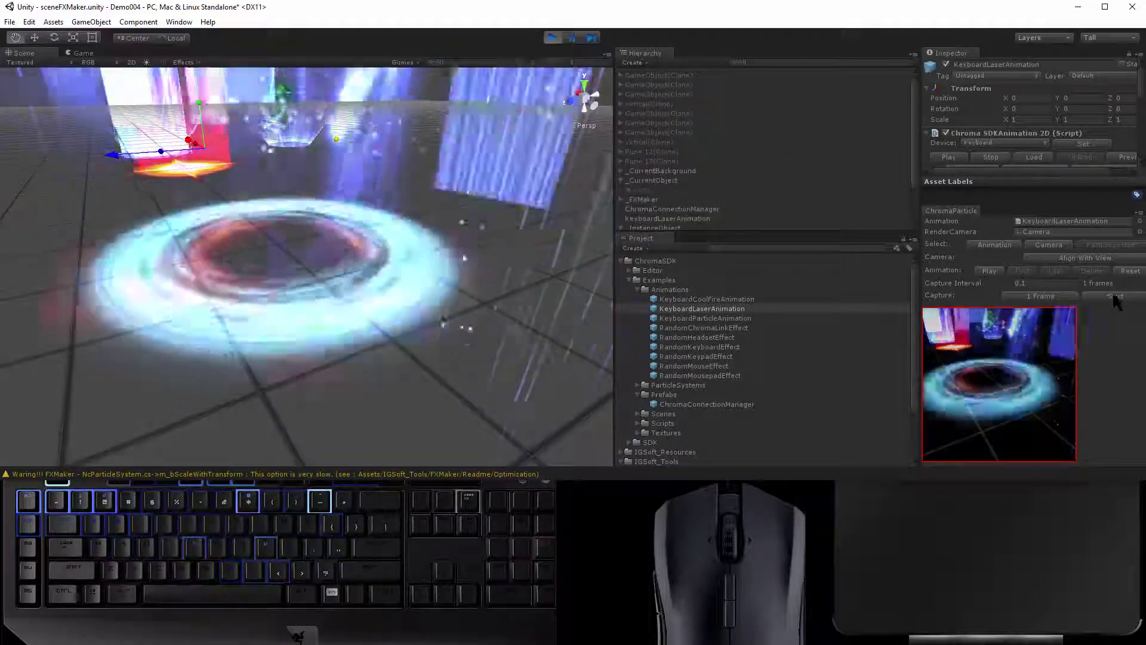
pyautogui.click(1112, 292)
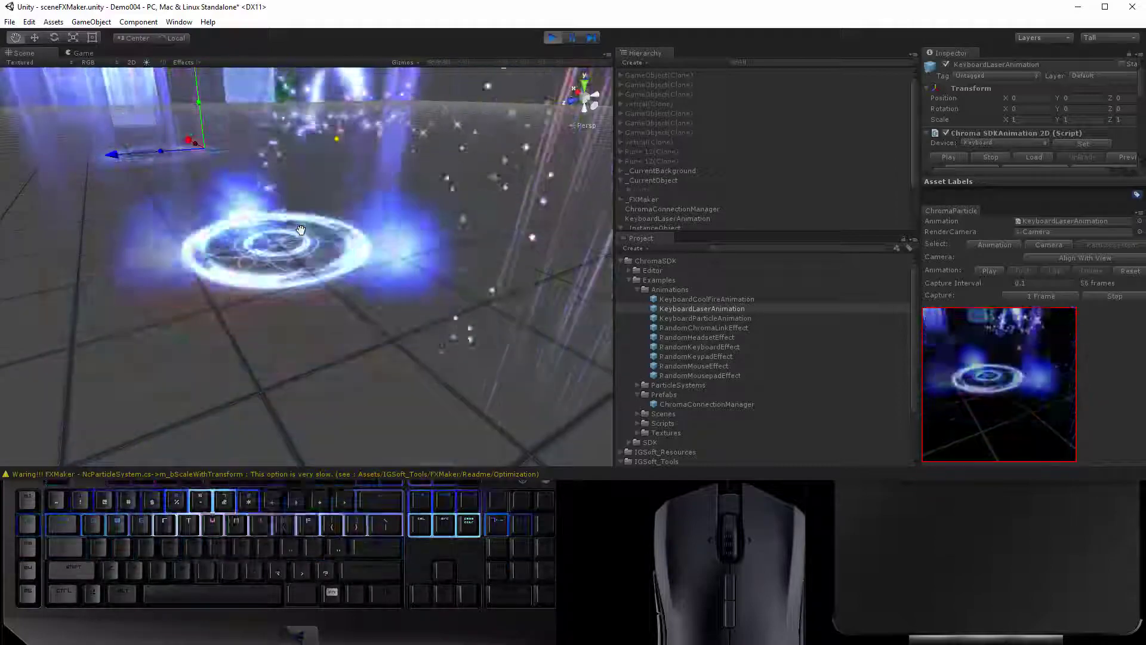
pyautogui.moveTo(402, 254); pyautogui.dragTo(402, 299)
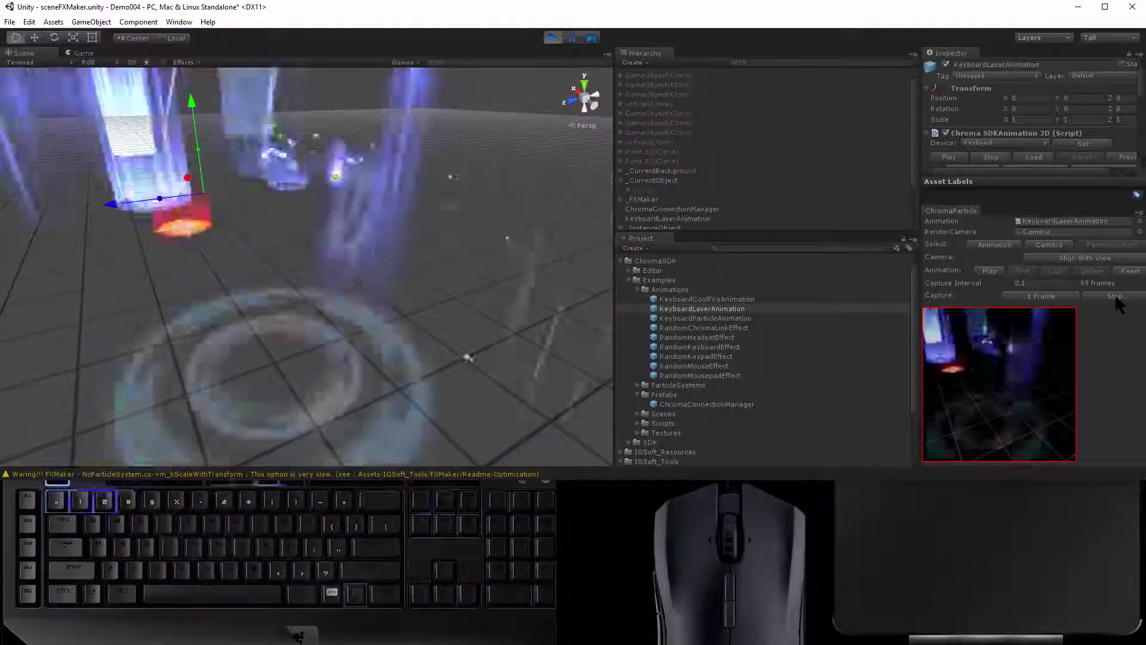
# - Preview the parts3 and parts1 effect prefabs in FXMaker and load the ball effect
pyautogui.click(82, 52)
pyautogui.click(111, 227)
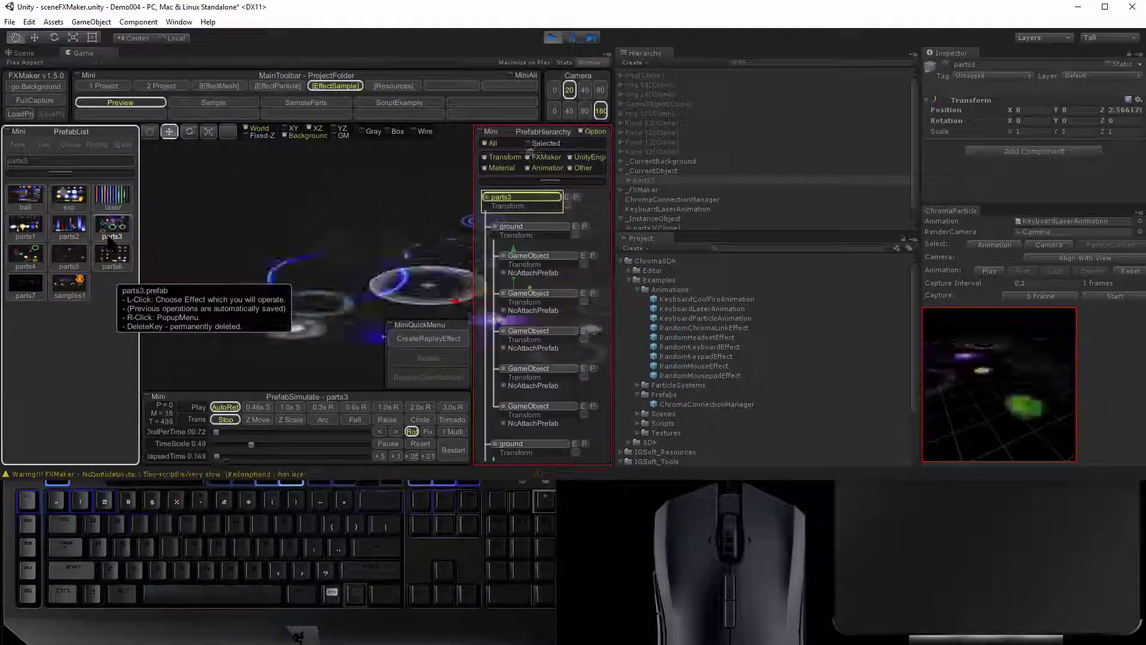
pyautogui.click(25, 225)
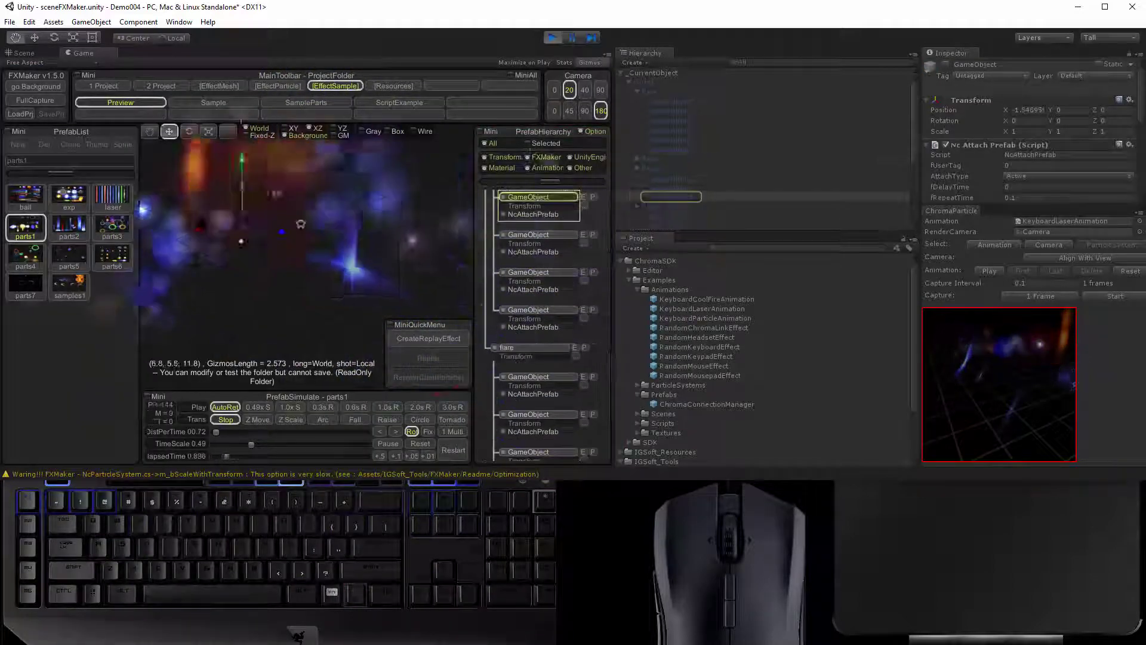
pyautogui.click(25, 196)
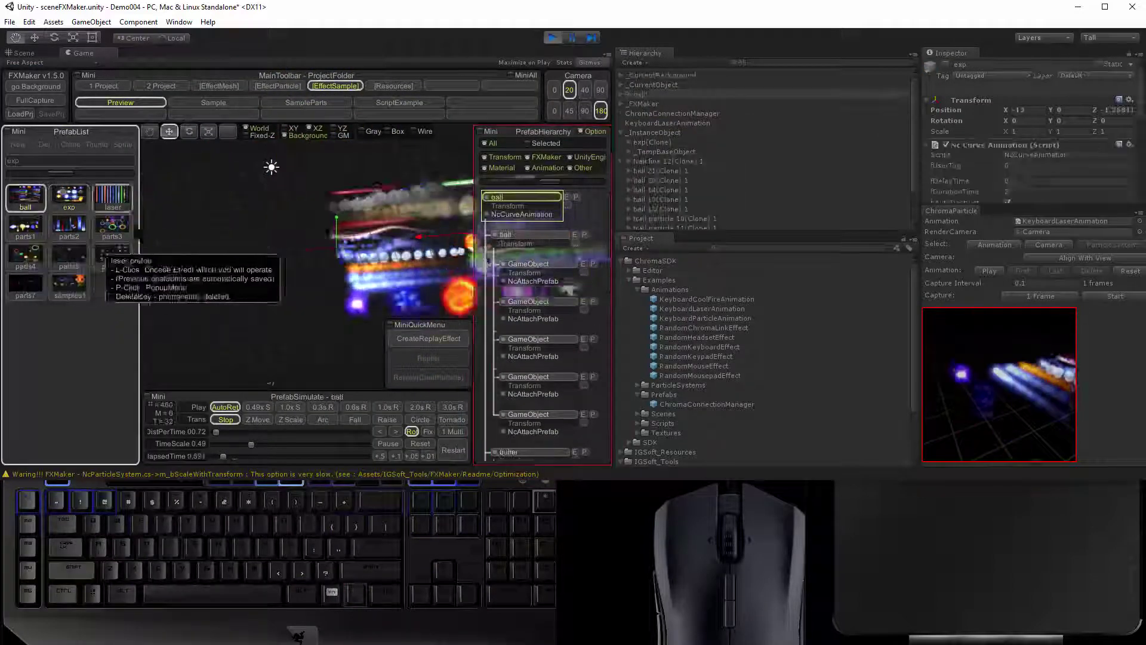
# - Focus the Scene view on the ball effect and set up a close top-down framing over the grid for the render camera
pyautogui.click(24, 53)
pyautogui.press('f')
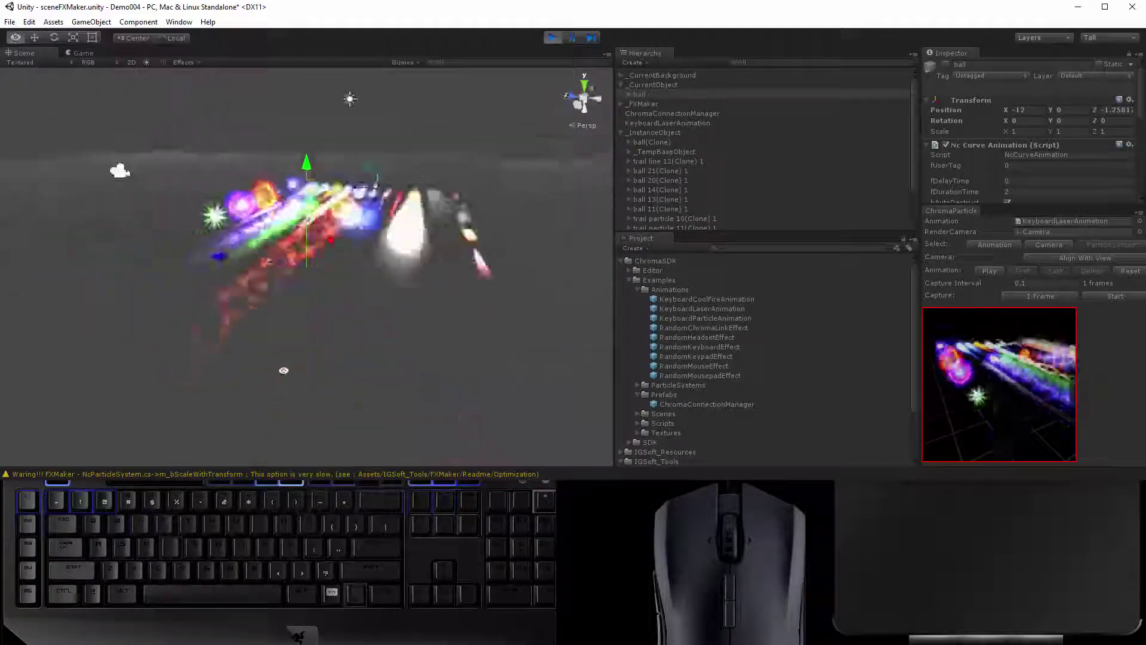
pyautogui.keyDown('alt'); pyautogui.moveTo(284, 369); pyautogui.dragTo(509, 317); pyautogui.keyUp('alt')
pyautogui.scroll(10, 418, 307)
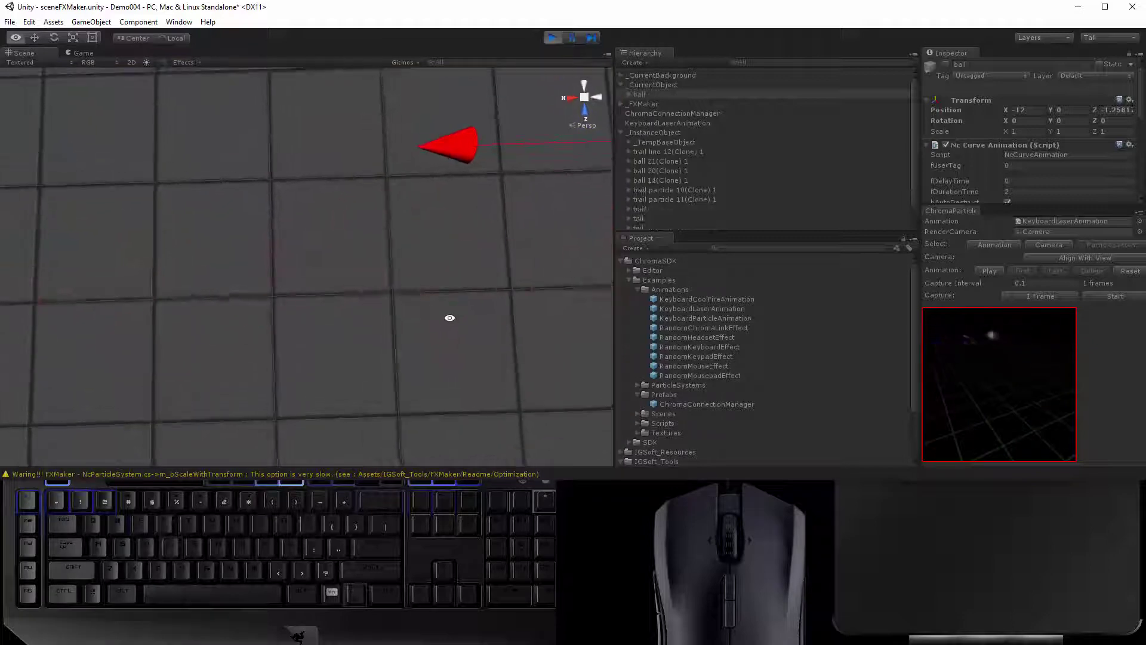
# - Record about forty-five frames of the passing ball trails into KeyboardLaserAnimation and play the captured animation
pyautogui.click(1114, 296)
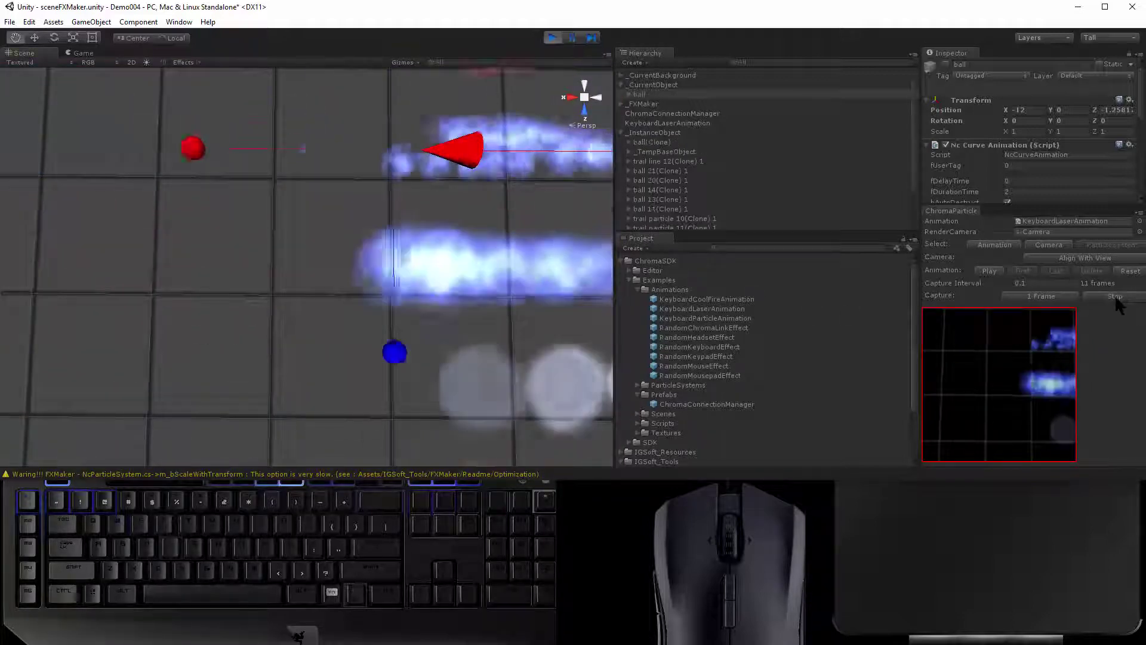
pyautogui.click(989, 270)
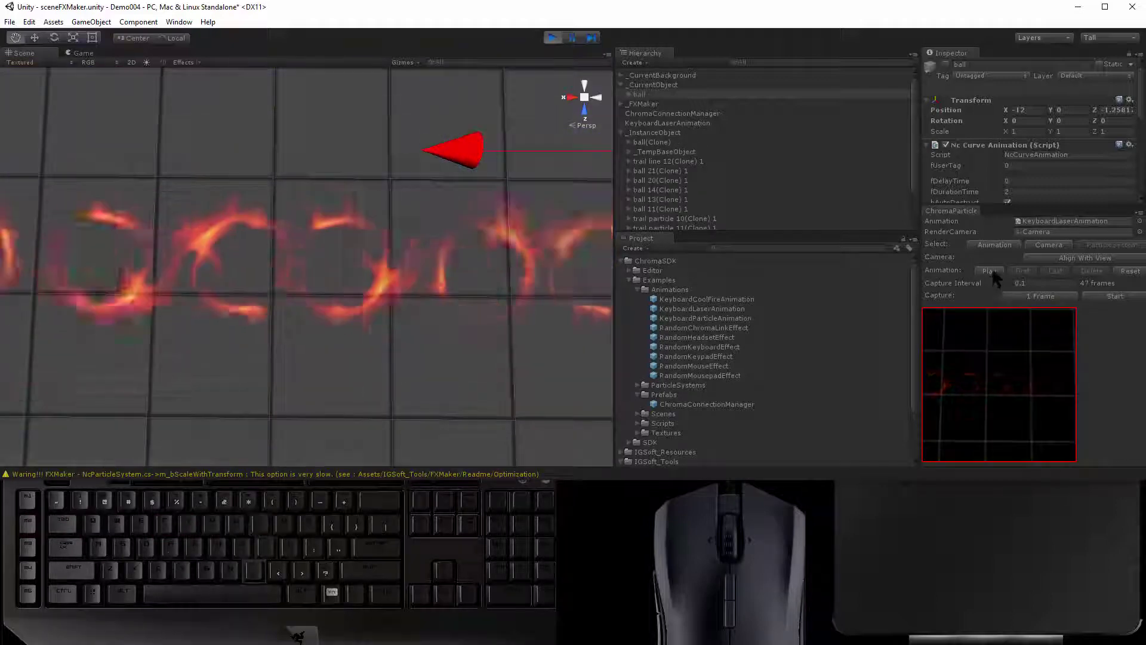
pyautogui.click(988, 271)
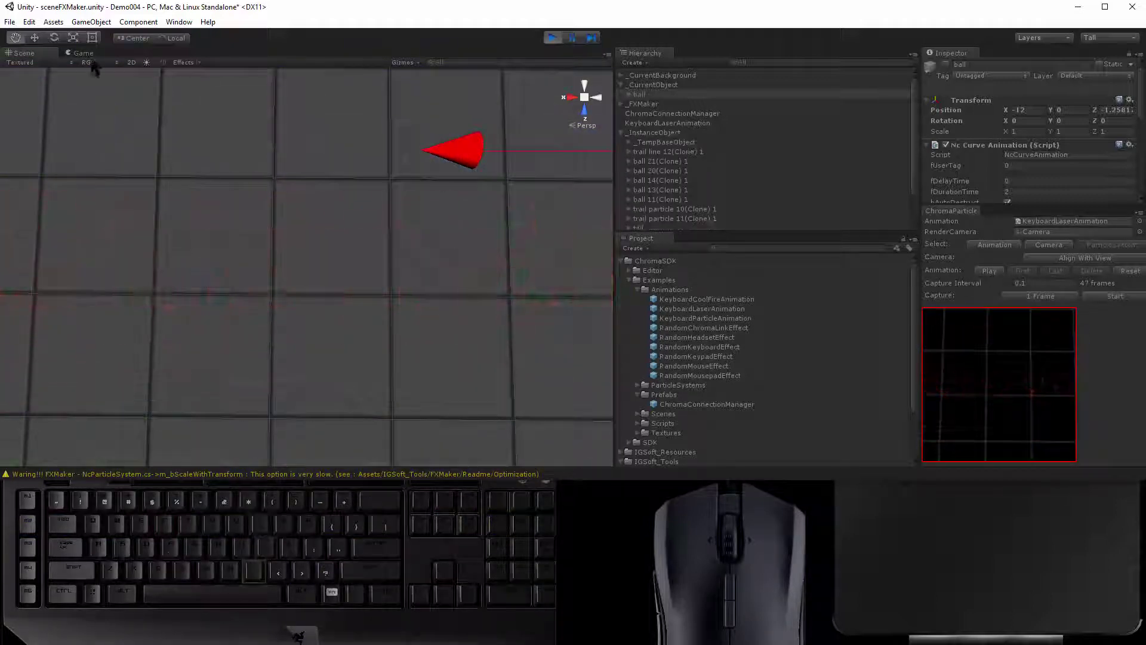
# - Load the parts4 effect in FXMaker and slow its simulation to a time scale of 0.26
pyautogui.click(86, 55)
pyautogui.click(106, 263)
pyautogui.click(25, 256)
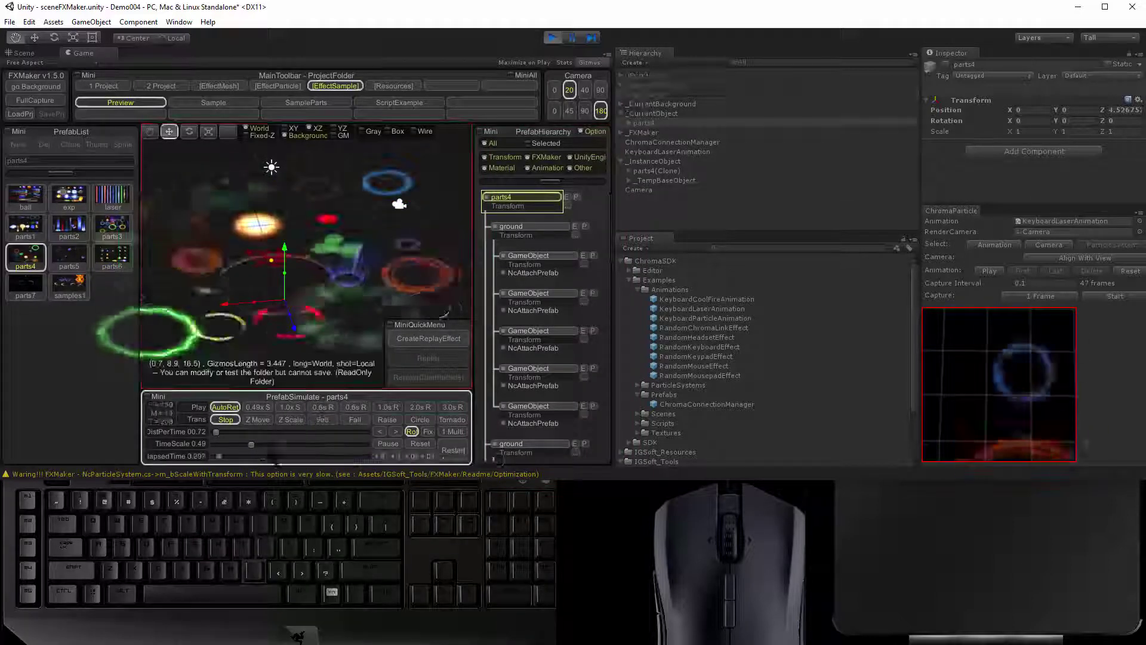
pyautogui.moveTo(251, 445)
pyautogui.mouseDown()
pyautogui.moveTo(376, 445)
pyautogui.moveTo(233, 445)
pyautogui.mouseUp()
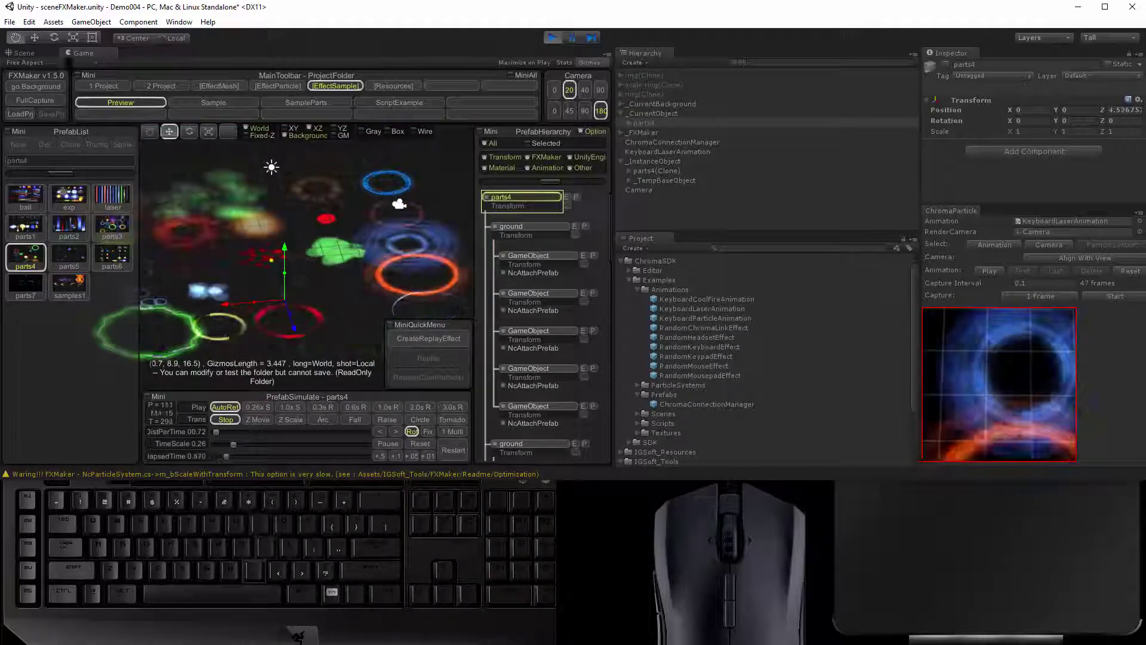
# - Frame the parts4 effect in the Scene view from a close angle over the grid and align the render camera with it
pyautogui.click(24, 53)
pyautogui.scroll(-8, 292, 335)
pyautogui.scroll(4, 291, 313)
pyautogui.moveTo(291, 313)
pyautogui.keyDown('alt'); pyautogui.mouseDown()
pyautogui.moveTo(324, 281)
pyautogui.moveTo(227, 398)
pyautogui.moveTo(366, 328)
pyautogui.moveTo(305, 313)
pyautogui.mouseUp(); pyautogui.keyUp('alt')
pyautogui.scroll(4, 226, 399)
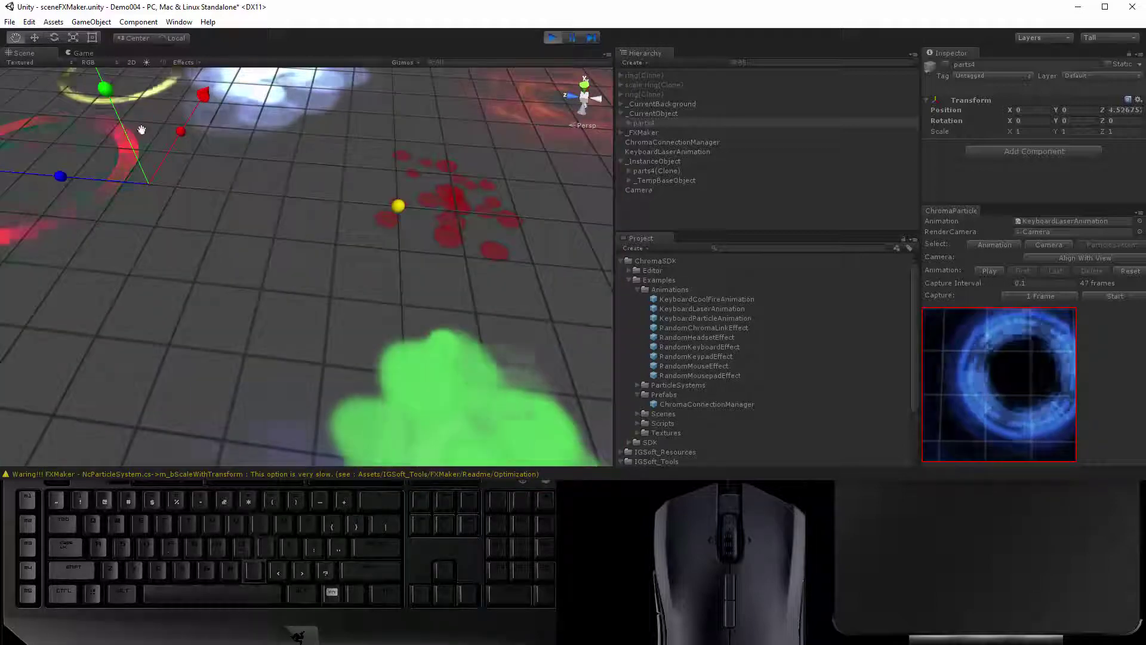
pyautogui.click(1052, 259)
pyautogui.keyDown('alt'); pyautogui.moveTo(241, 352); pyautogui.dragTo(260, 280); pyautogui.keyUp('alt')
pyautogui.click(83, 53)
pyautogui.click(1059, 258)
# - Record about 200 frames of the parts4 effect into KeyboardLaserAnimation, restarting the effect during the capture
pyautogui.click(458, 454)
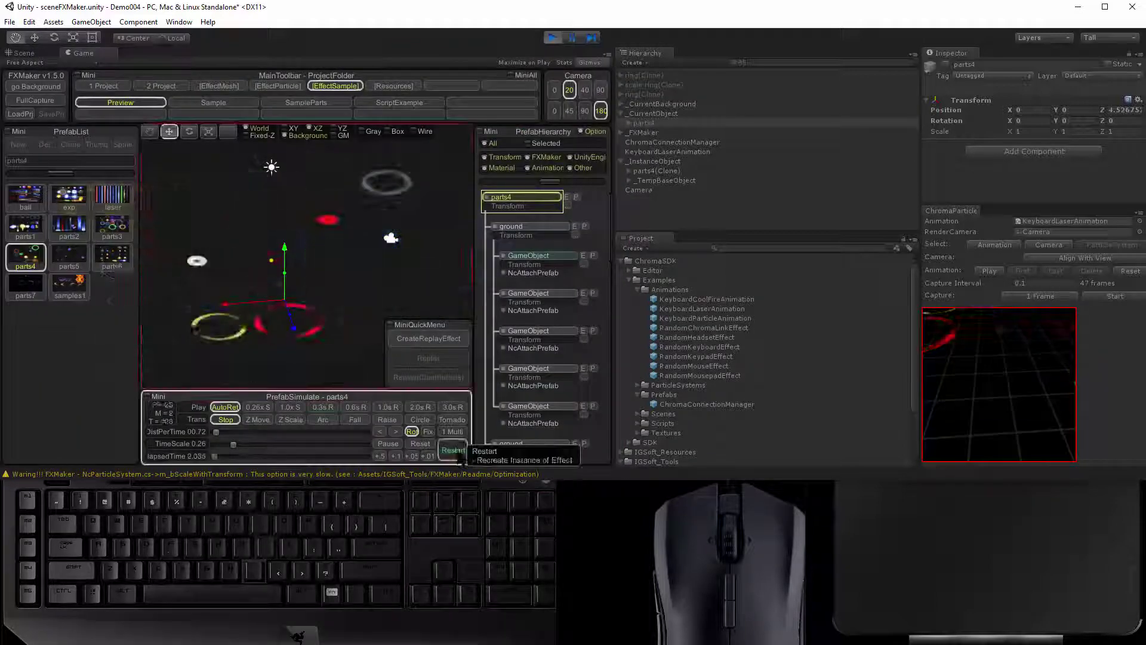
pyautogui.click(453, 450)
pyautogui.click(1106, 298)
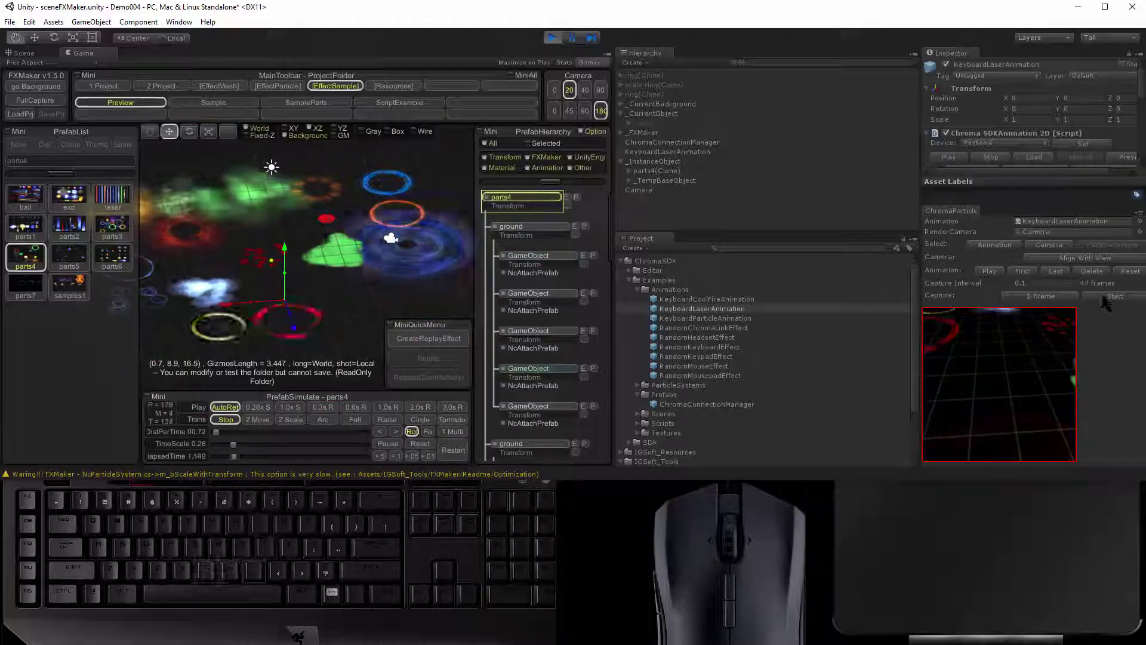
pyautogui.click(453, 451)
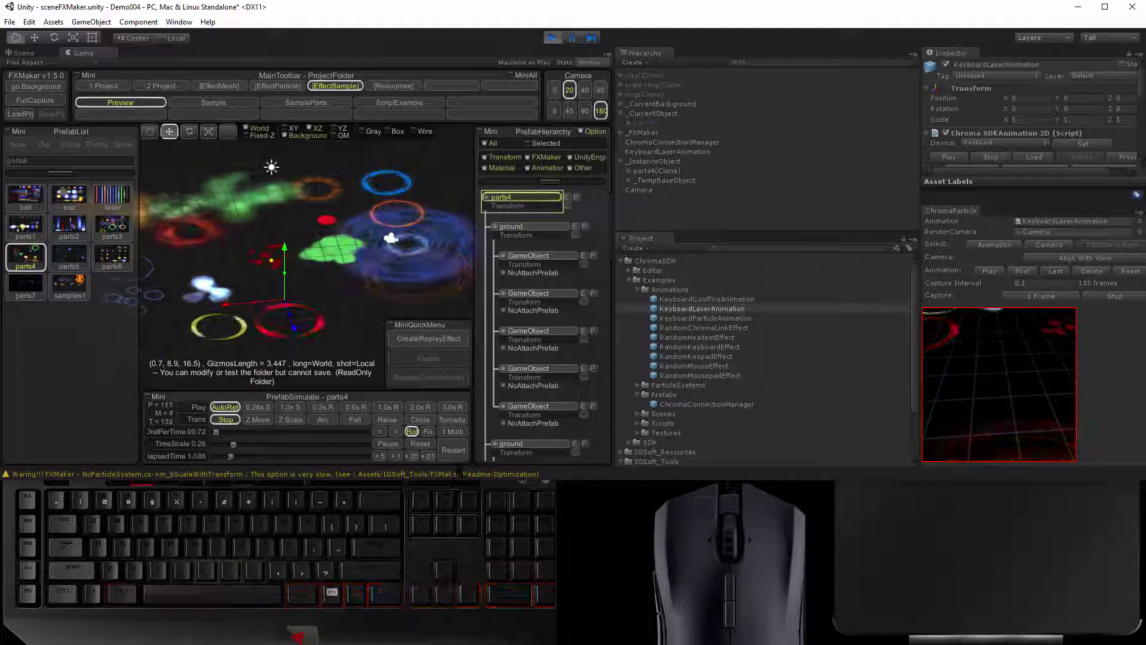
pyautogui.click(453, 451)
pyautogui.click(453, 451)
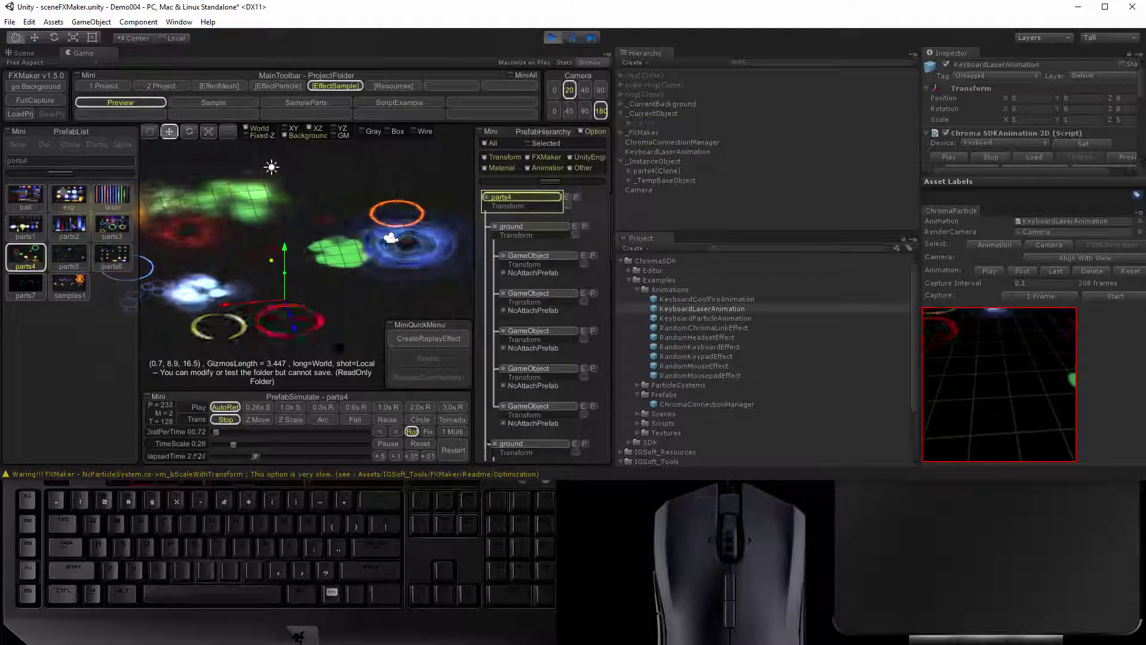
# - Look through the FXMaker project folders and load flare 13 from the Mesh_Flare group of EffectMesh
pyautogui.click(103, 86)
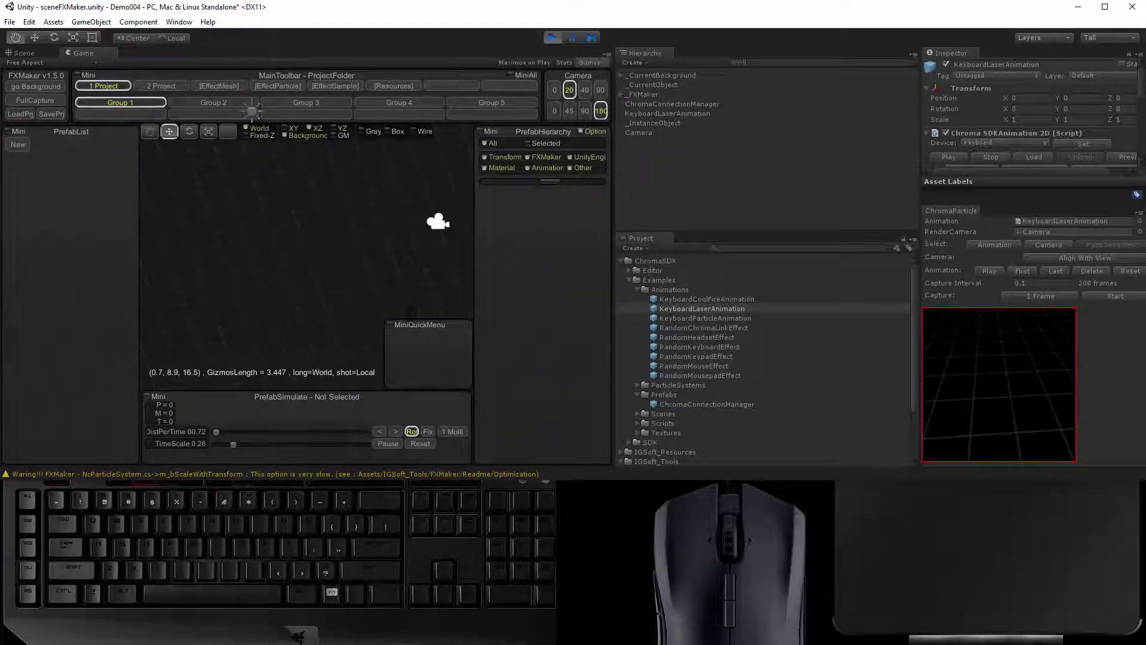
pyautogui.click(292, 103)
pyautogui.click(156, 86)
pyautogui.click(267, 86)
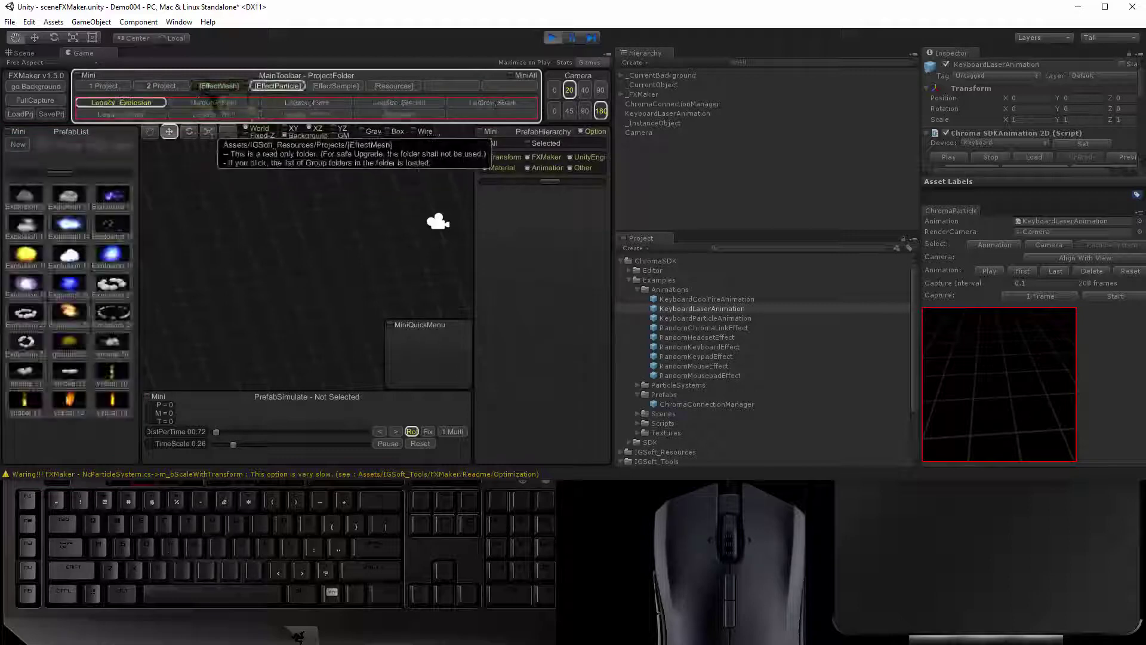
pyautogui.click(214, 86)
pyautogui.click(74, 232)
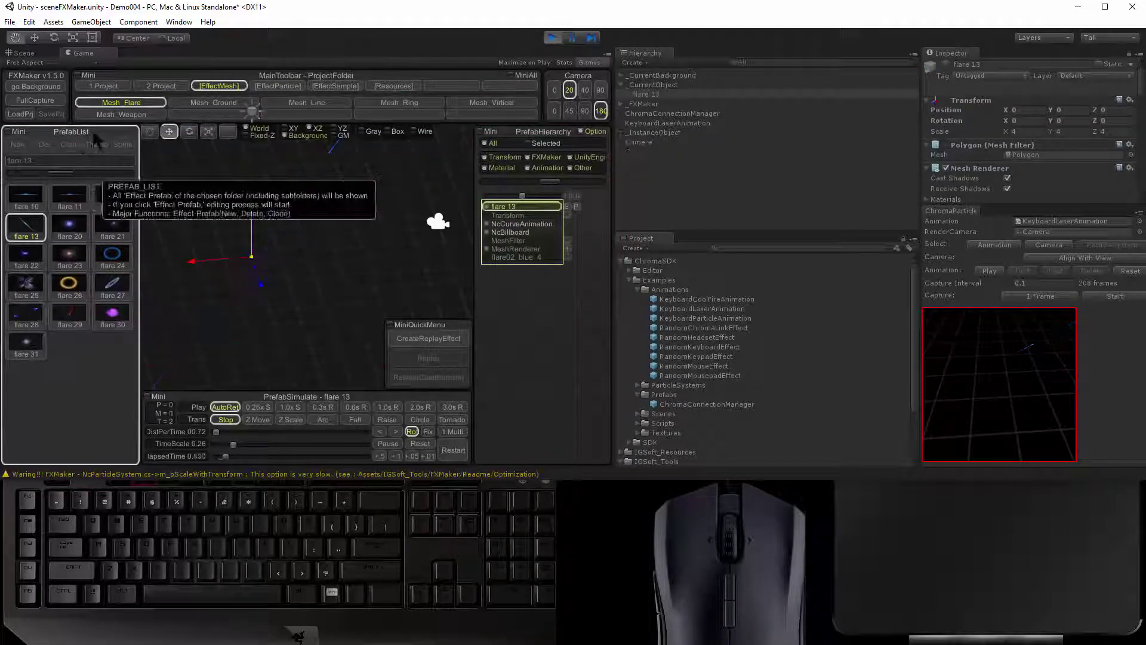
# - Align the render camera with a close angled view of flare 13 and capture it into KeyboardLaserAnimation at time scale 2.00
pyautogui.click(25, 54)
pyautogui.moveTo(471, 133)
pyautogui.keyDown('alt'); pyautogui.mouseDown()
pyautogui.moveTo(273, 310)
pyautogui.moveTo(225, 438)
pyautogui.moveTo(148, 373)
pyautogui.moveTo(306, 387)
pyautogui.mouseUp(); pyautogui.keyUp('alt')
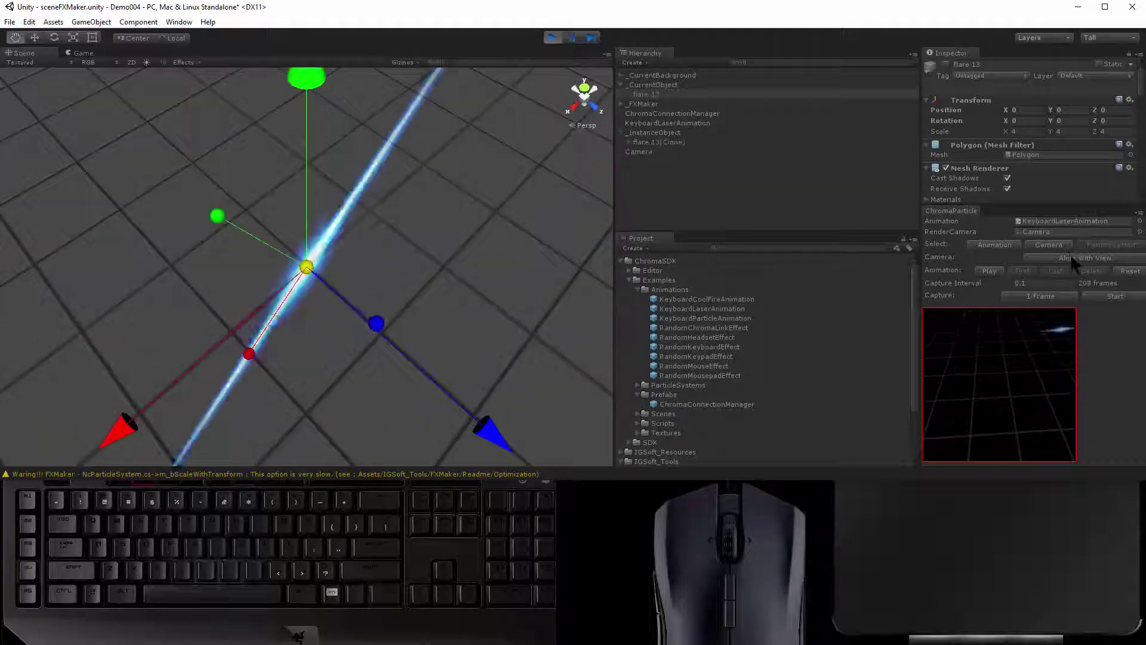
pyautogui.hotkey('ctrl', '2')
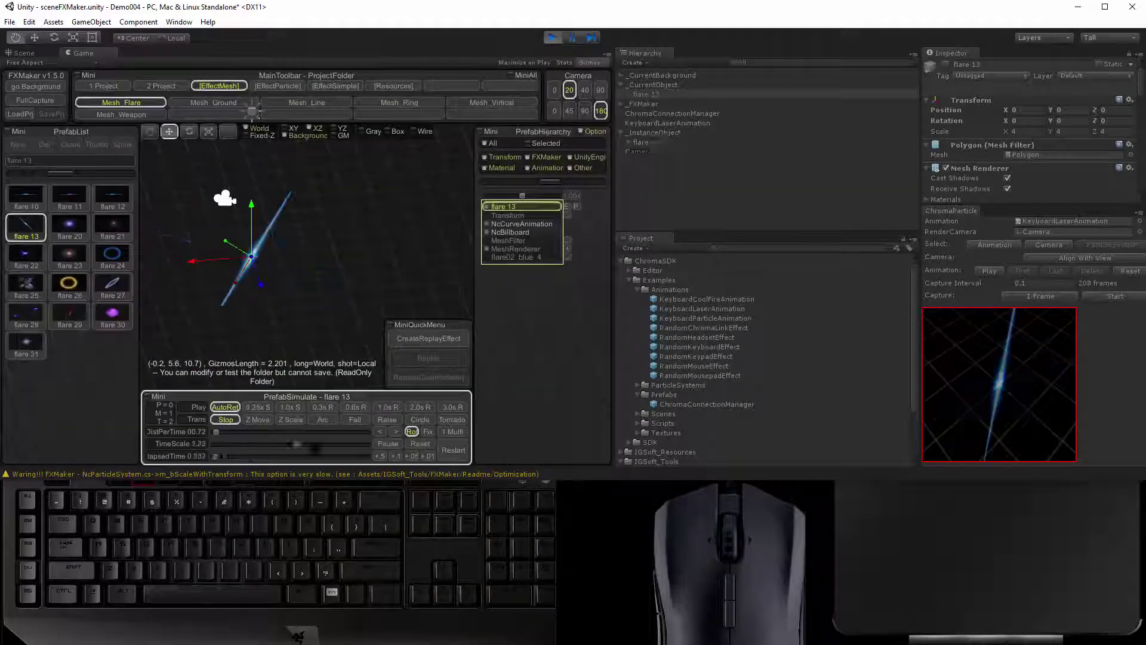
pyautogui.click(995, 245)
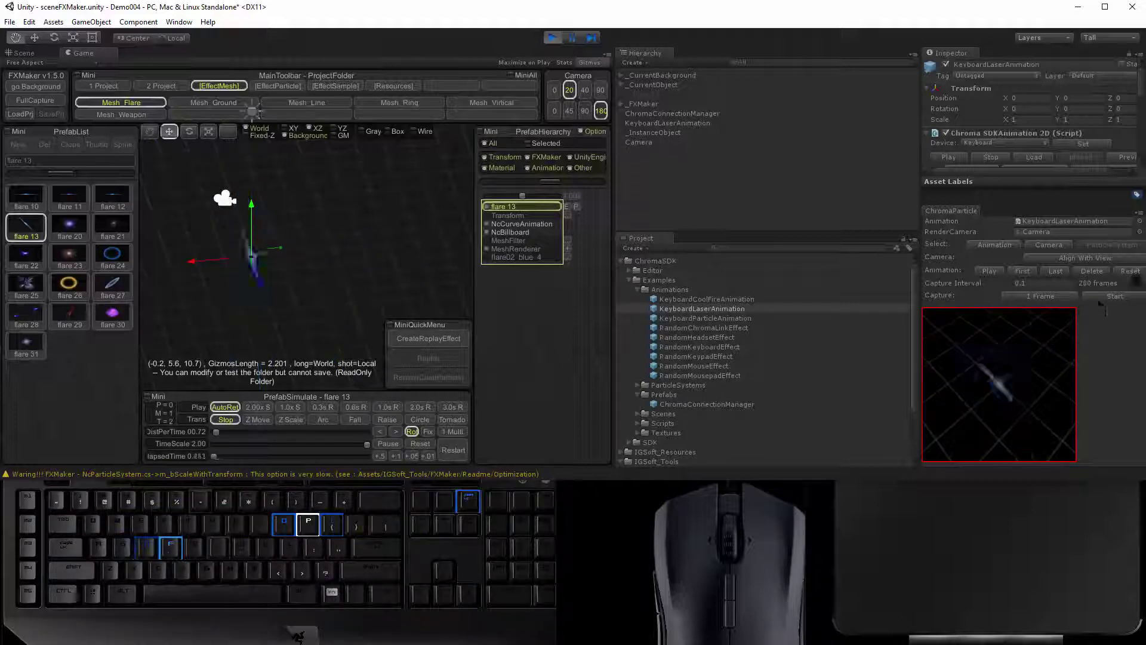
# - Load the flare 24 ring effect and align the render camera with a low, close view of it
pyautogui.click(112, 227)
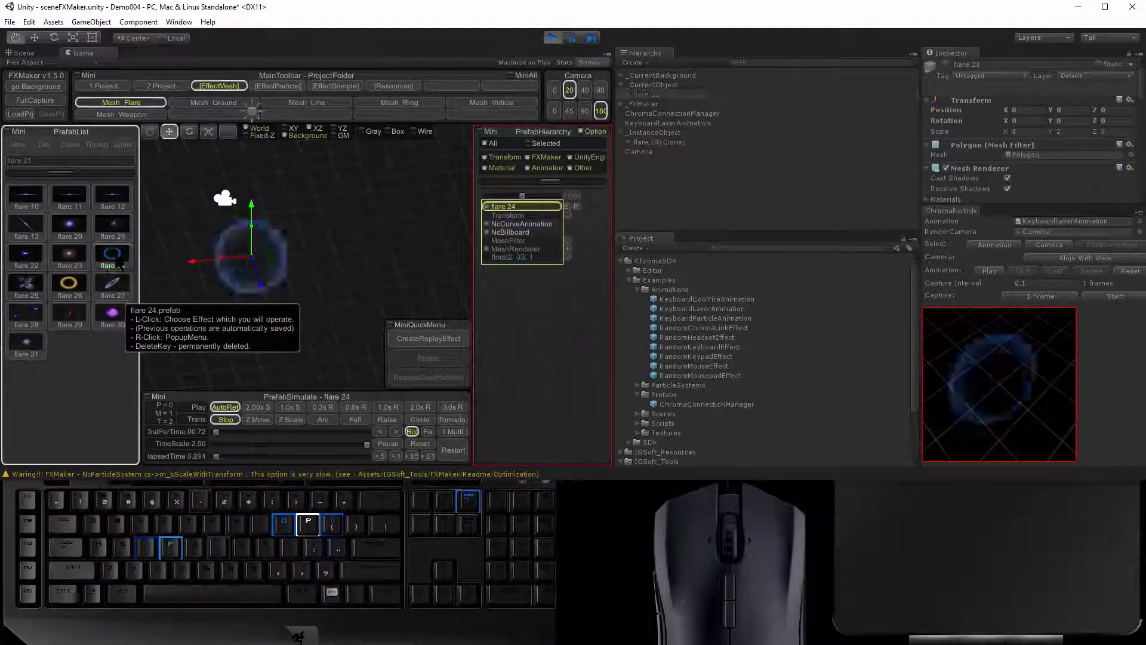
pyautogui.click(113, 258)
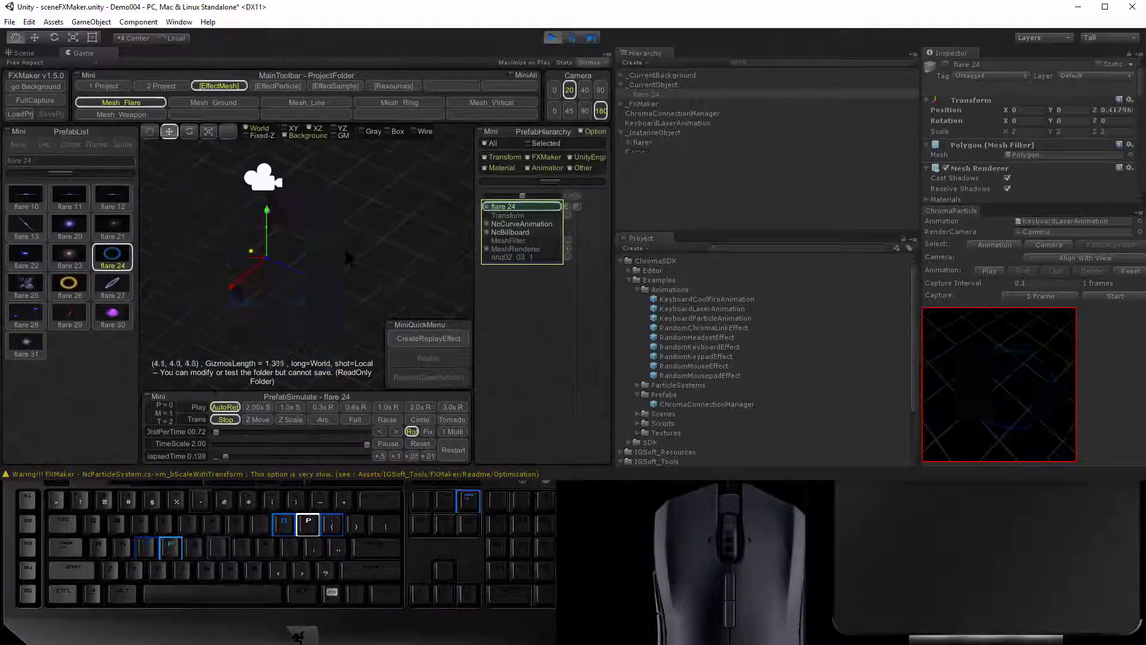
pyautogui.click(20, 53)
pyautogui.keyDown('alt'); pyautogui.moveTo(412, 294); pyautogui.dragTo(444, 244); pyautogui.keyUp('alt')
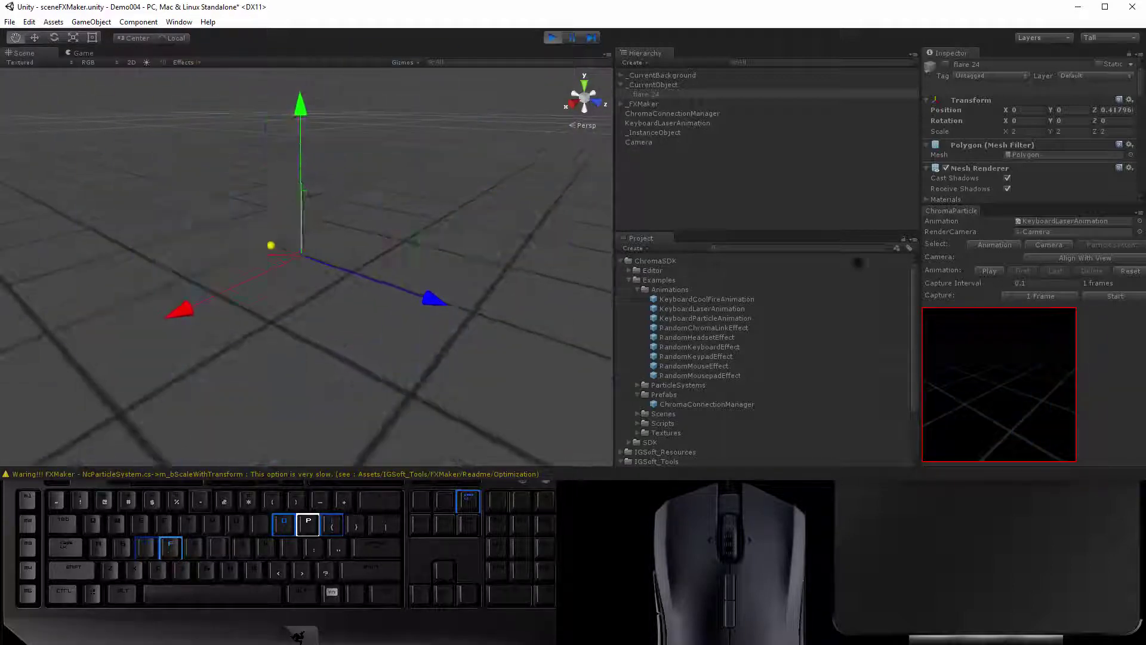
# - Record about 121 frames of flare 24 with the time scale slowed to 0.24, and play the captured animation
pyautogui.click(1118, 294)
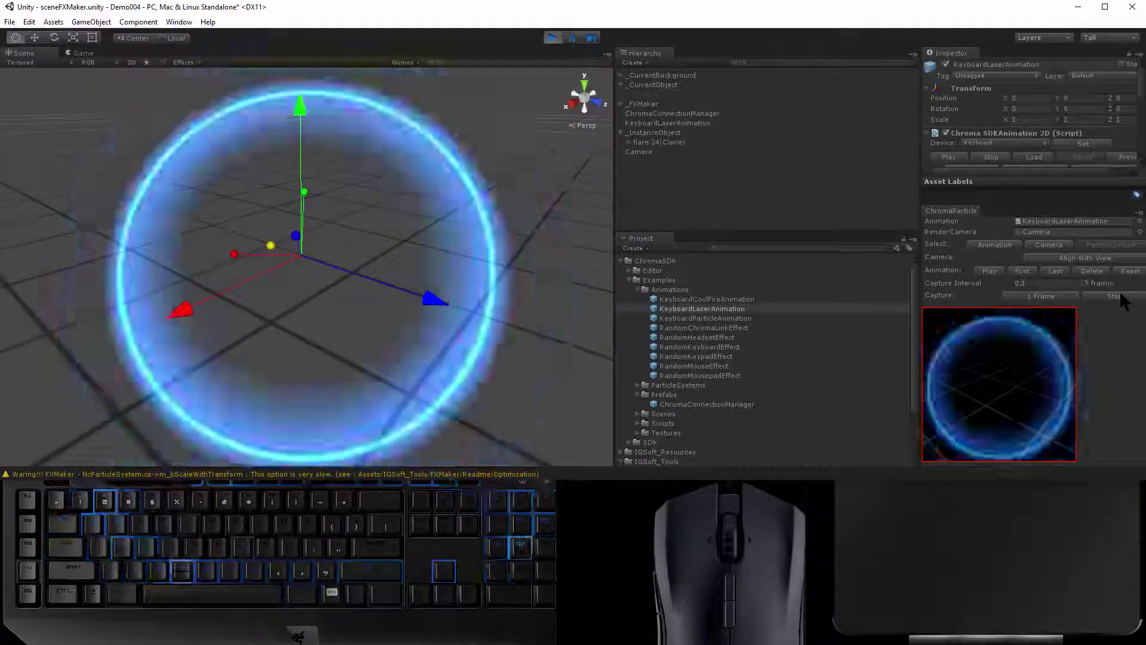
pyautogui.hotkey('ctrl', '2')
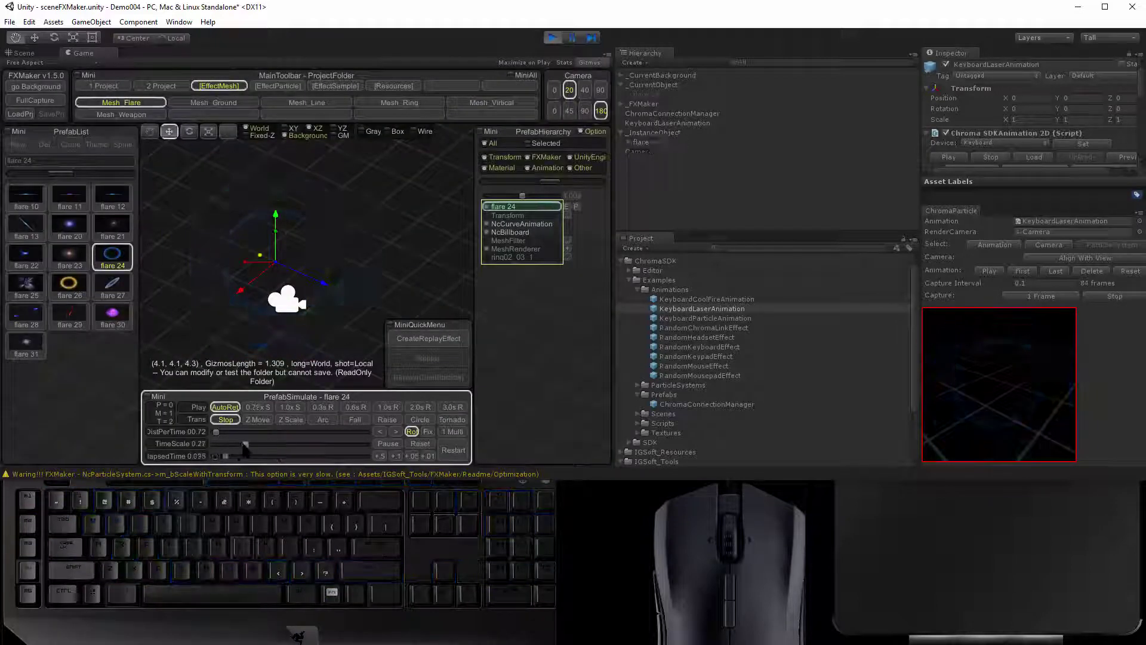
pyautogui.click(1115, 295)
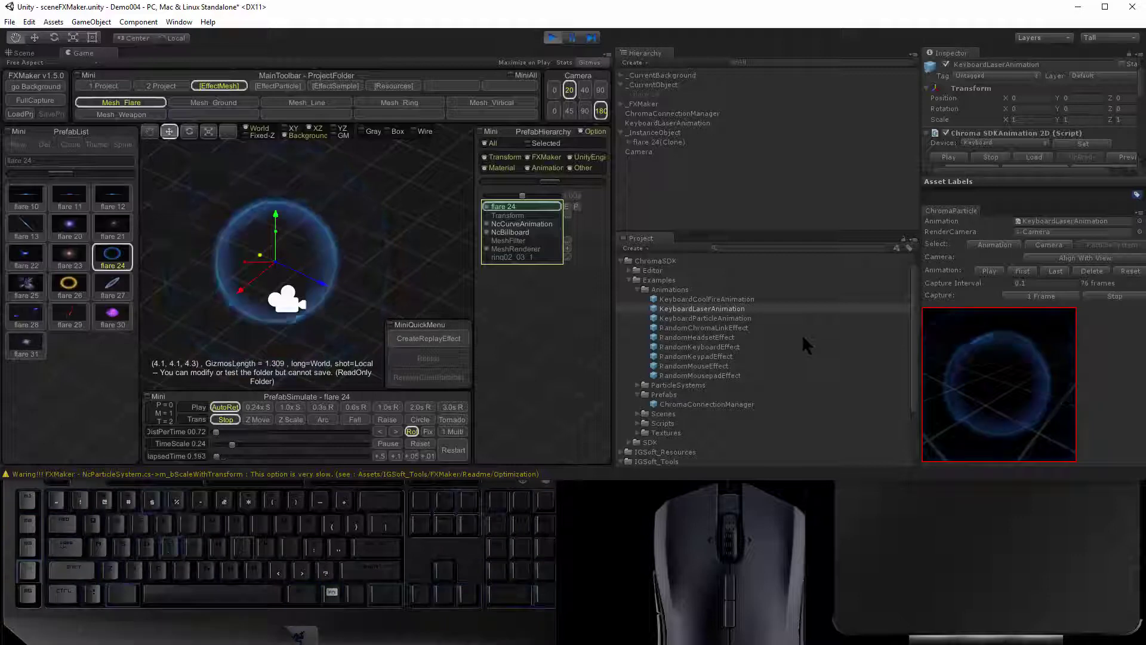
pyautogui.click(989, 271)
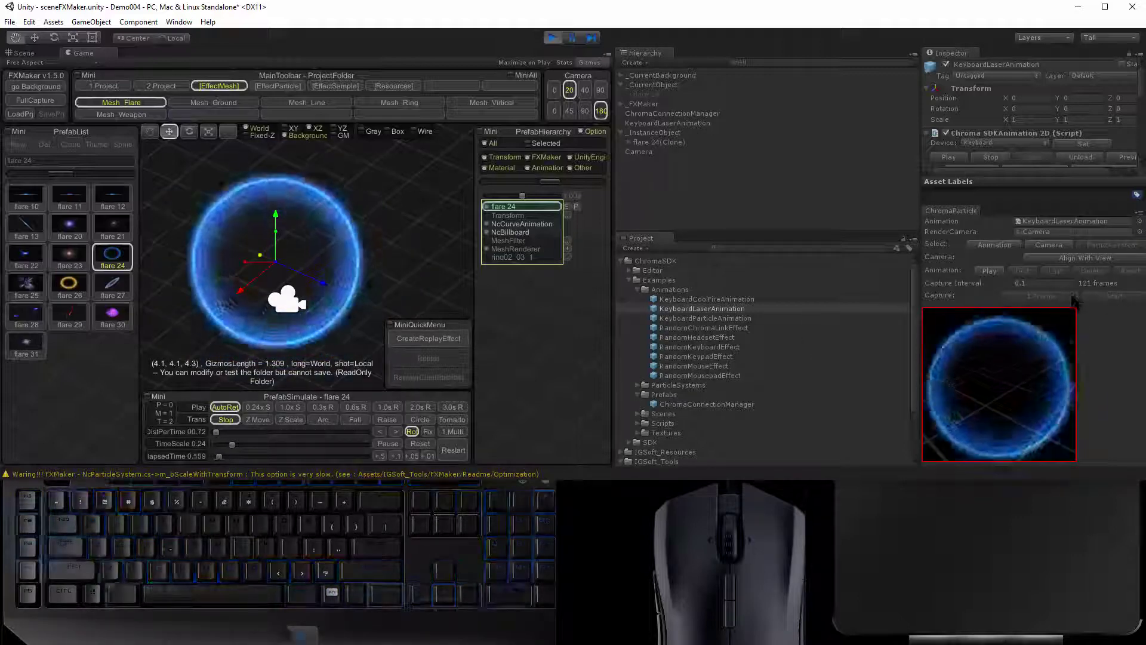
# - Preview the flare 26, 29, 10, 12 and 23 effects of the Mesh_Flare group
pyautogui.click(70, 284)
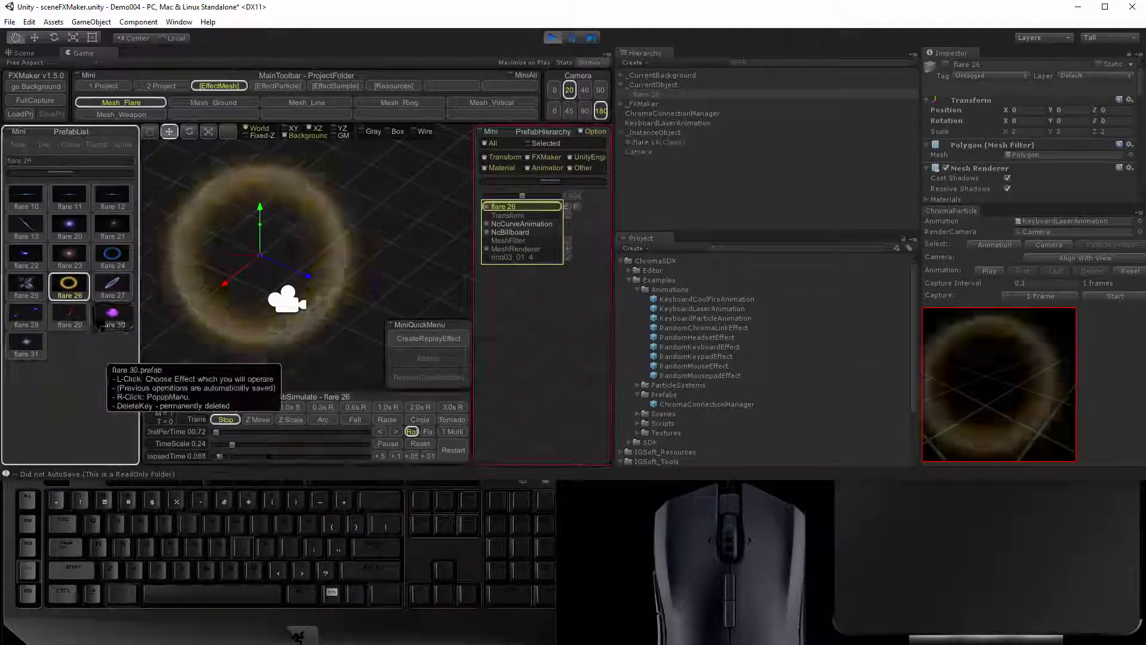
pyautogui.click(70, 311)
pyautogui.click(28, 206)
pyautogui.click(107, 200)
pyautogui.click(62, 257)
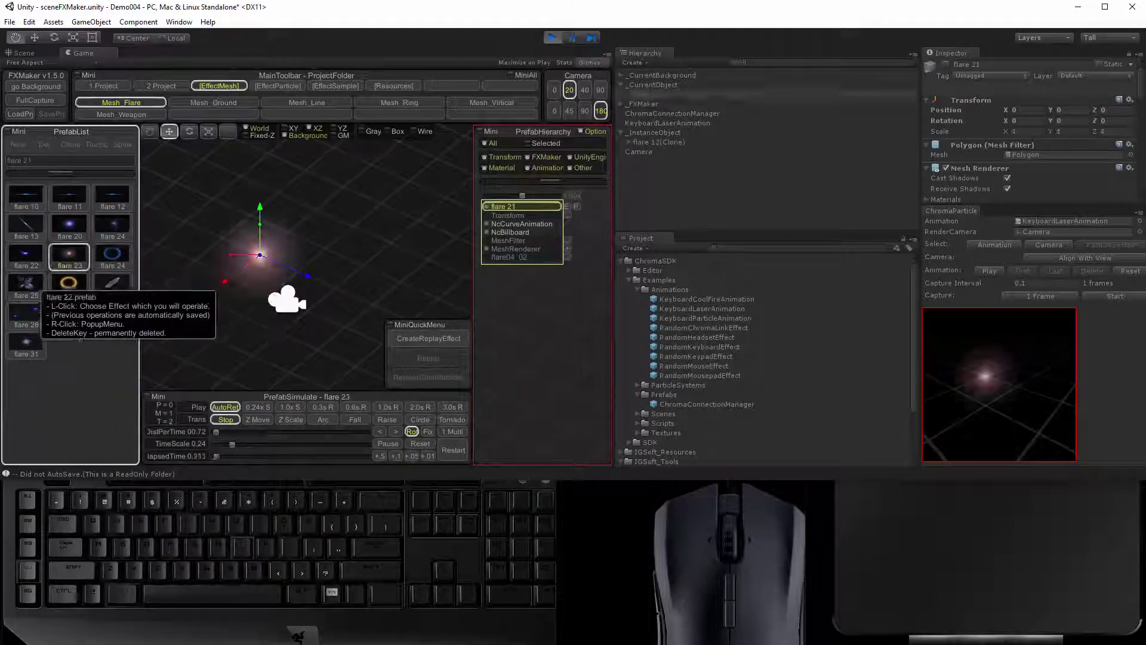
# - Load the flare 22 effect and record about 47 frames of it into KeyboardLaserAnimation
pyautogui.click(31, 249)
pyautogui.click(988, 246)
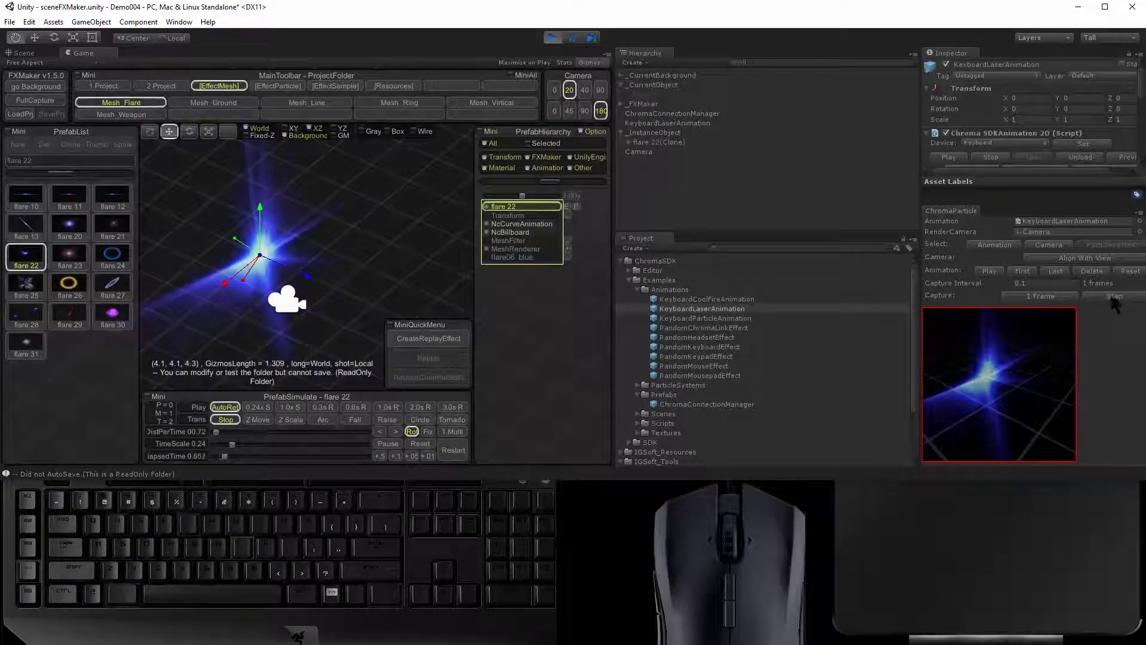
pyautogui.click(1114, 297)
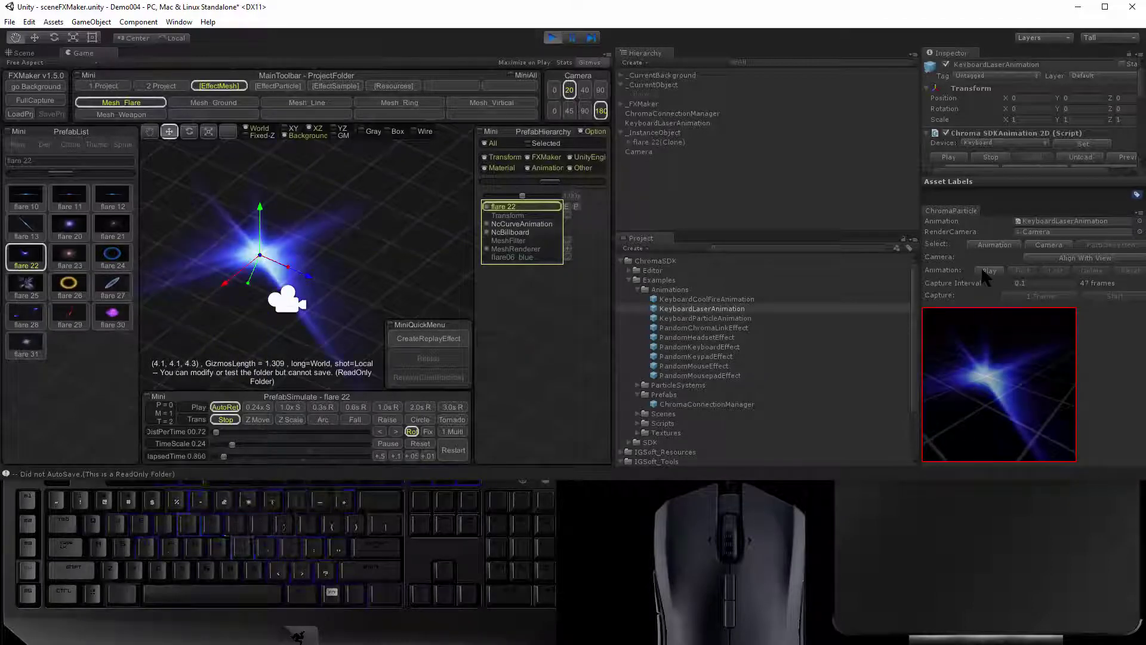
# - Reframe flare 22 in the Scene view and align the render camera with the new view
pyautogui.click(25, 53)
pyautogui.moveTo(276, 263); pyautogui.dragTo(293, 295)
pyautogui.click(1084, 258)
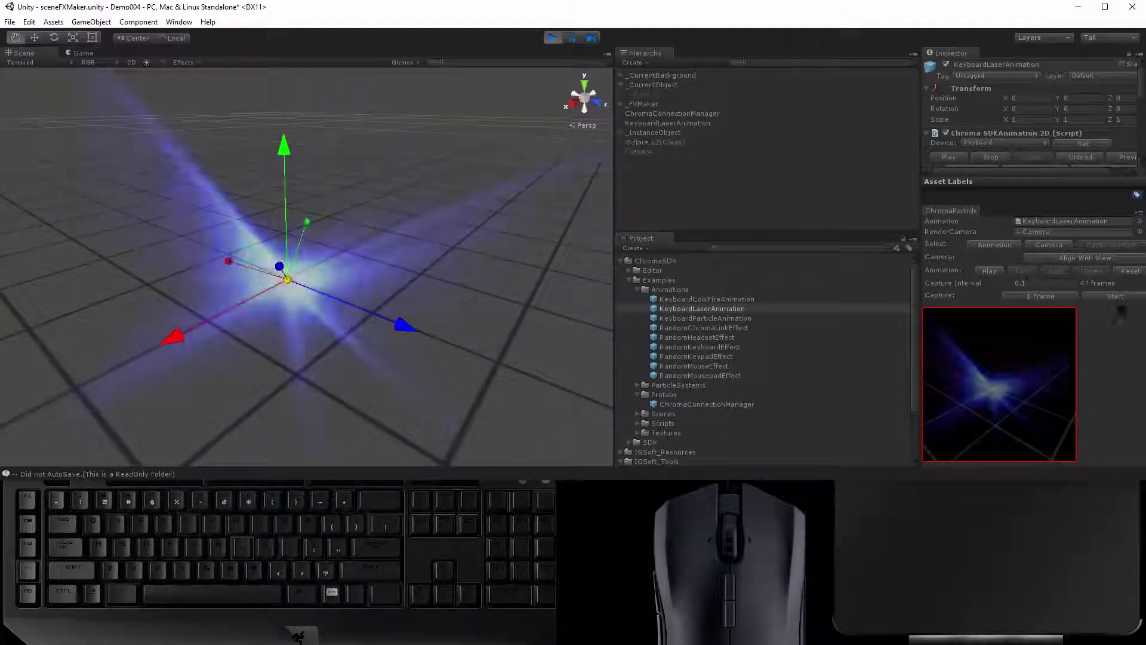
# - Record about 200 frames of flare 22 while orbiting the Scene view and realigning the render camera to each new angle
pyautogui.click(1114, 298)
pyautogui.moveTo(391, 298)
pyautogui.keyDown('alt'); pyautogui.mouseDown()
pyautogui.moveTo(259, 328)
pyautogui.moveTo(402, 299)
pyautogui.moveTo(437, 307)
pyautogui.moveTo(407, 283)
pyautogui.mouseUp(); pyautogui.keyUp('alt')
pyautogui.click(1062, 261)
pyautogui.click(1081, 261)
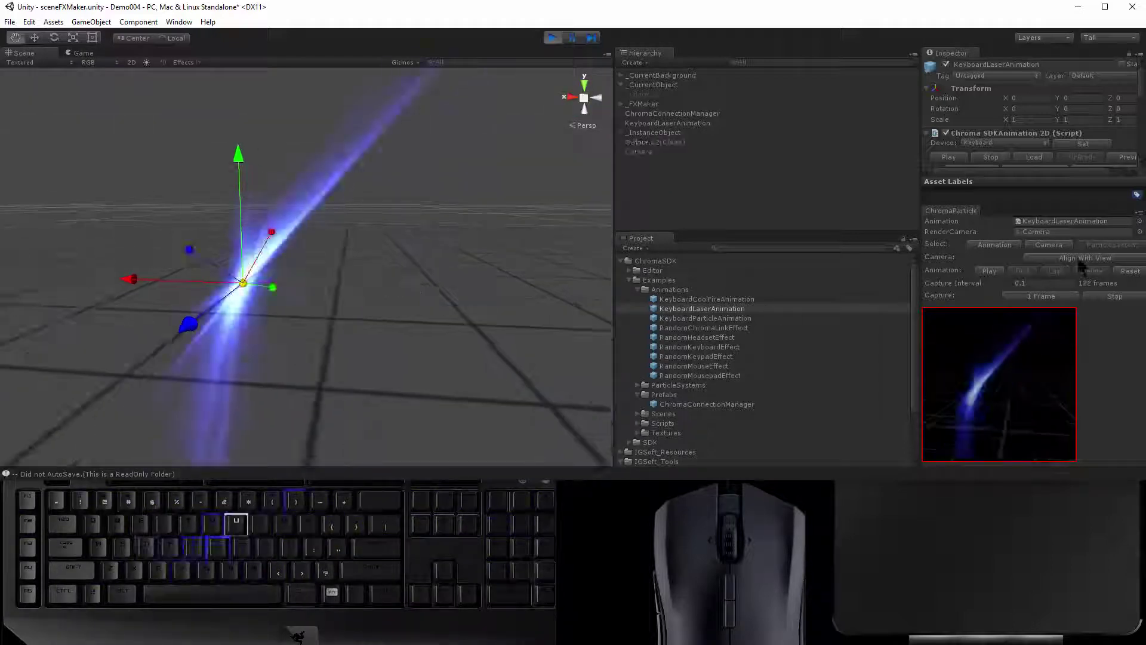
pyautogui.keyDown('alt'); pyautogui.moveTo(324, 349); pyautogui.dragTo(410, 353); pyautogui.keyUp('alt')
pyautogui.click(1115, 296)
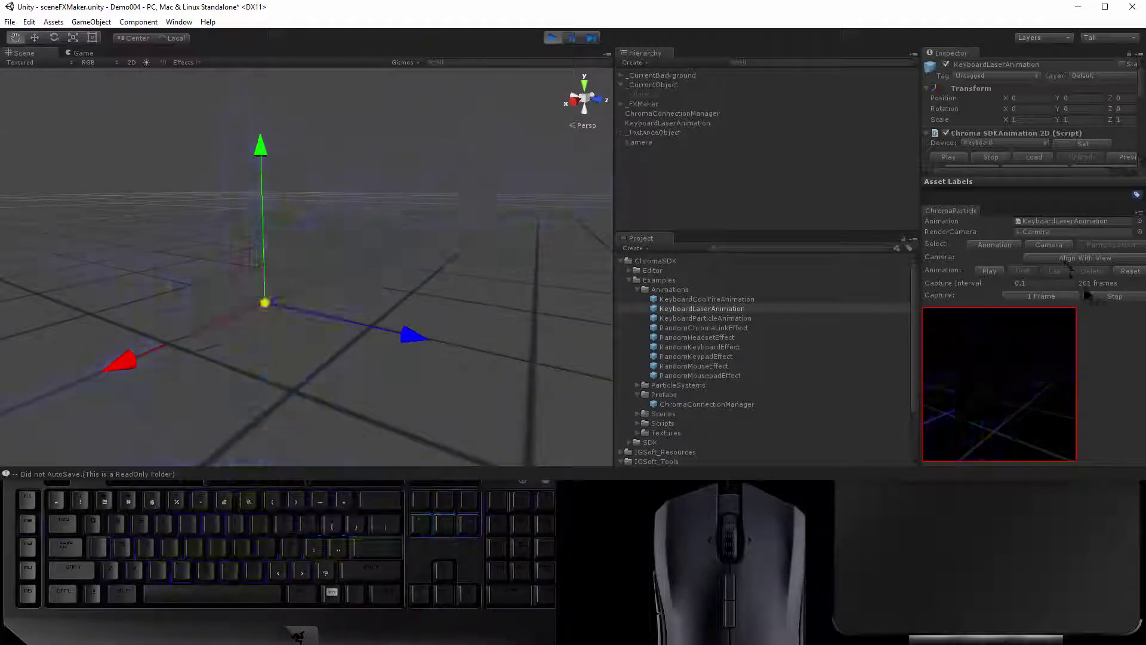
pyautogui.click(1115, 296)
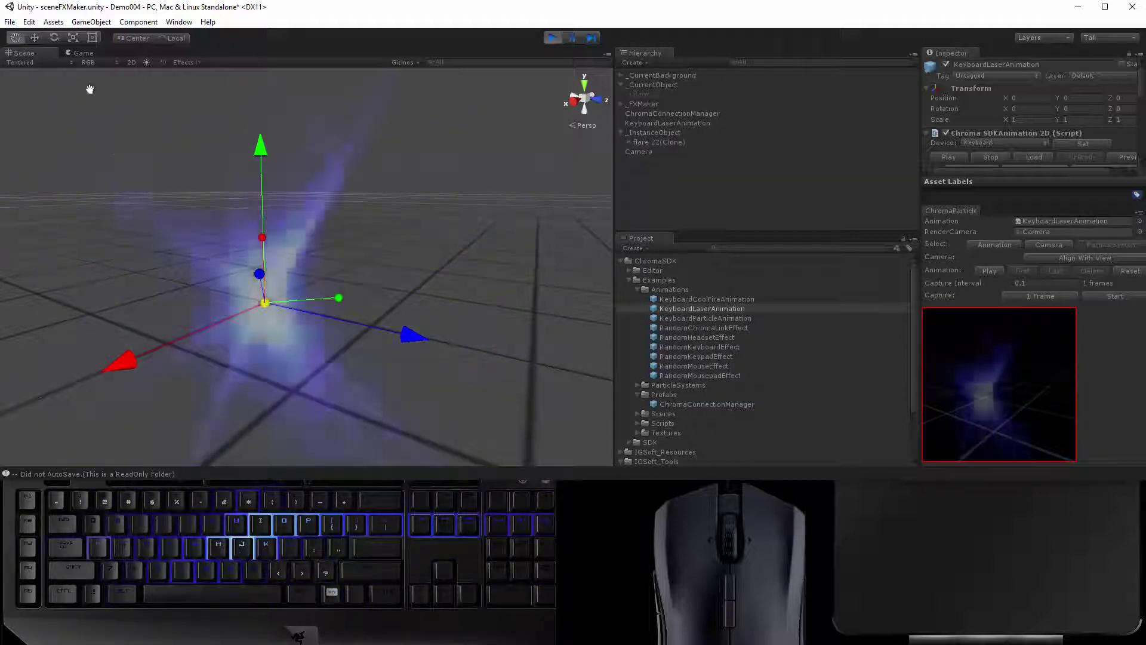
# - Load flare 12, frame its horizontal beam closely for the render camera, and record about 34 frames of it
pyautogui.click(83, 53)
pyautogui.click(112, 197)
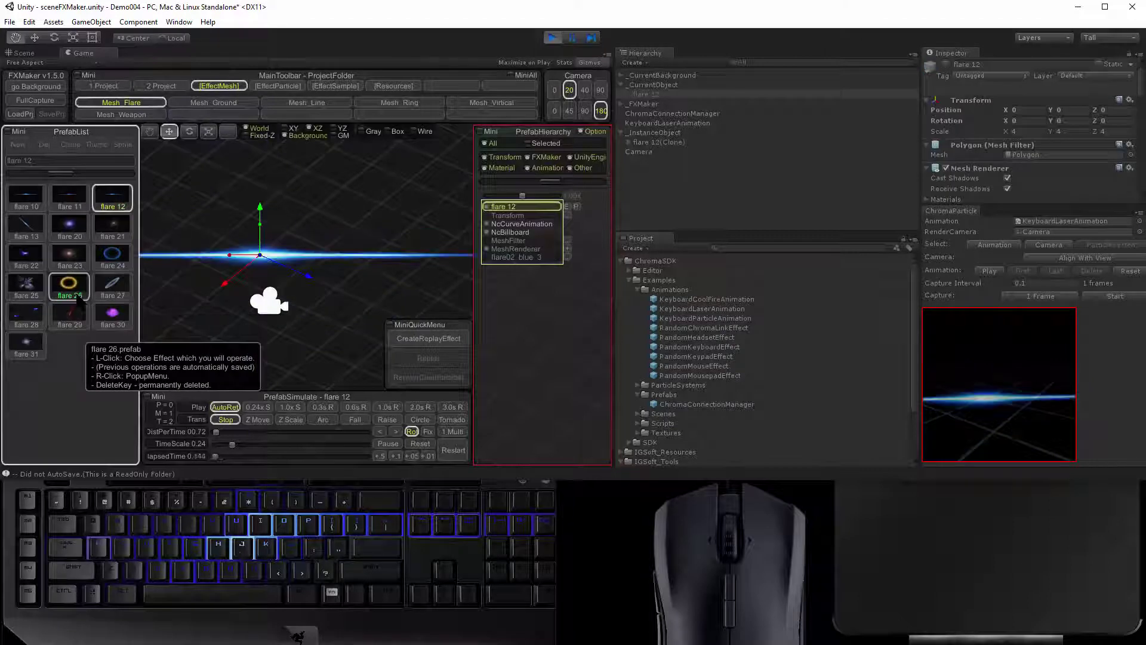
pyautogui.click(39, 53)
pyautogui.moveTo(255, 363); pyautogui.dragTo(293, 363)
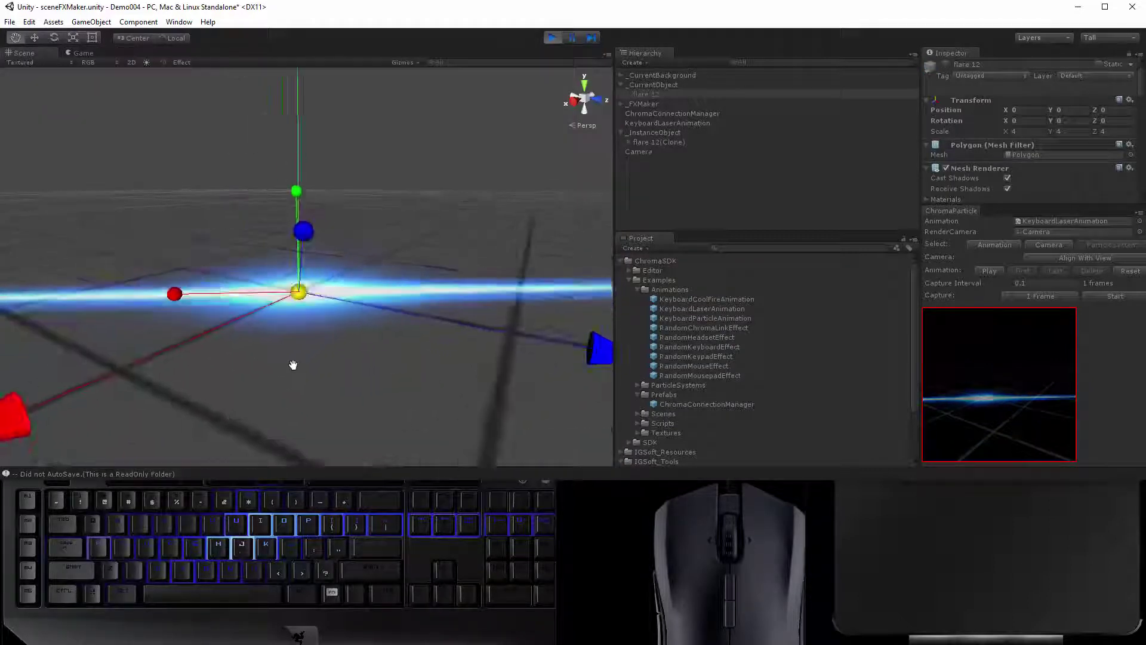
pyautogui.click(1115, 296)
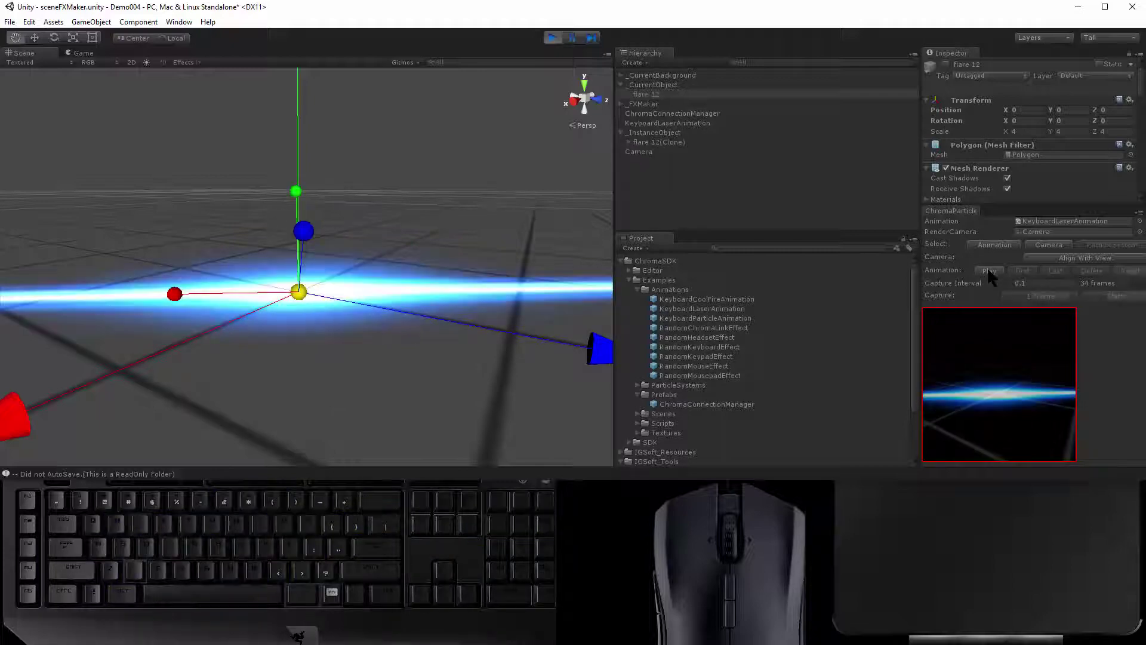
# - Orbit the Scene view around flare 12 and load the flare 10 effect for preview
pyautogui.keyDown('alt'); pyautogui.moveTo(318, 271); pyautogui.dragTo(293, 352); pyautogui.keyUp('alt')
pyautogui.click(83, 53)
pyautogui.click(25, 196)
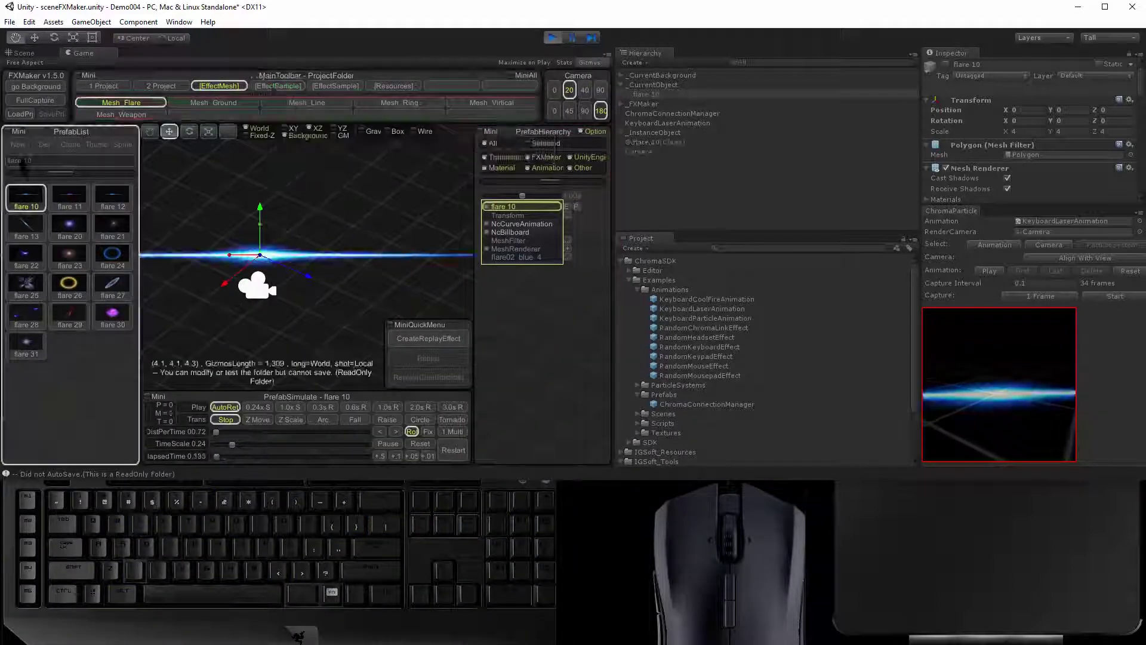
# - Preview explosion and vertical fire effects from the Legacy_Explosion group of EffectParticle, including Explosion 14, Explosion 24 and virtical 12
pyautogui.click(278, 85)
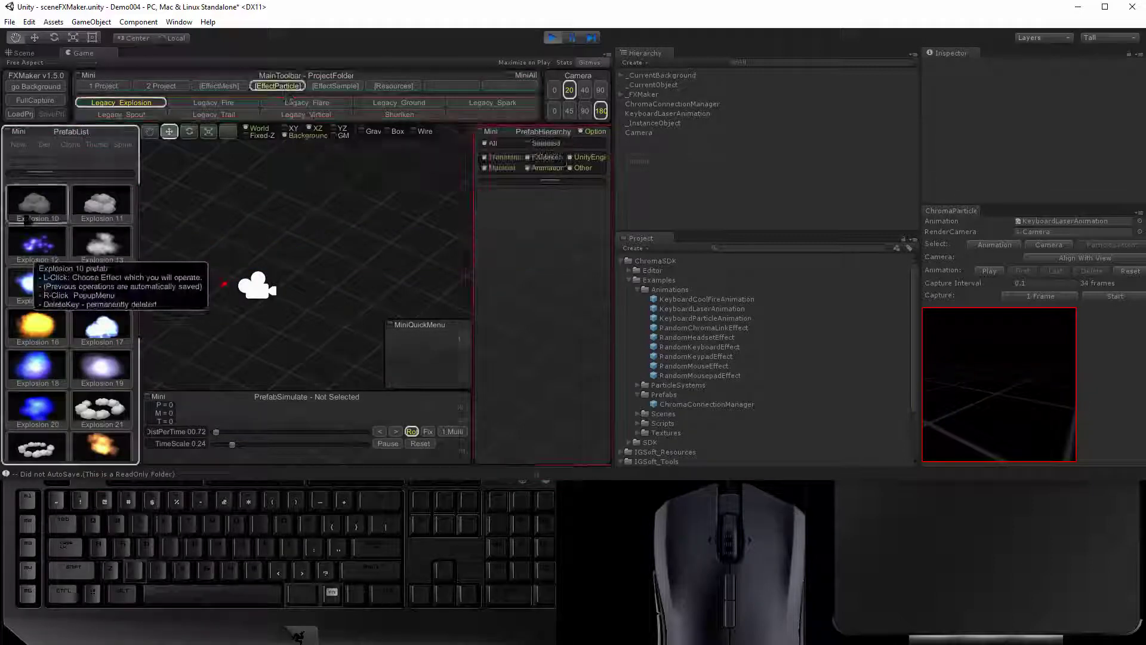
pyautogui.hotkey('ctrl', '1')
pyautogui.hotkey('ctrl', '2')
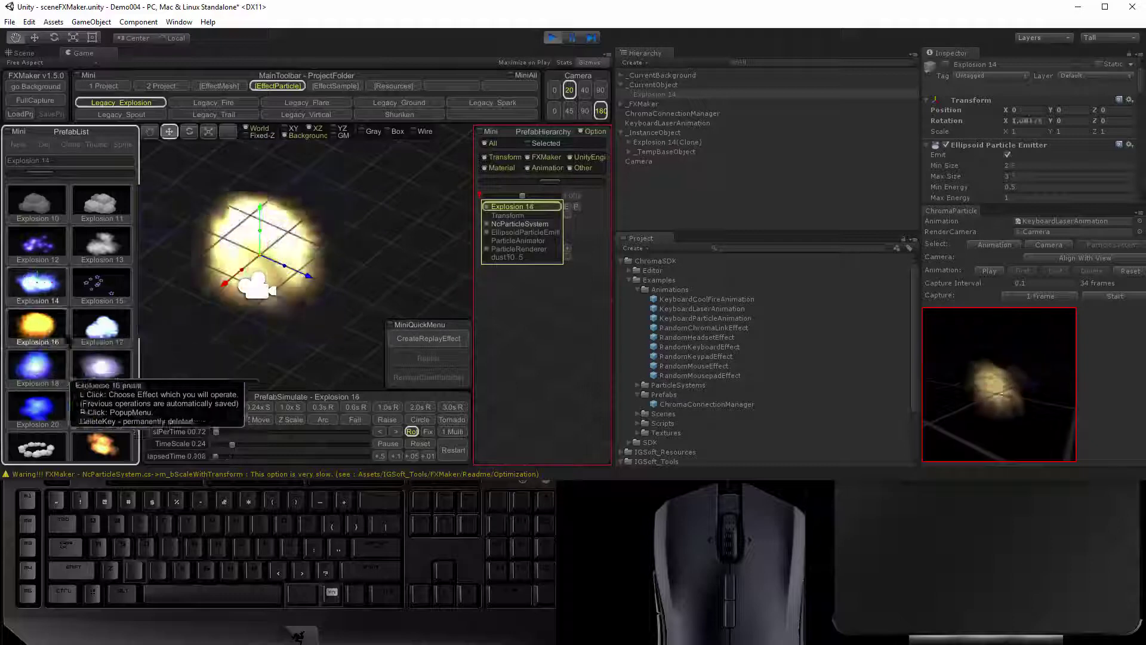
pyautogui.click(95, 406)
pyautogui.scroll(-4, 66, 387)
pyautogui.click(55, 357)
pyautogui.click(100, 388)
pyautogui.scroll(-3, 54, 388)
pyautogui.click(38, 421)
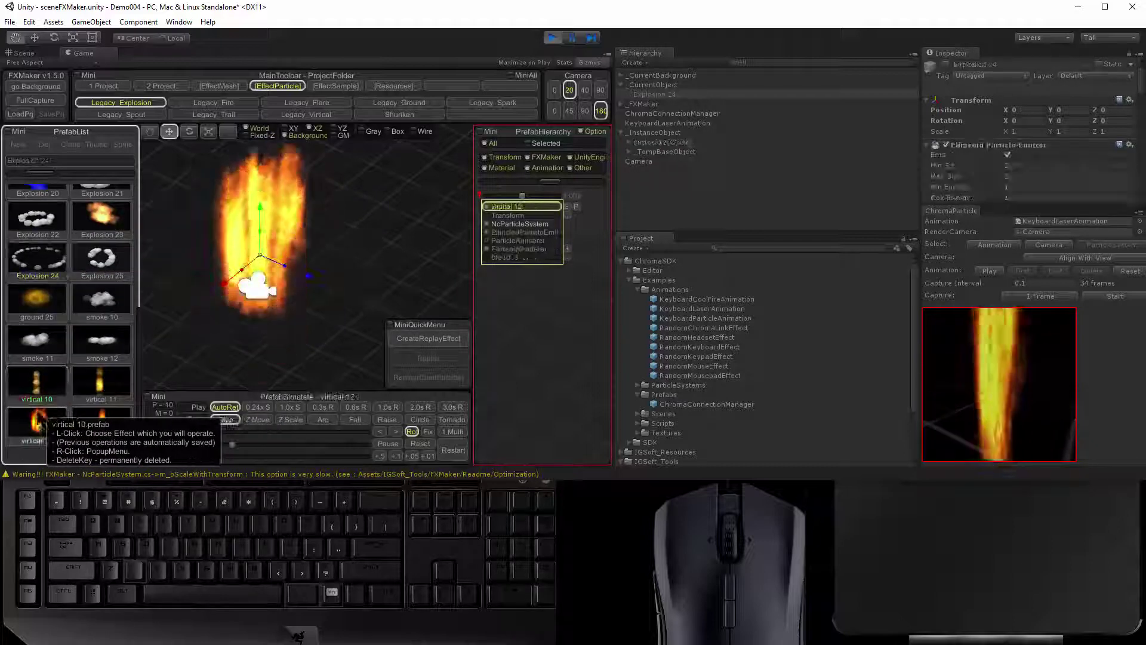
# - Load the laser effect from the EffectSample previews and align the render camera with a close, oblique view of its beams
pyautogui.click(336, 85)
pyautogui.click(37, 242)
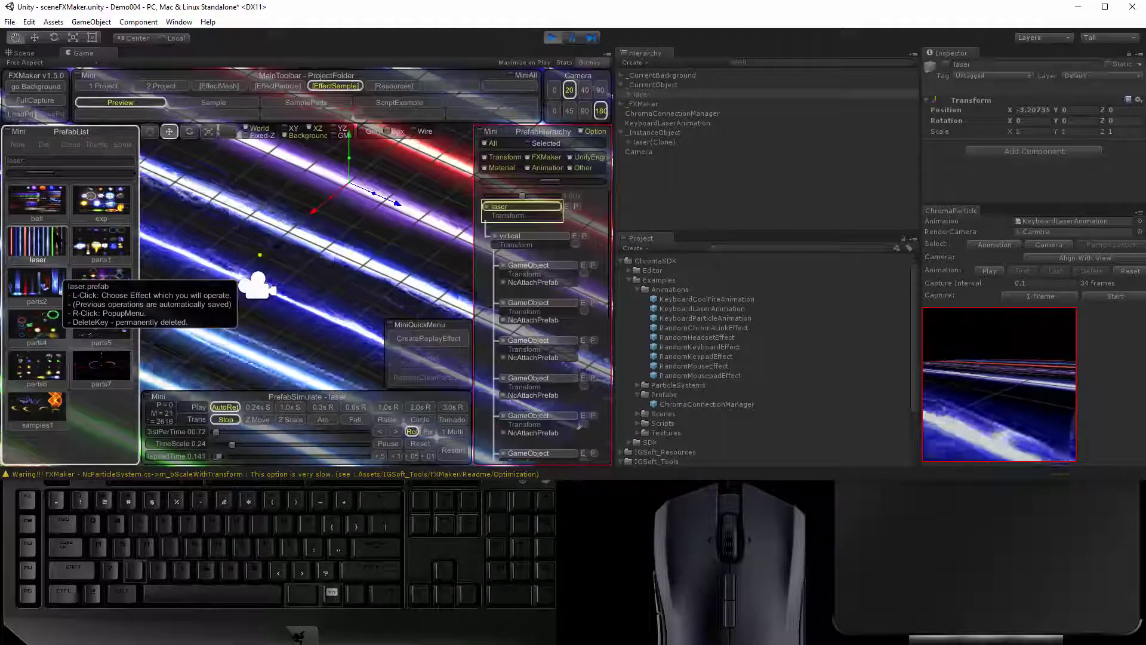
pyautogui.click(24, 53)
pyautogui.keyDown('alt'); pyautogui.moveTo(194, 292); pyautogui.dragTo(148, 283); pyautogui.keyUp('alt')
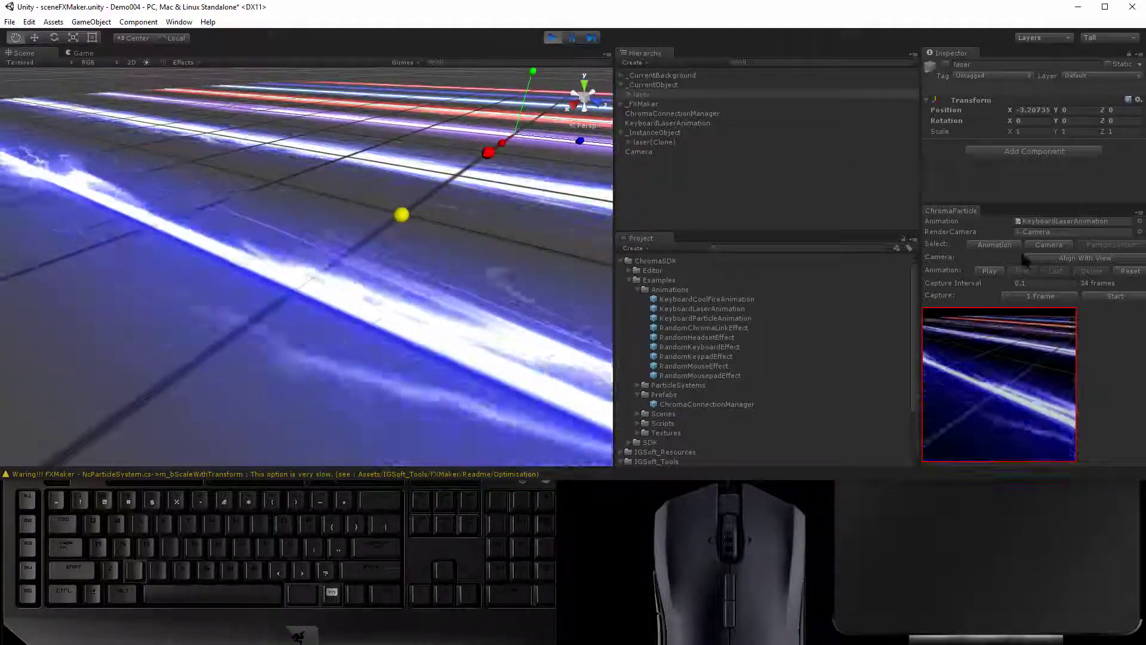
# - Capture the laser effect into KeyboardLaserAnimation while realigning the render camera to a steeper close-up of one blue beam
pyautogui.click(1115, 296)
pyautogui.keyDown('alt'); pyautogui.moveTo(352, 257); pyautogui.dragTo(289, 299); pyautogui.keyUp('alt')
pyautogui.click(1052, 258)
pyautogui.keyDown('alt'); pyautogui.moveTo(365, 274); pyautogui.dragTo(326, 281); pyautogui.keyUp('alt')
pyautogui.click(1055, 259)
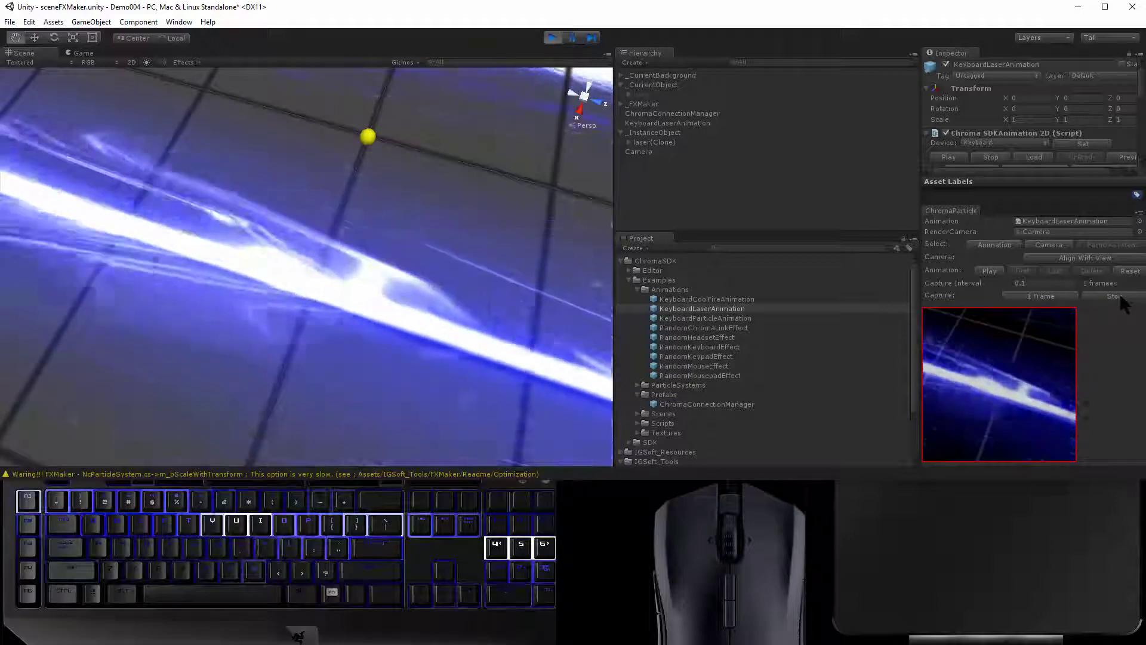
pyautogui.click(1114, 296)
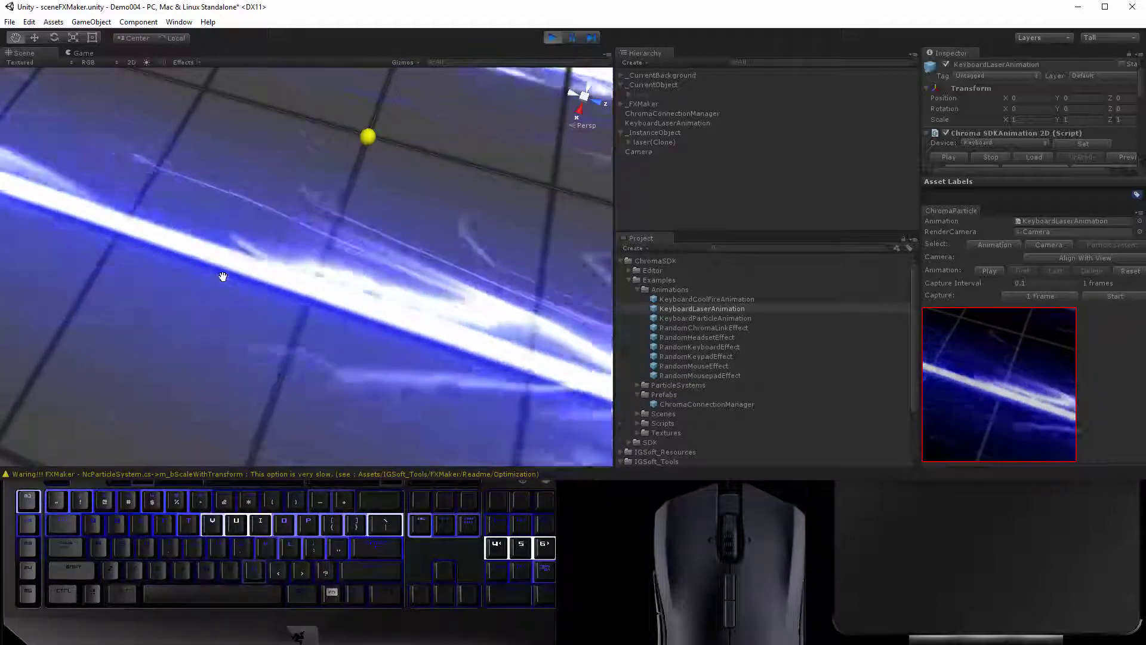
# - Load the exp effect from the EffectSample previews, frame its green explosion closely, and start capturing it
pyautogui.click(83, 52)
pyautogui.click(101, 203)
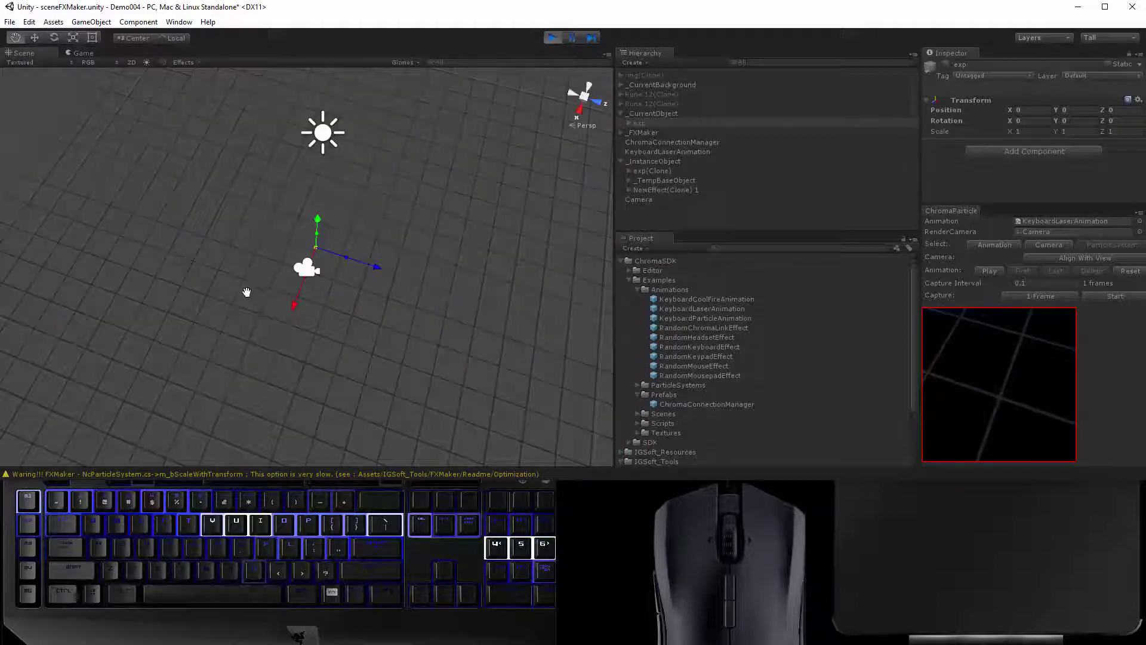
pyautogui.moveTo(189, 99); pyautogui.dragTo(254, 211)
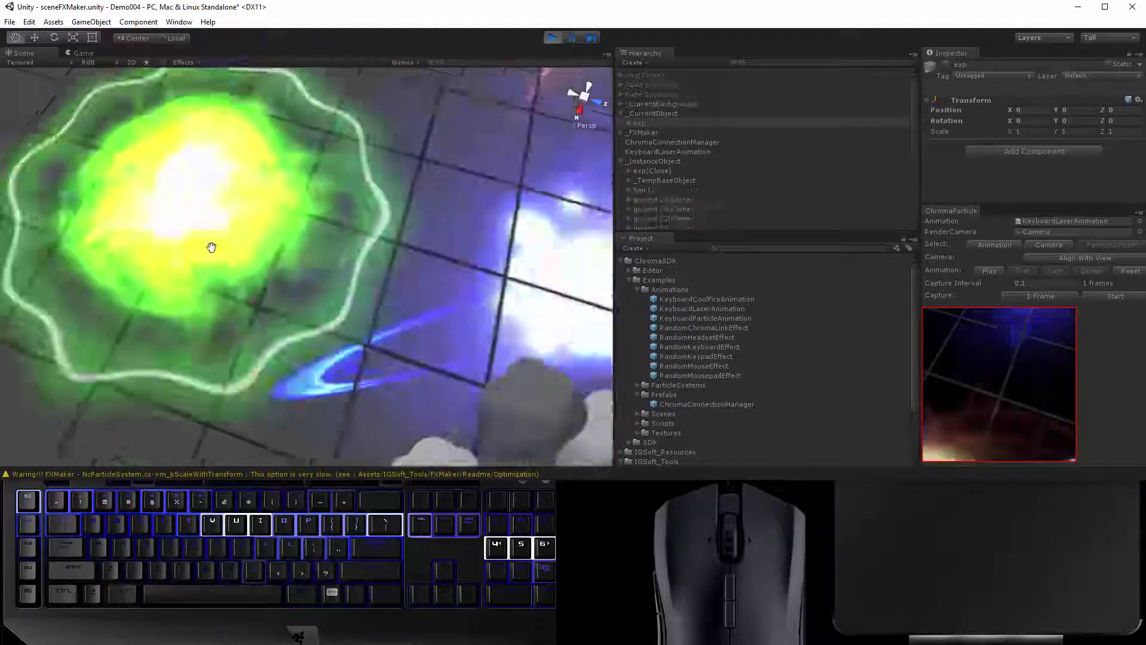
pyautogui.moveTo(211, 247); pyautogui.dragTo(438, 340)
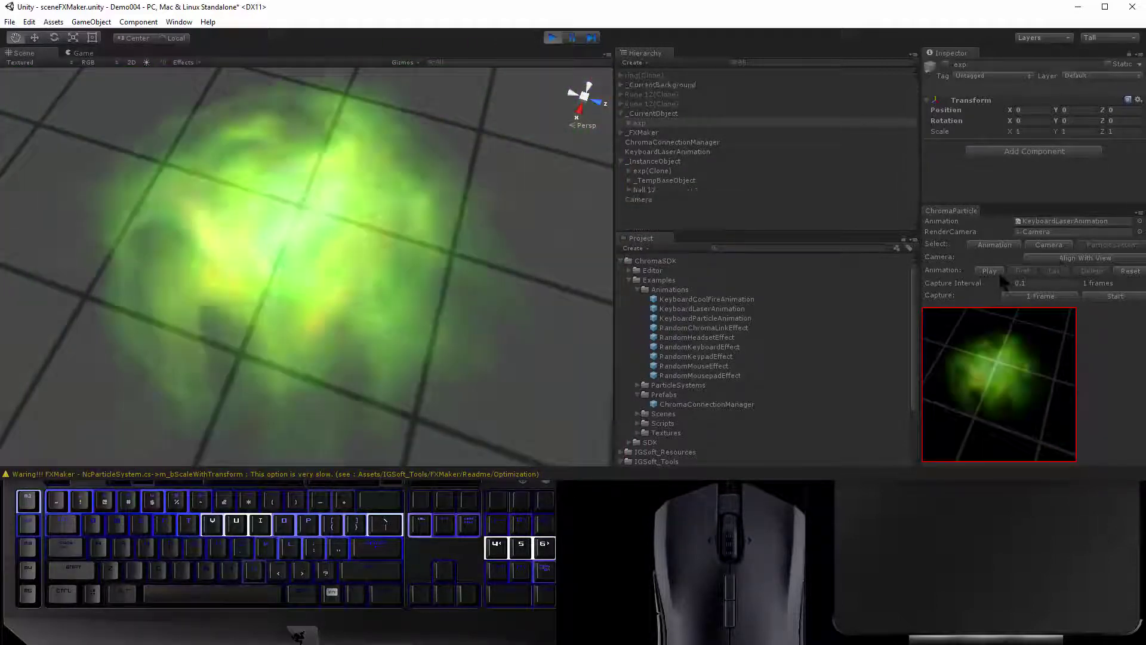
pyautogui.click(1115, 296)
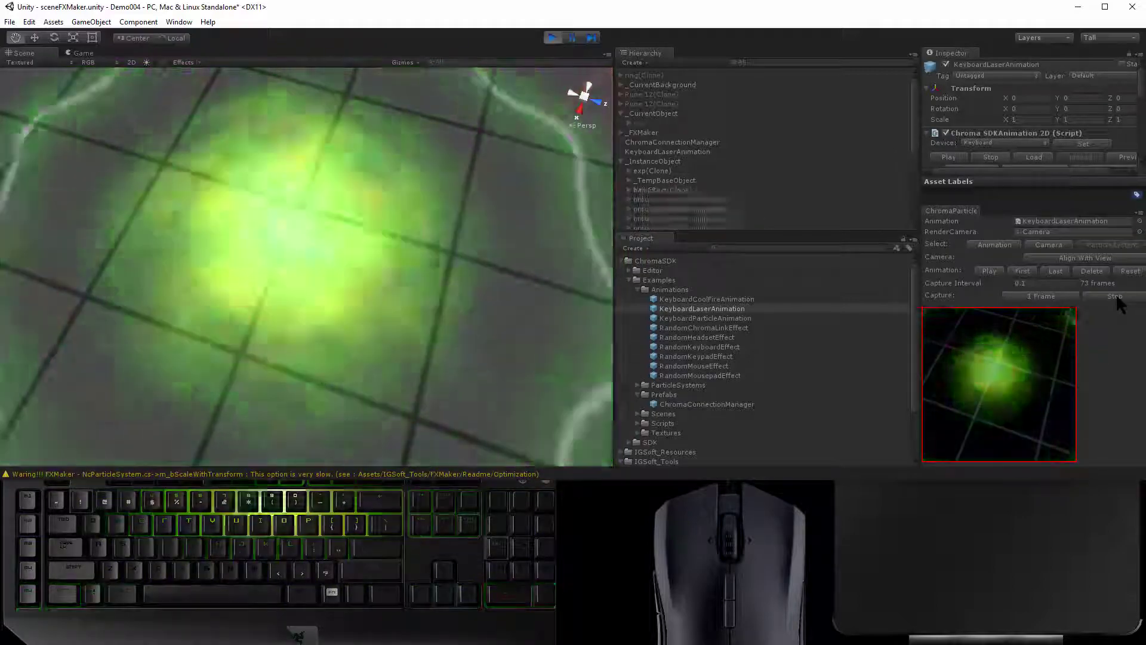
# - Align the render camera with the shifted explosion view, record the effect again from a reset animation, and play it back
pyautogui.moveTo(514, 276); pyautogui.dragTo(521, 347)
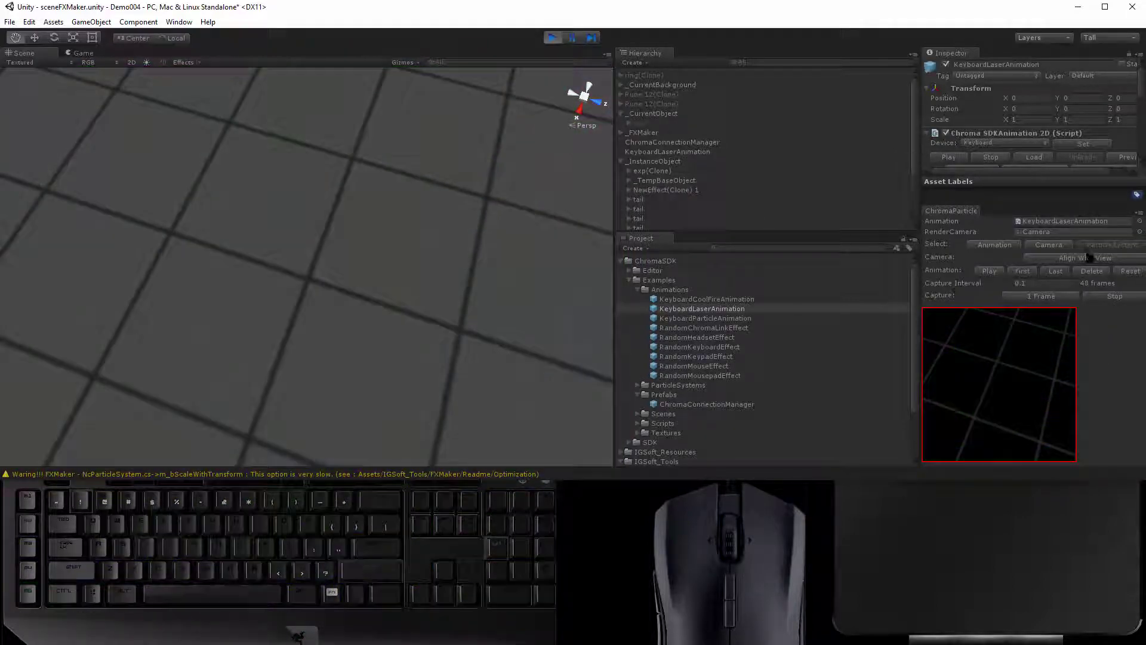
pyautogui.click(1092, 257)
pyautogui.click(1131, 272)
pyautogui.click(1123, 296)
pyautogui.click(1123, 296)
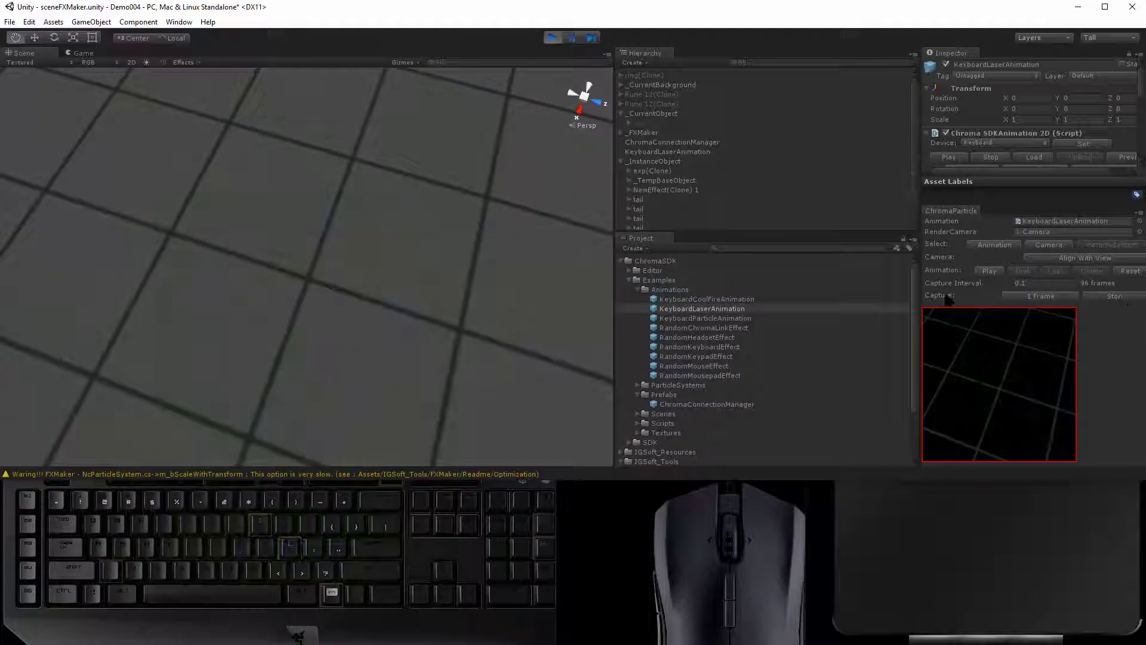
pyautogui.click(981, 270)
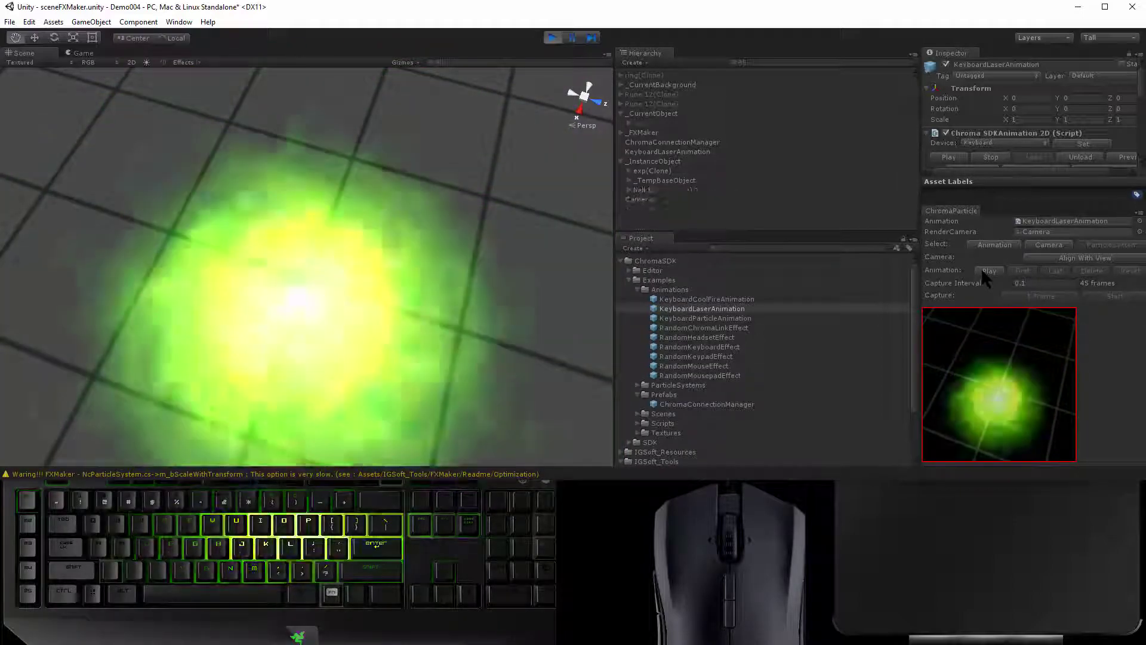
# - Reset the animation and record the green explosion while aligning the render camera to an off-centre framing of it
pyautogui.moveTo(326, 302); pyautogui.dragTo(184, 298)
pyautogui.click(1129, 272)
pyautogui.click(1116, 295)
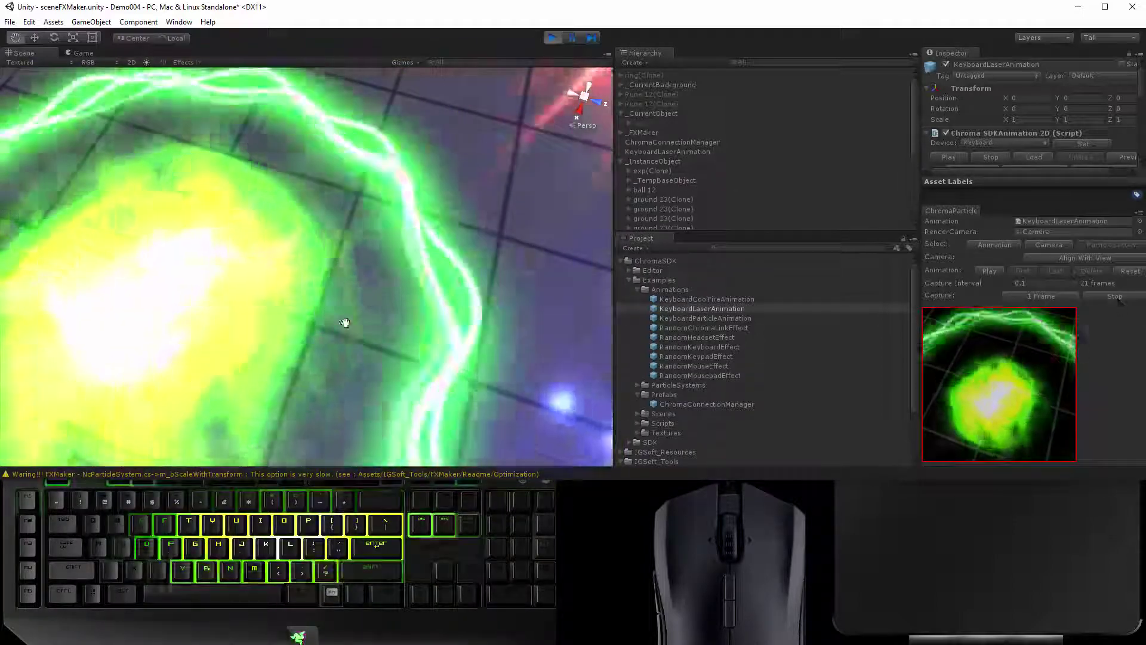
pyautogui.moveTo(345, 322); pyautogui.dragTo(320, 334)
pyautogui.click(1071, 259)
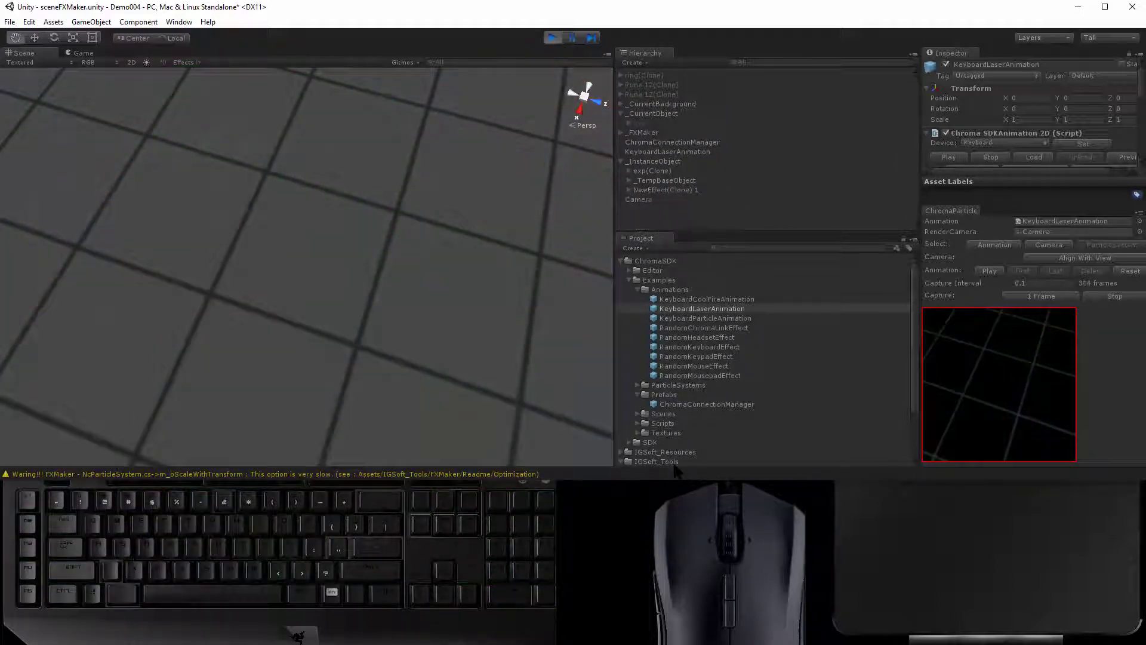
# - Stop and reset the capture, show the Game view, and record the exp effect into KeyboardLaserAnimation again
pyautogui.click(1114, 296)
pyautogui.click(1129, 271)
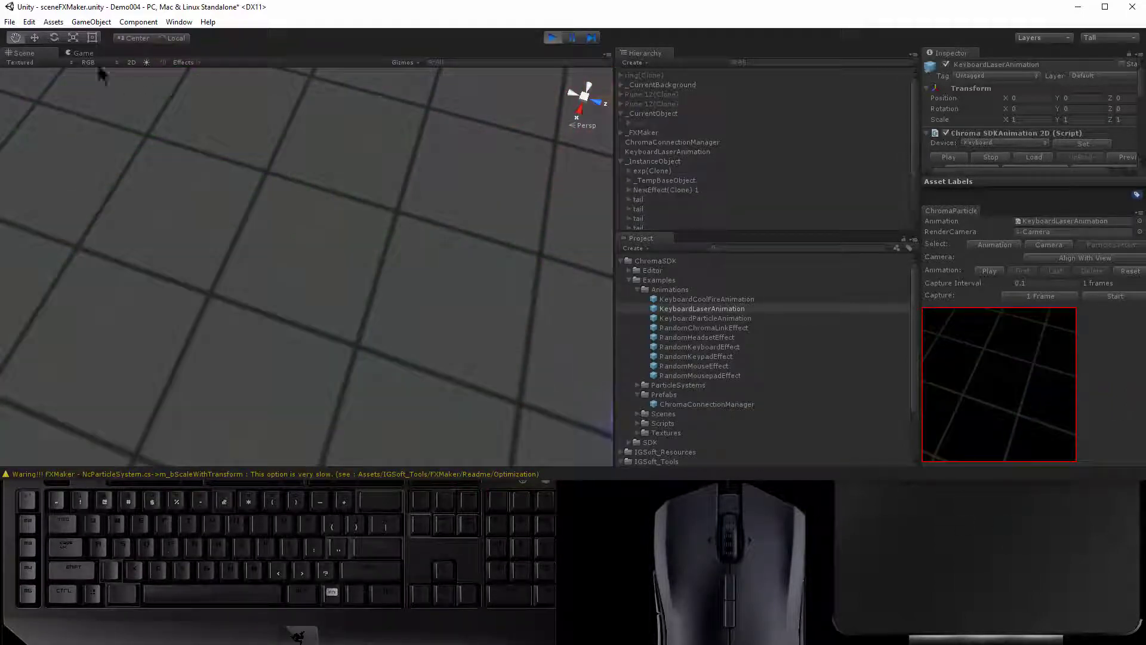
pyautogui.click(82, 53)
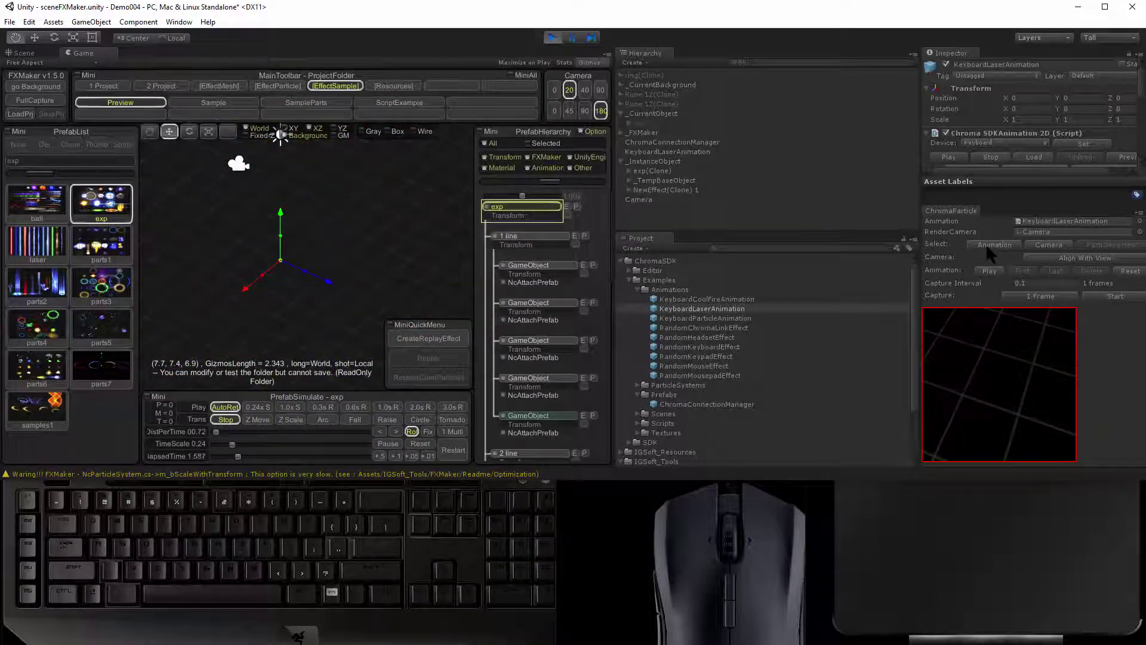
pyautogui.click(1115, 297)
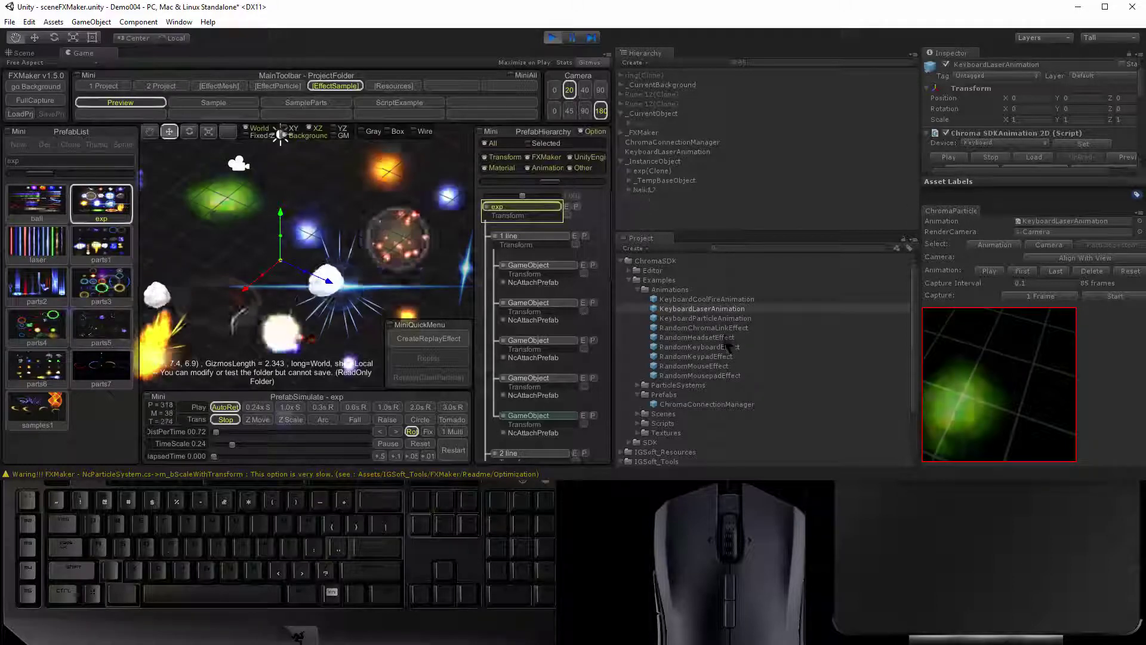
# - Assign RandomMouseEffect as the ChromaParticle animation and start capturing the exp effect into it
pyautogui.click(722, 366)
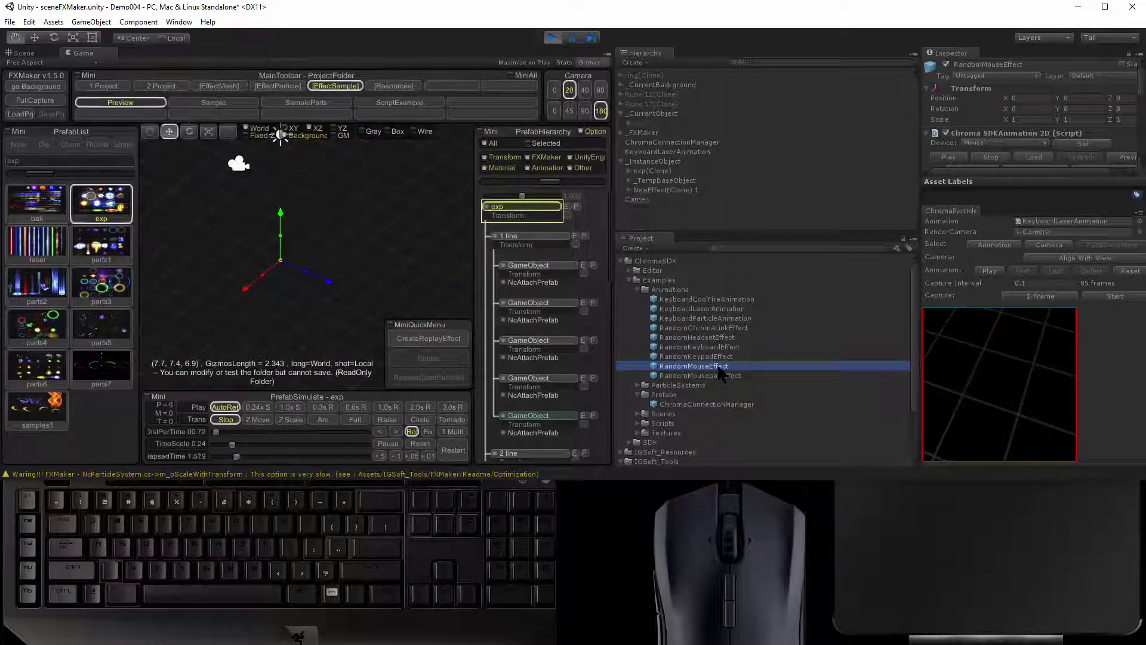
pyautogui.moveTo(930, 327); pyautogui.dragTo(1065, 219)
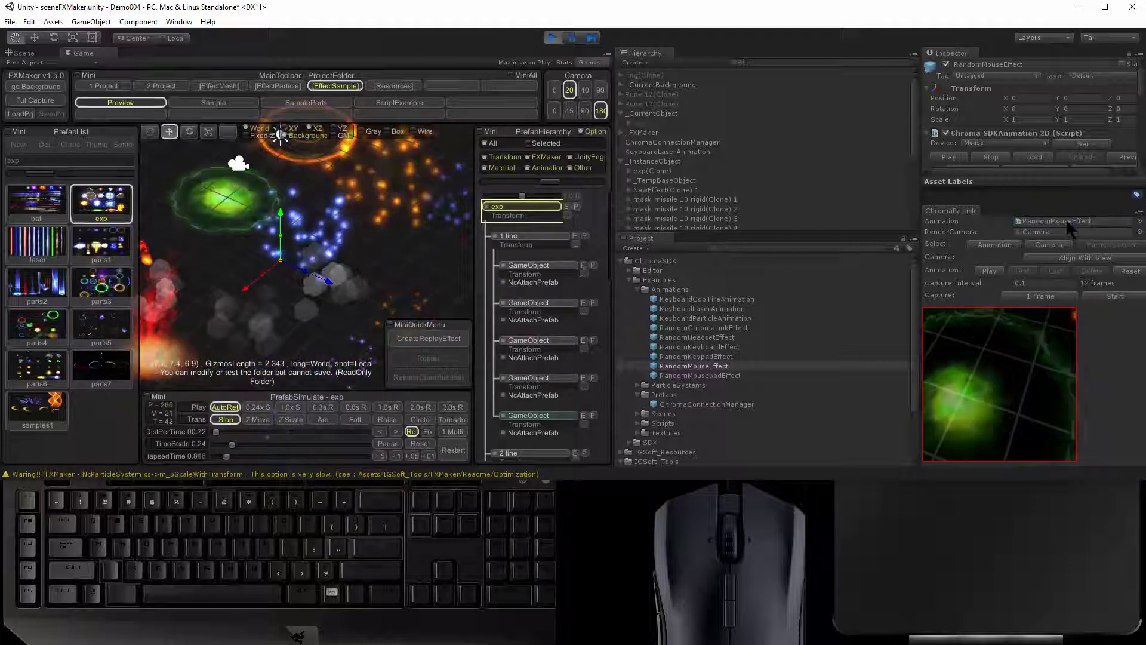
pyautogui.click(1114, 297)
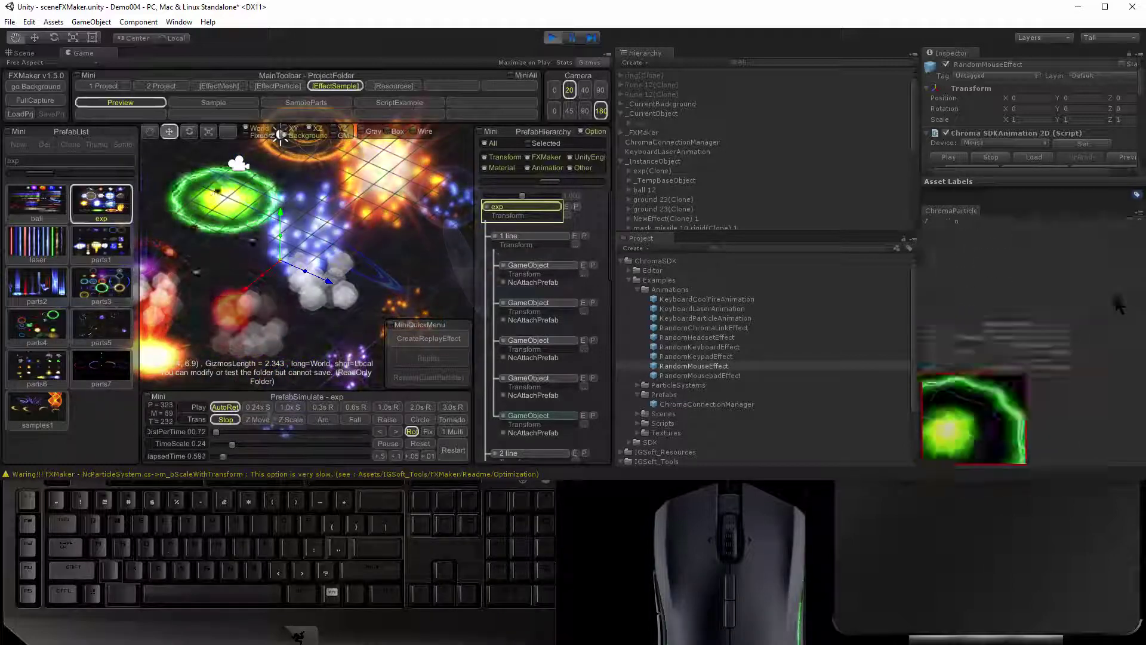
# - Move the Razer Mamba Mouse window up until the whole mouse shows, and restart the RandomMouseEffect capture from a reset animation
pyautogui.click(757, 608)
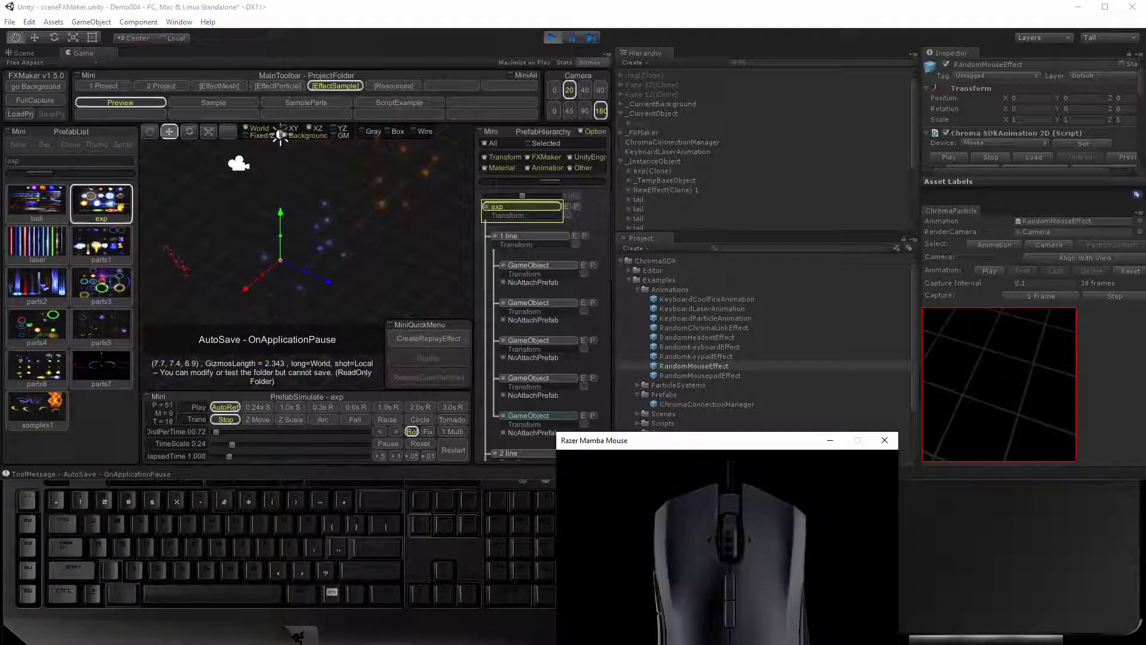
pyautogui.moveTo(704, 443); pyautogui.dragTo(589, 258)
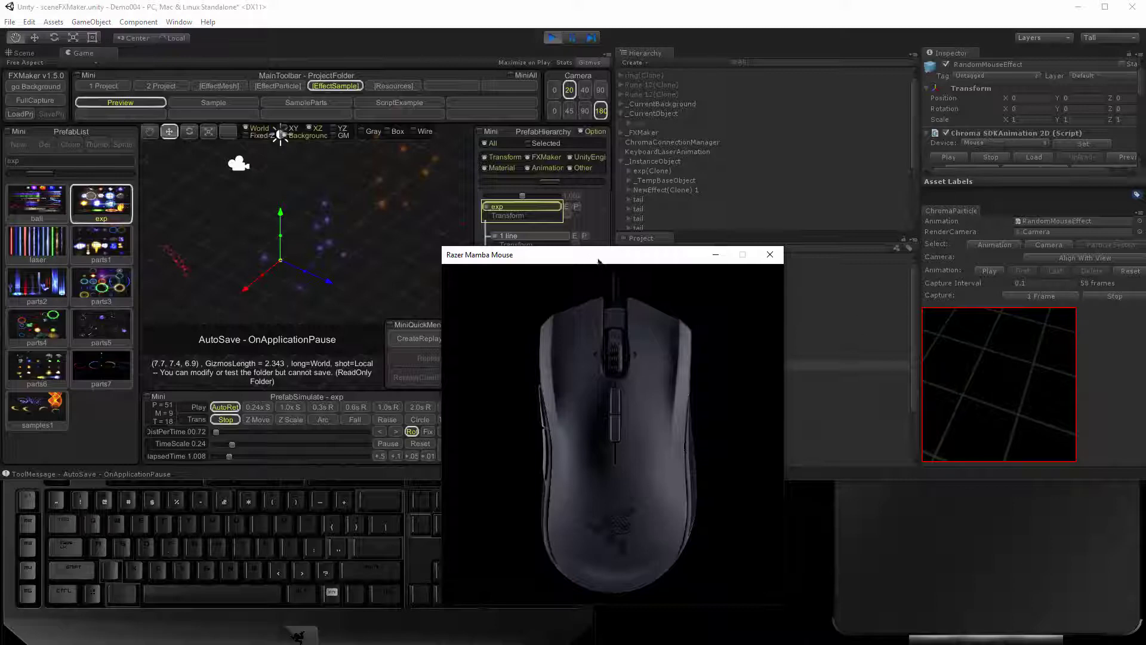
pyautogui.click(1108, 295)
pyautogui.click(1128, 272)
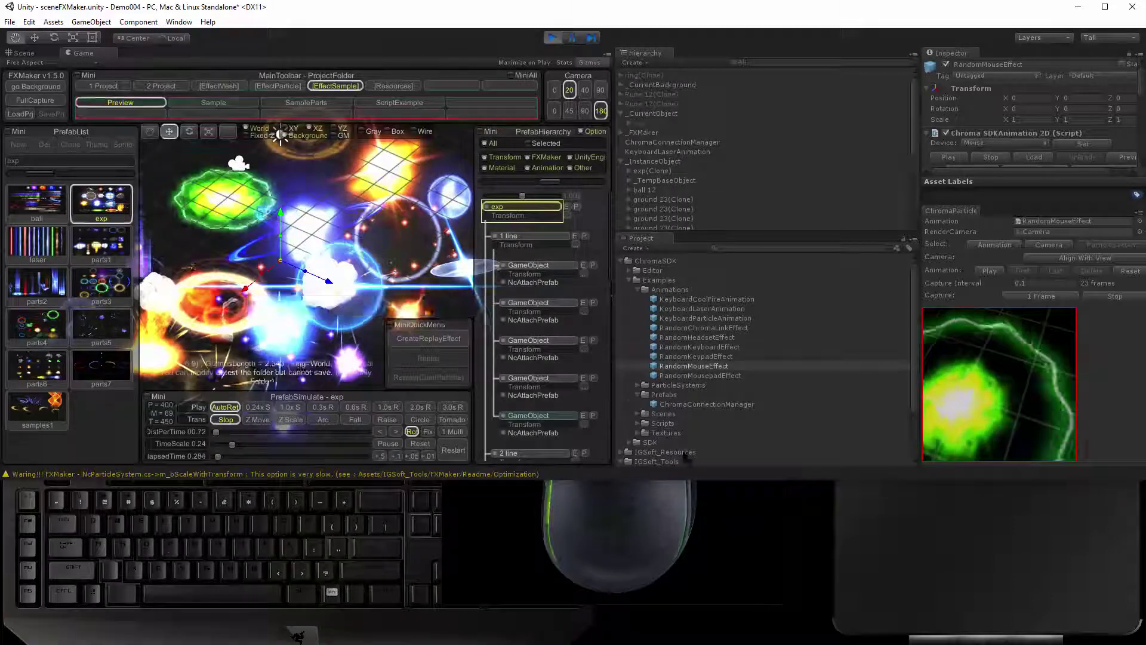
# - Move the Razer Mamba Mouse window back down below the Unity editor and stop the RandomMouseEffect capture
pyautogui.hotkey('alt', 'Tab')
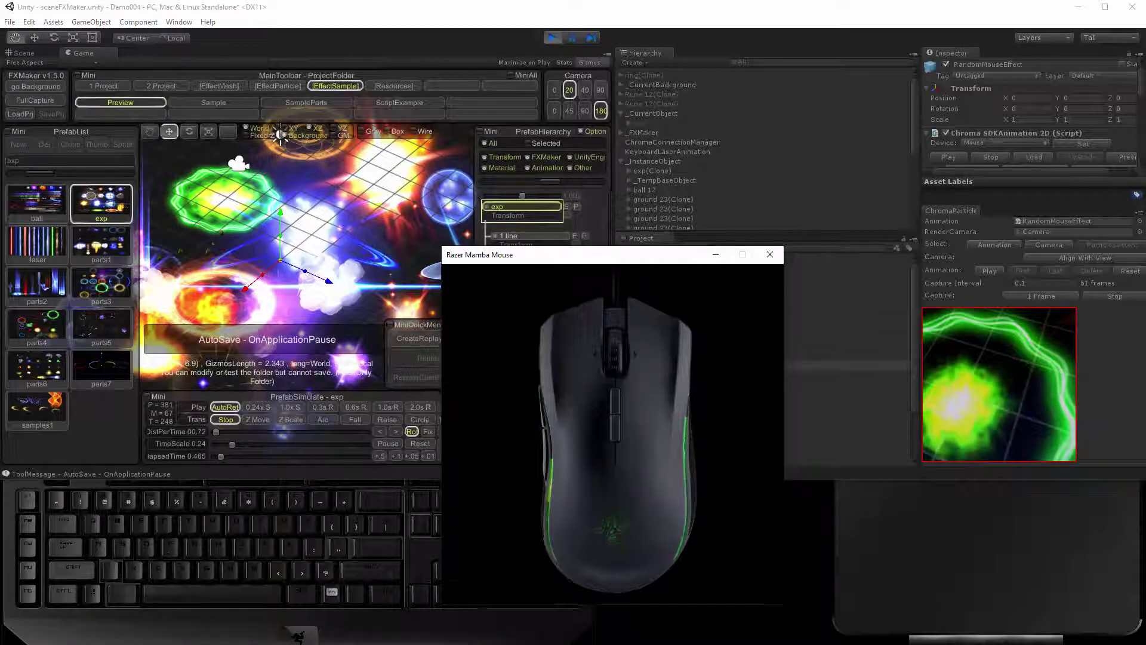
pyautogui.moveTo(634, 255); pyautogui.dragTo(752, 435)
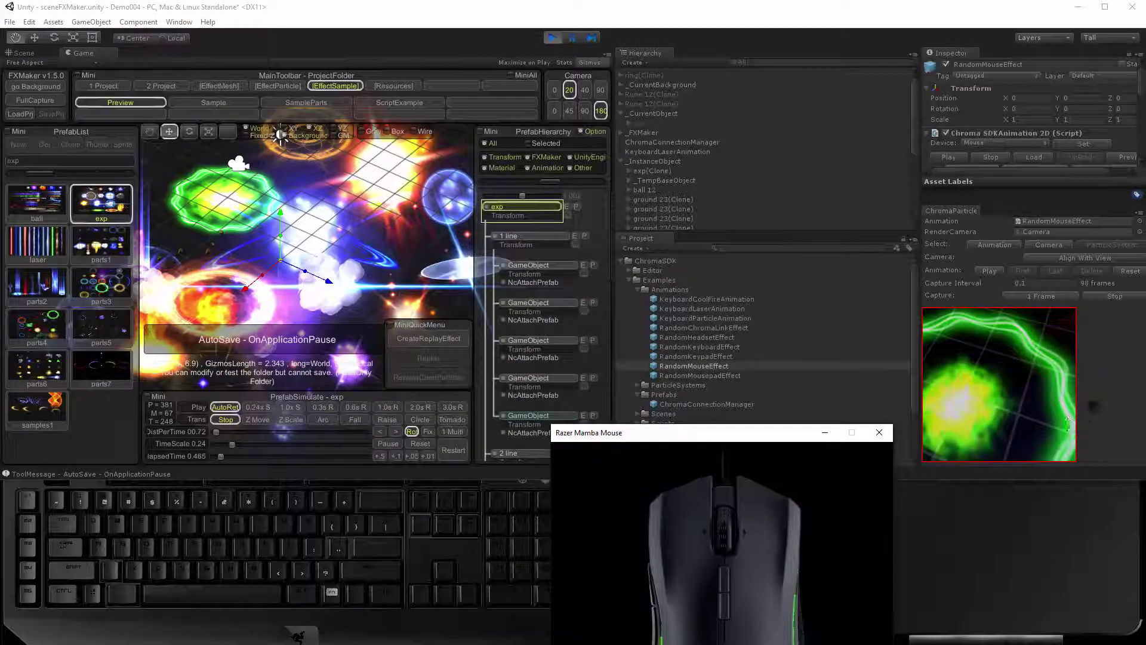
pyautogui.click(1120, 332)
pyautogui.click(1114, 296)
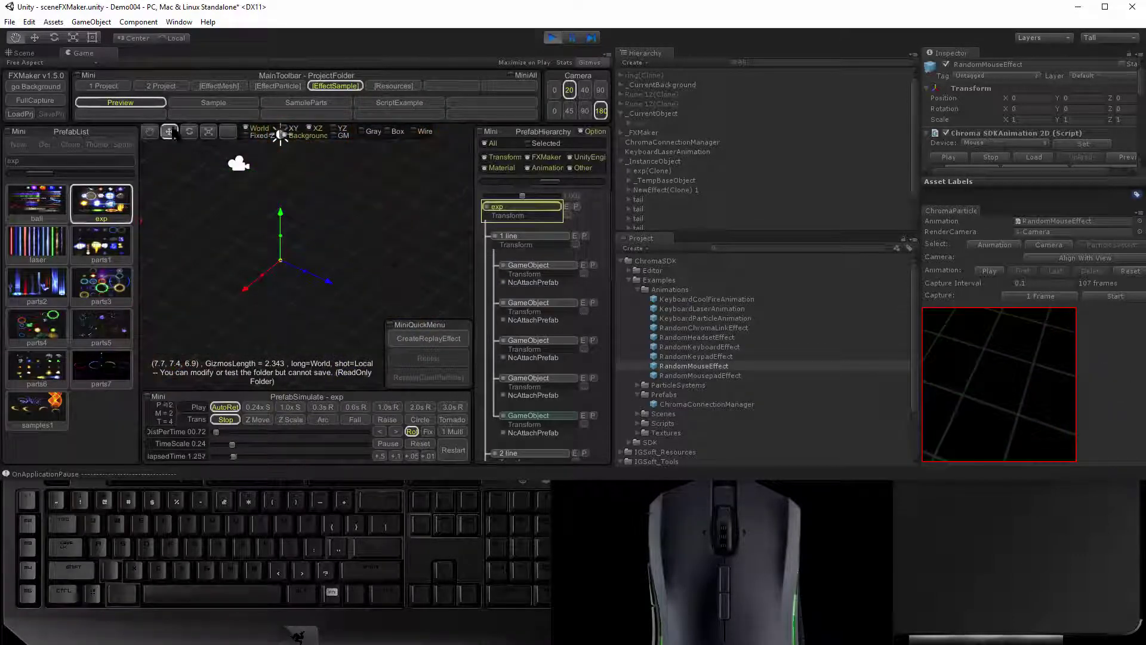
# - Enable Run In Background in the standalone Player settings under Resolution and Presentation
pyautogui.click(29, 22)
pyautogui.moveTo(70, 289)
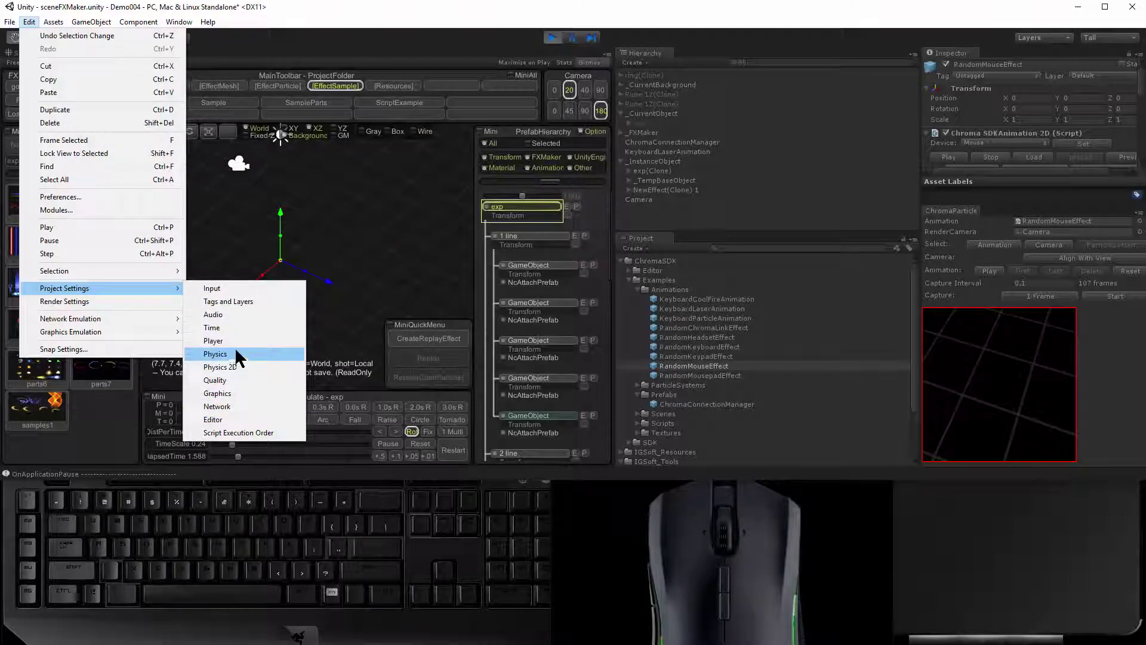
pyautogui.click(226, 341)
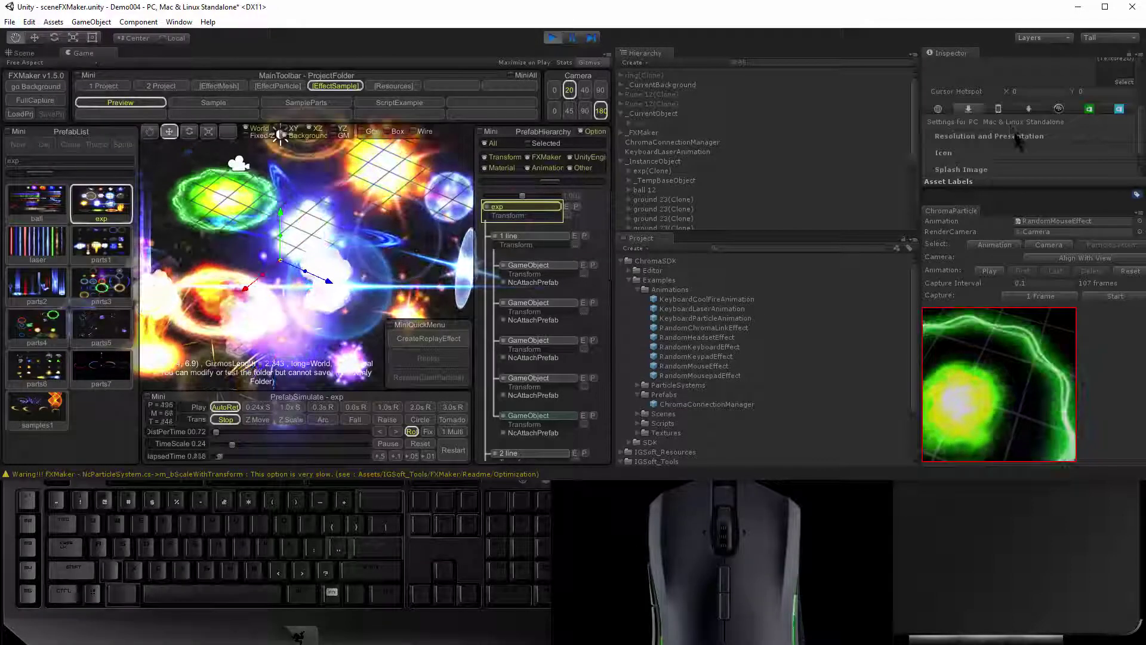
pyautogui.click(1016, 136)
pyautogui.scroll(-1, 1014, 127)
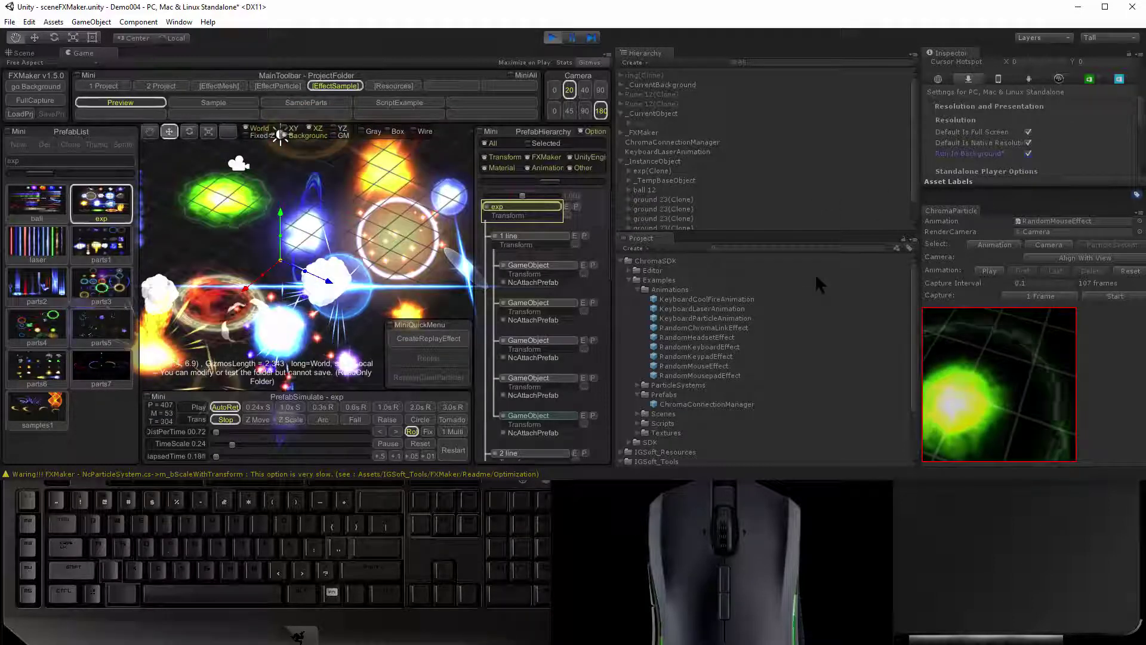
# - Bring the whole Razer Mamba Mouse window into view and record the exp effect into RandomMouseEffect again
pyautogui.click(995, 246)
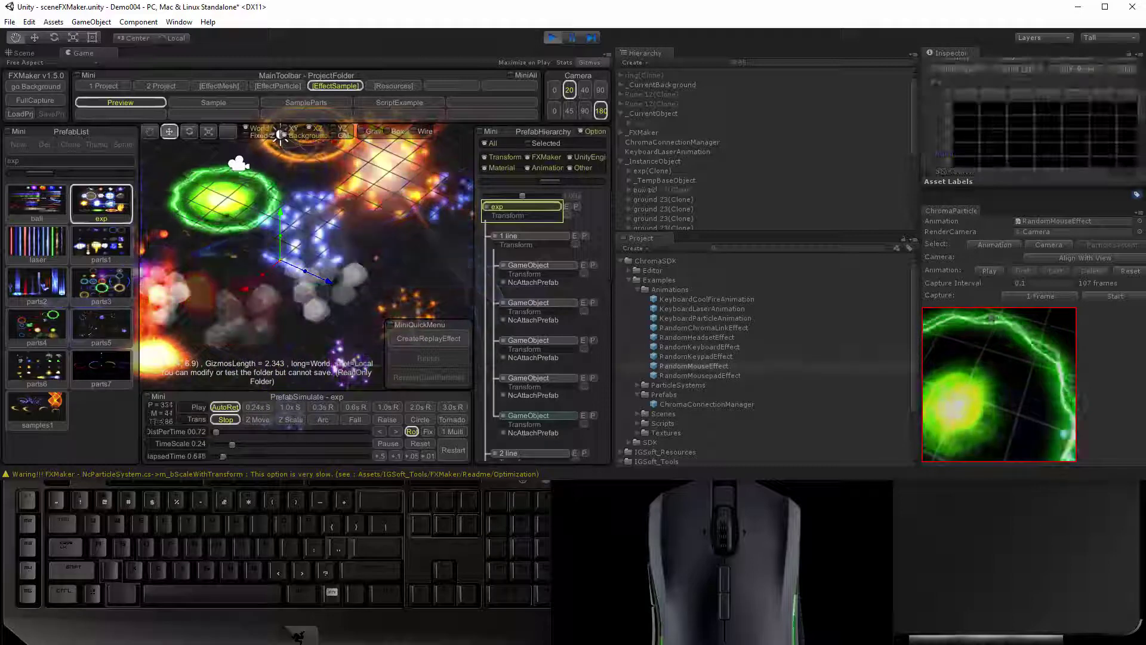
pyautogui.click(843, 506)
pyautogui.moveTo(768, 432); pyautogui.dragTo(788, 244)
pyautogui.click(1115, 313)
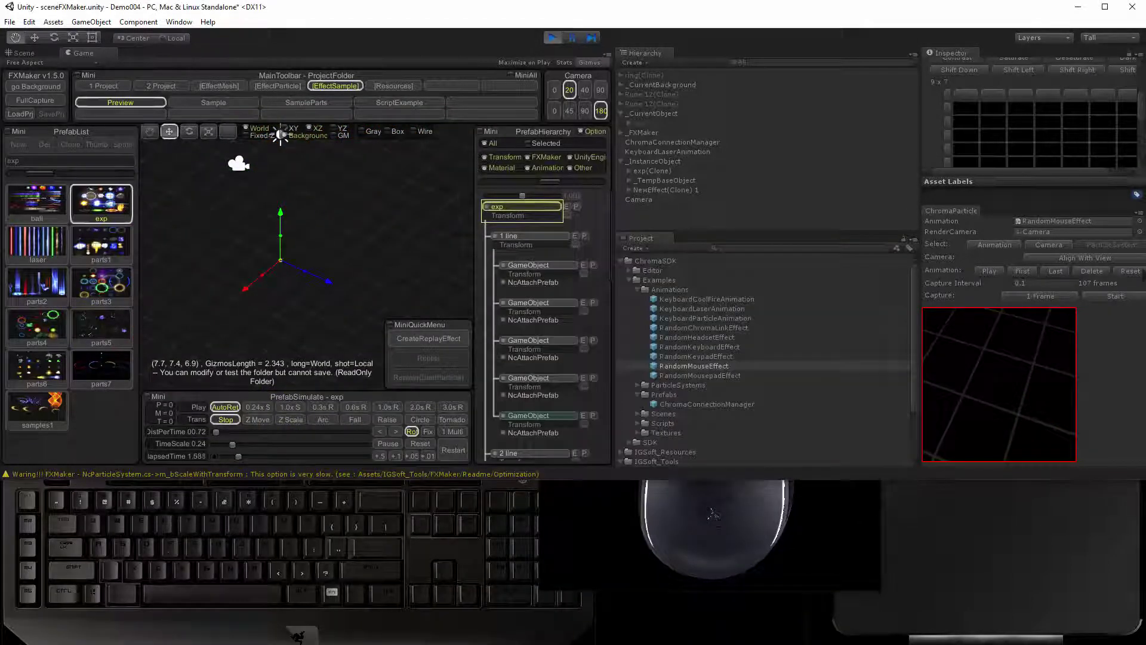
pyautogui.click(842, 513)
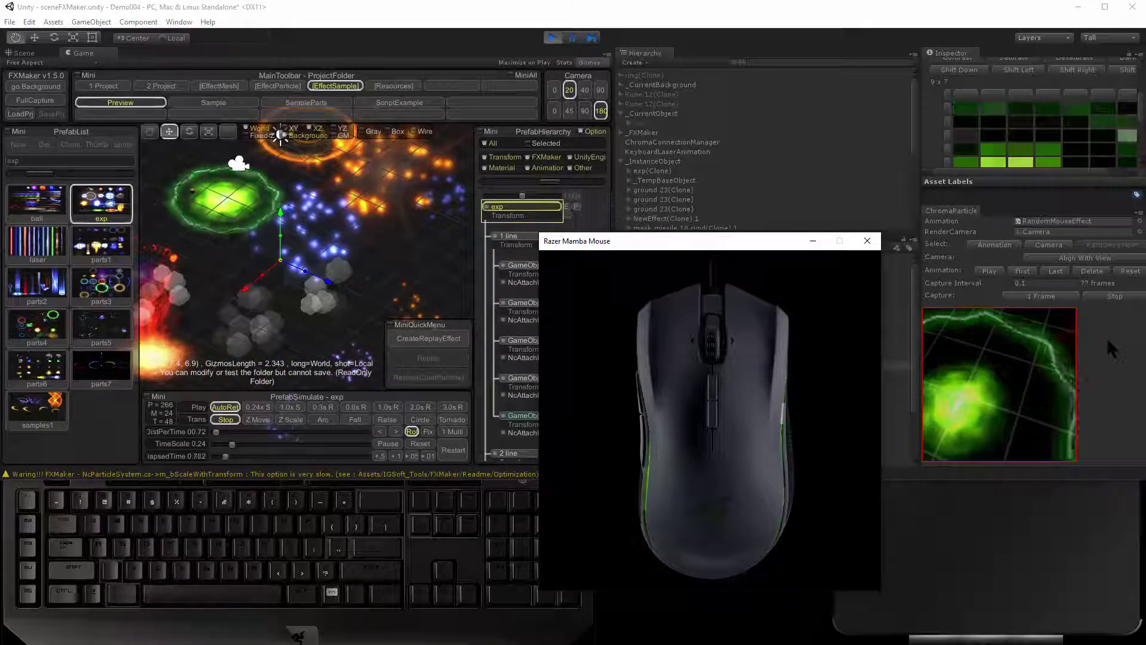
pyautogui.click(1107, 339)
pyautogui.click(1120, 297)
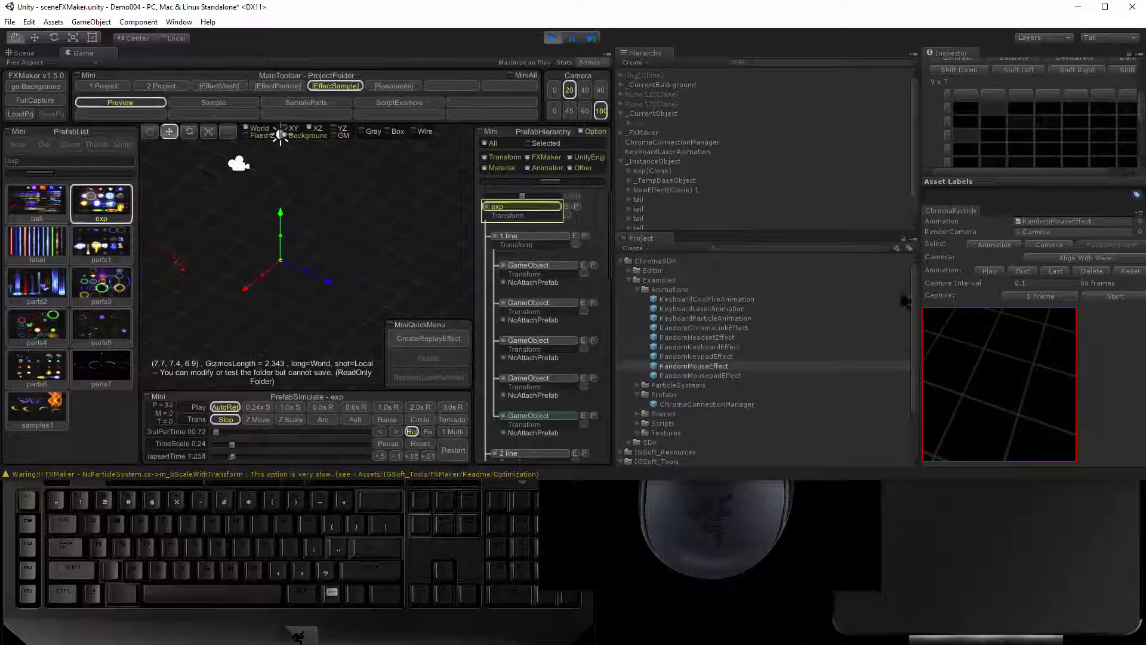
# - Move the Razer Firefly Mousemat window into full view and assign RandomMousepadEffect as the ChromaParticle animation
pyautogui.moveTo(941, 357); pyautogui.dragTo(379, 311)
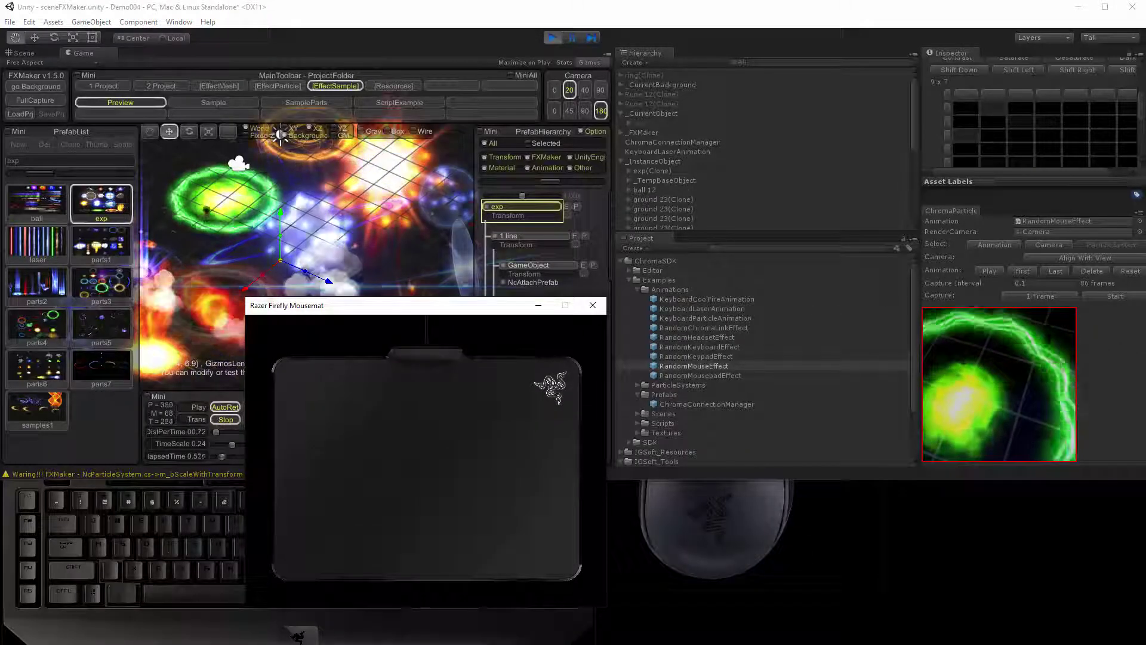
pyautogui.click(1128, 298)
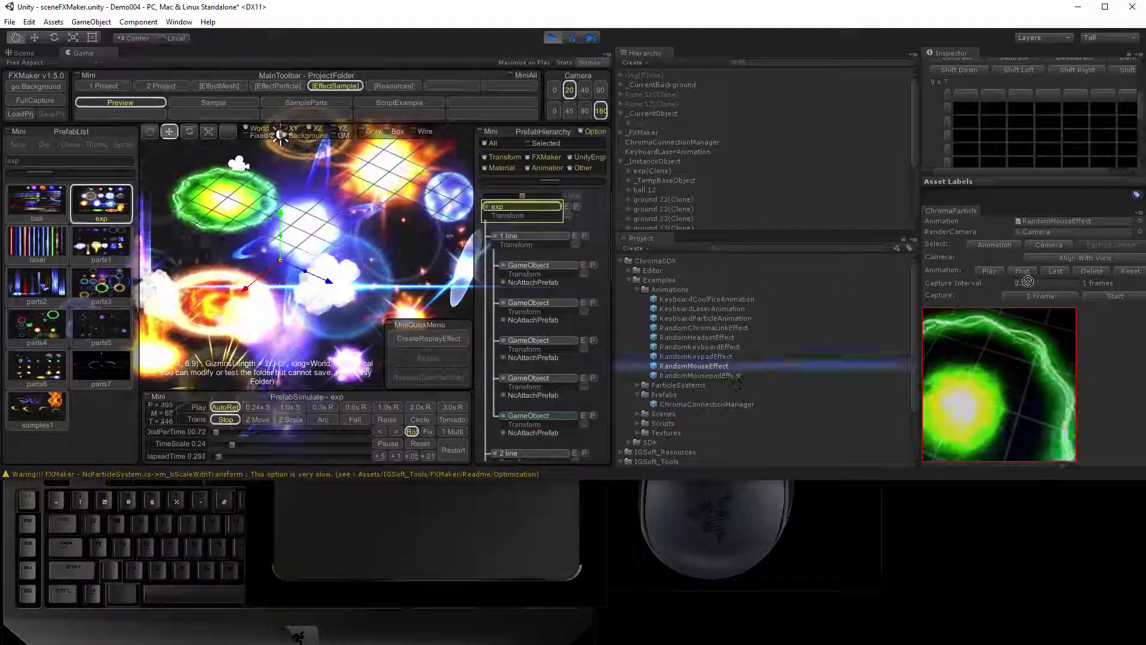
pyautogui.moveTo(1073, 229); pyautogui.dragTo(1073, 223)
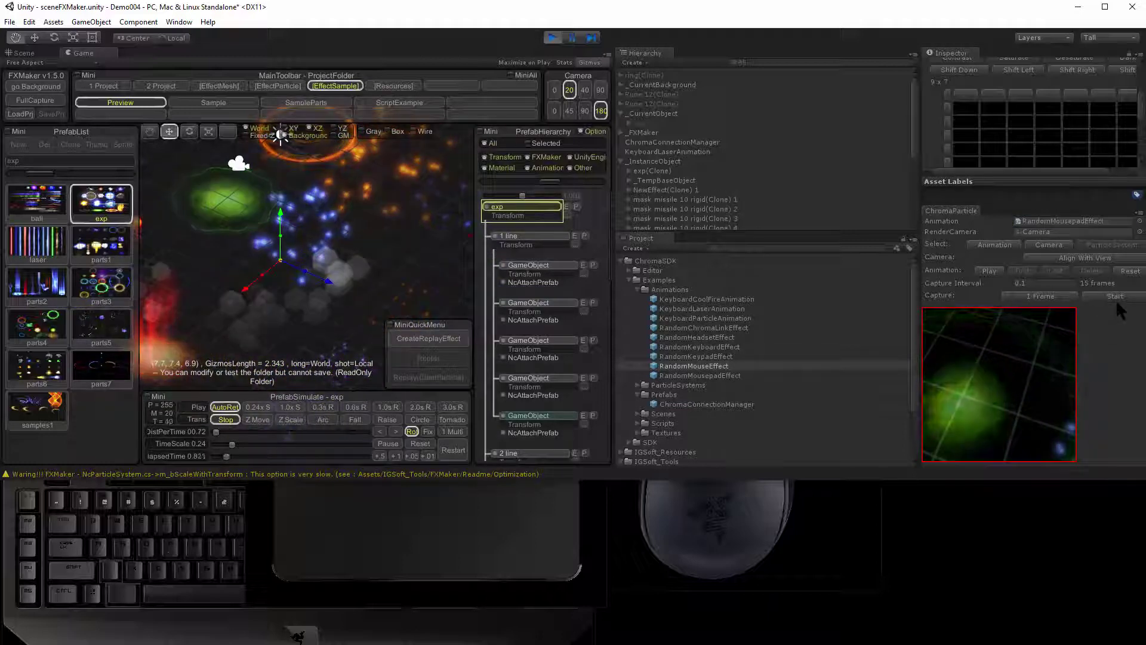
# - Record the exp effect into RandomMousepadEffect with the Razer Firefly Mousemat window brought up to preview it, and stop the capture
pyautogui.click(1115, 297)
pyautogui.click(1115, 295)
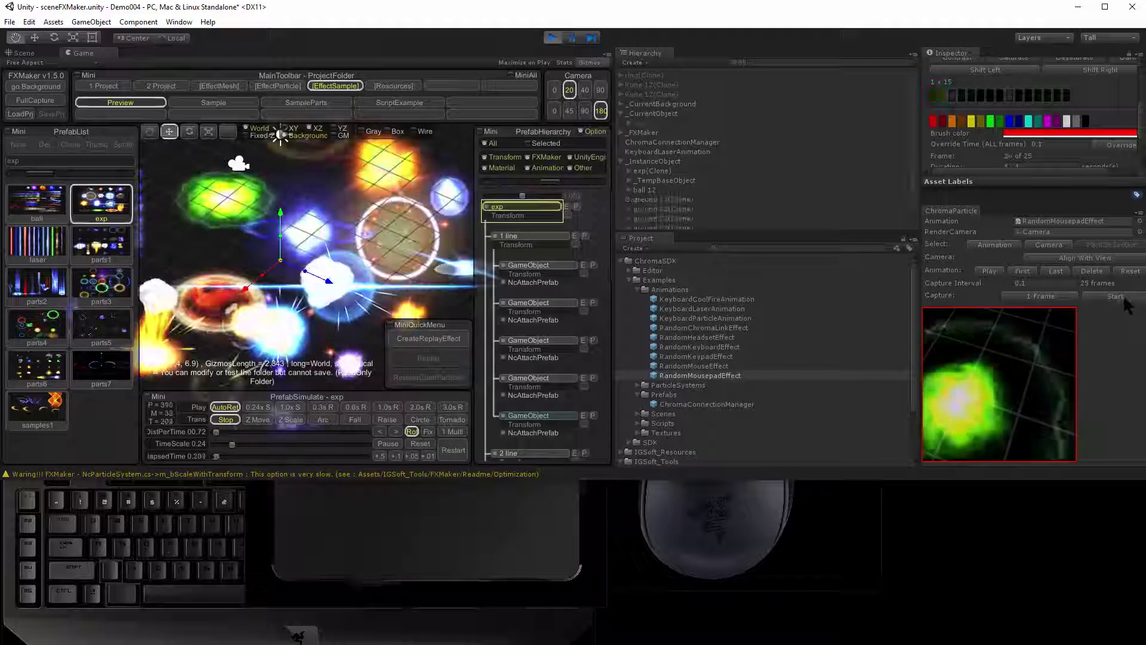
pyautogui.click(1122, 295)
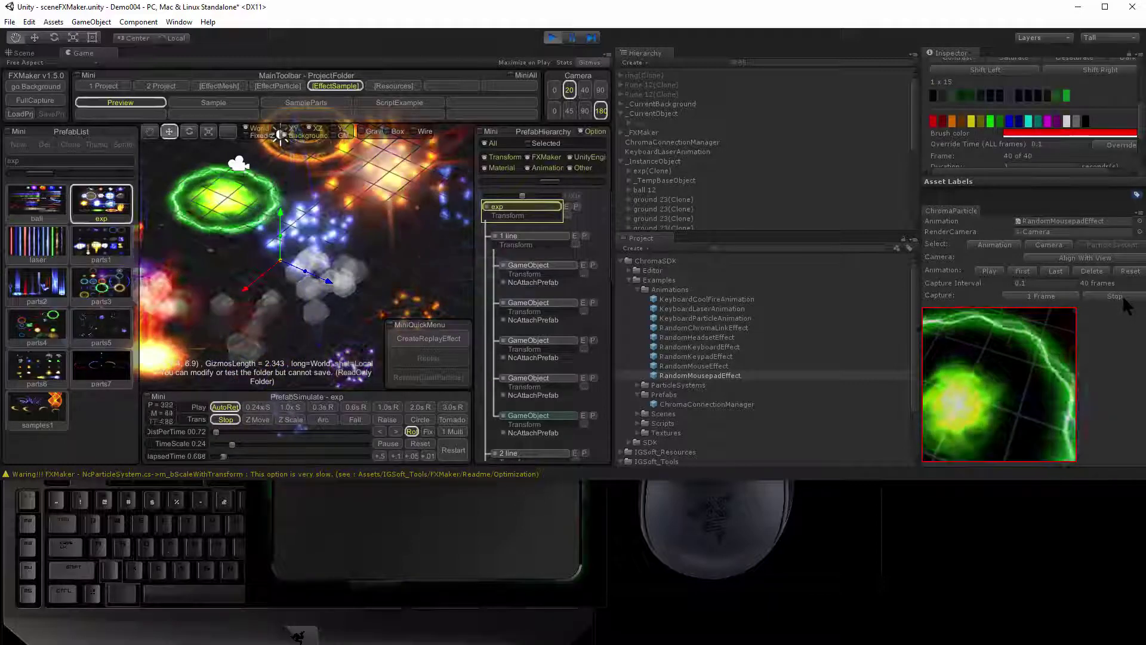
pyautogui.click(499, 518)
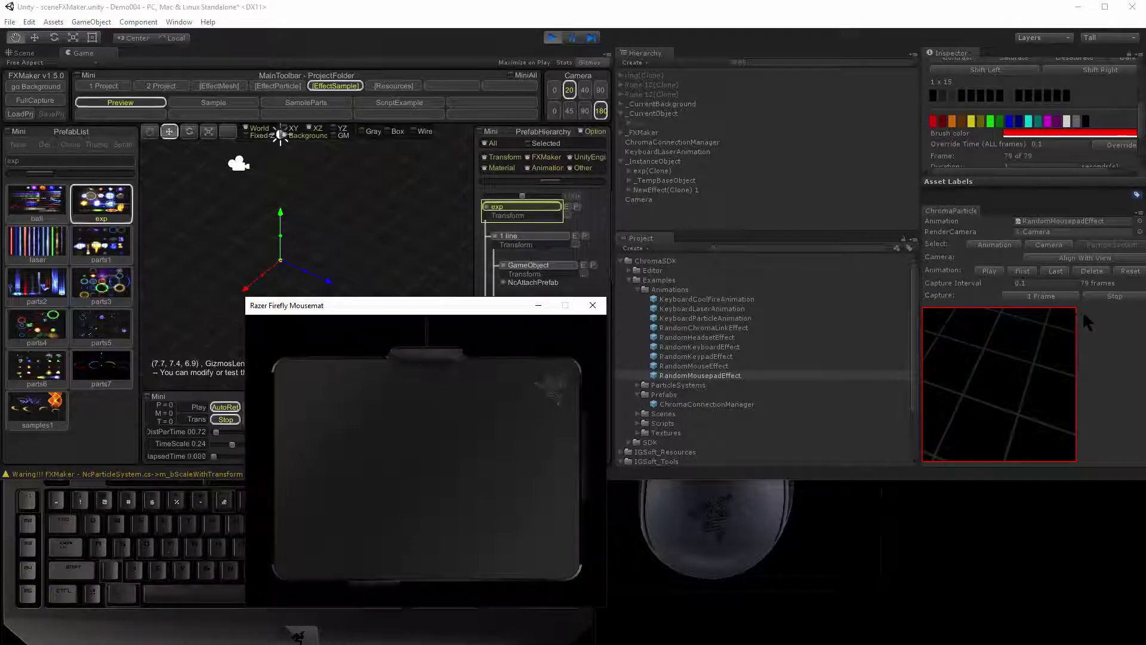
pyautogui.click(1110, 297)
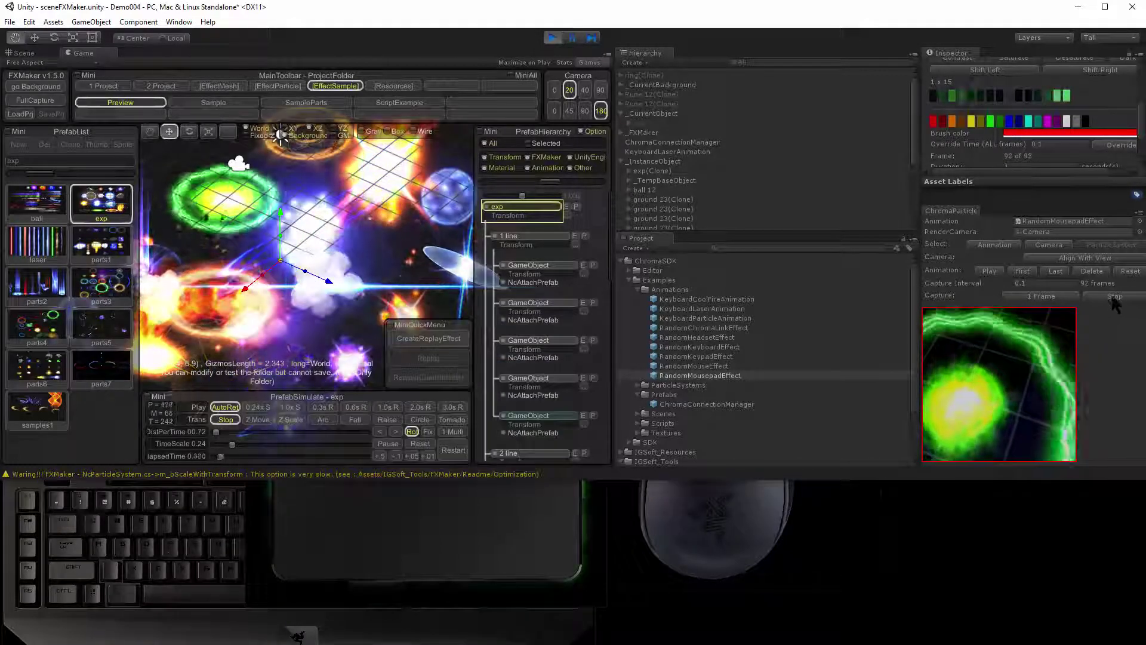
pyautogui.click(1113, 297)
pyautogui.click(530, 524)
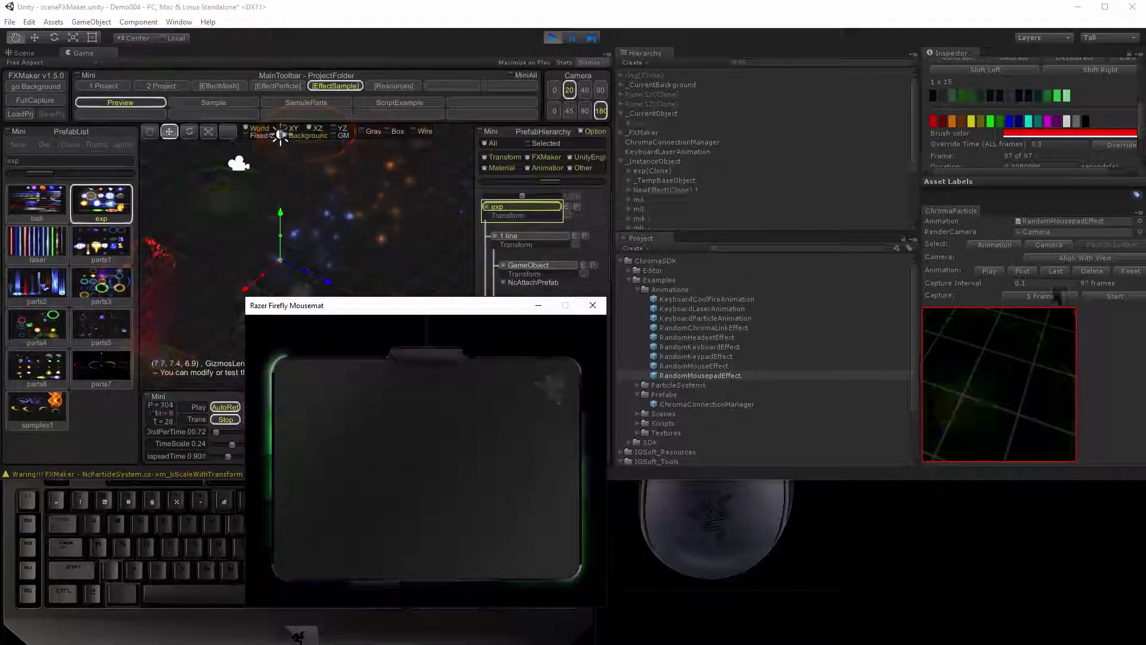
# - Start recording into RandomMousepadEffect again and move the Razer Firefly Mousemat window beside the emulated mouse, partly behind the Unity editor
pyautogui.click(1122, 297)
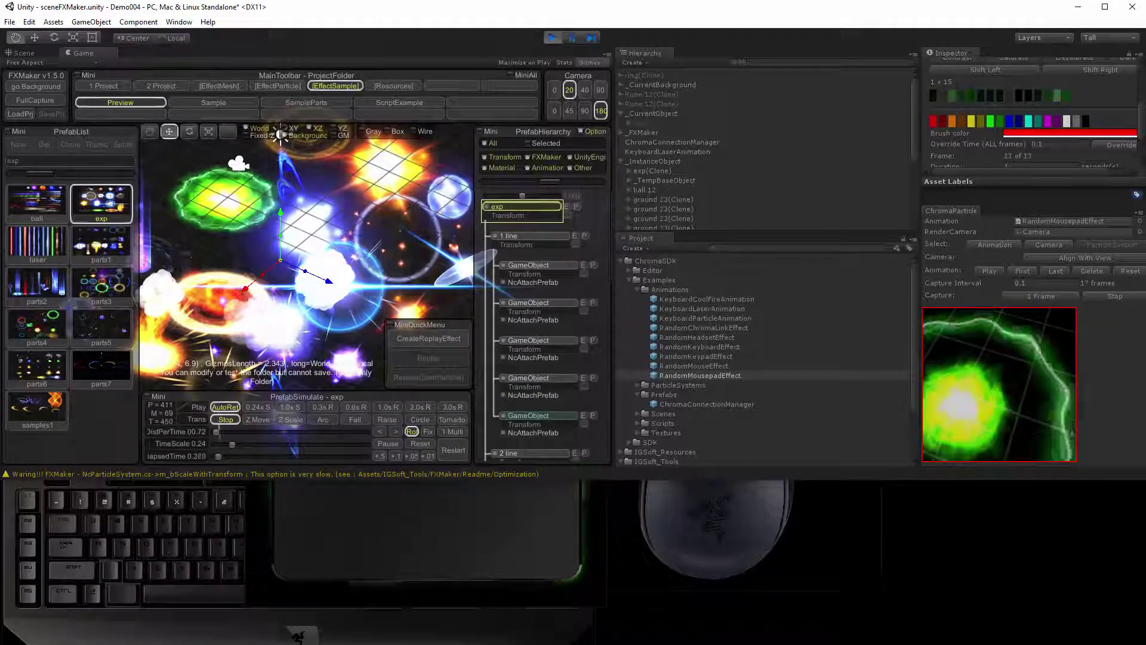
pyautogui.click(529, 524)
pyautogui.moveTo(453, 311); pyautogui.dragTo(466, 151)
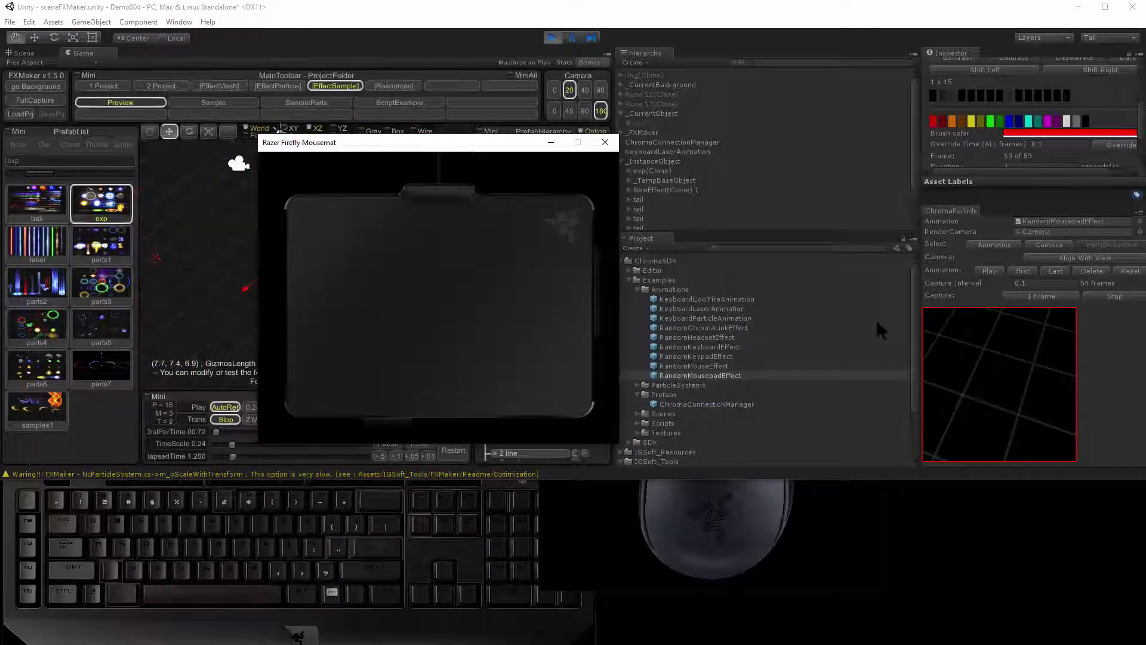
pyautogui.moveTo(493, 147); pyautogui.dragTo(860, 350)
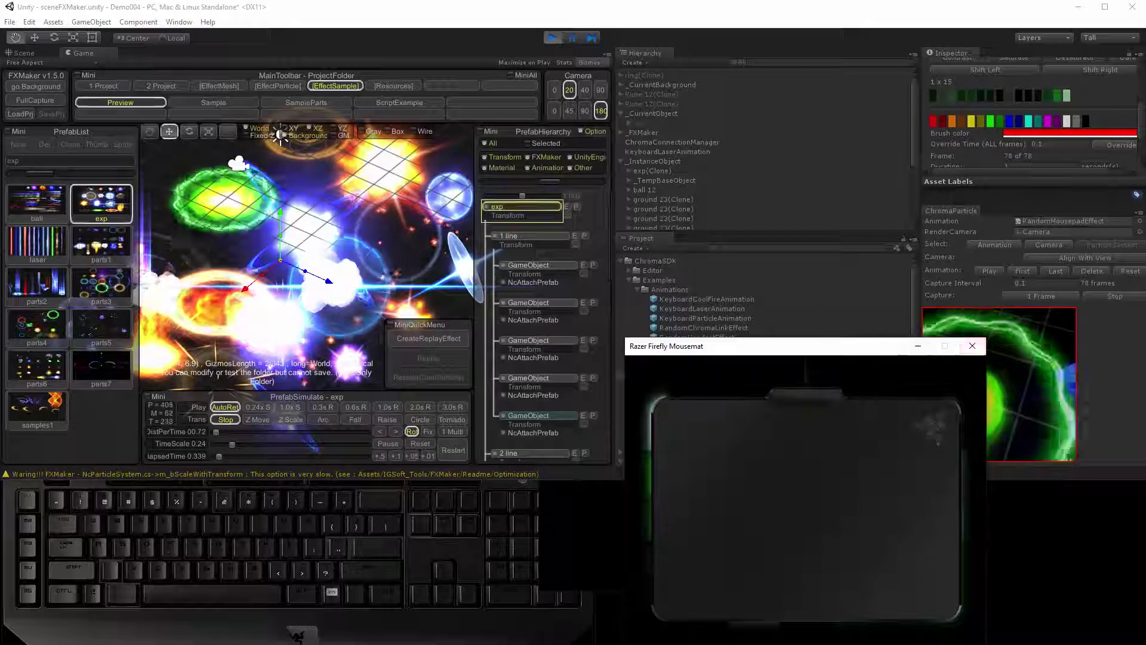
pyautogui.moveTo(779, 350); pyautogui.dragTo(977, 370)
pyautogui.click(1112, 366)
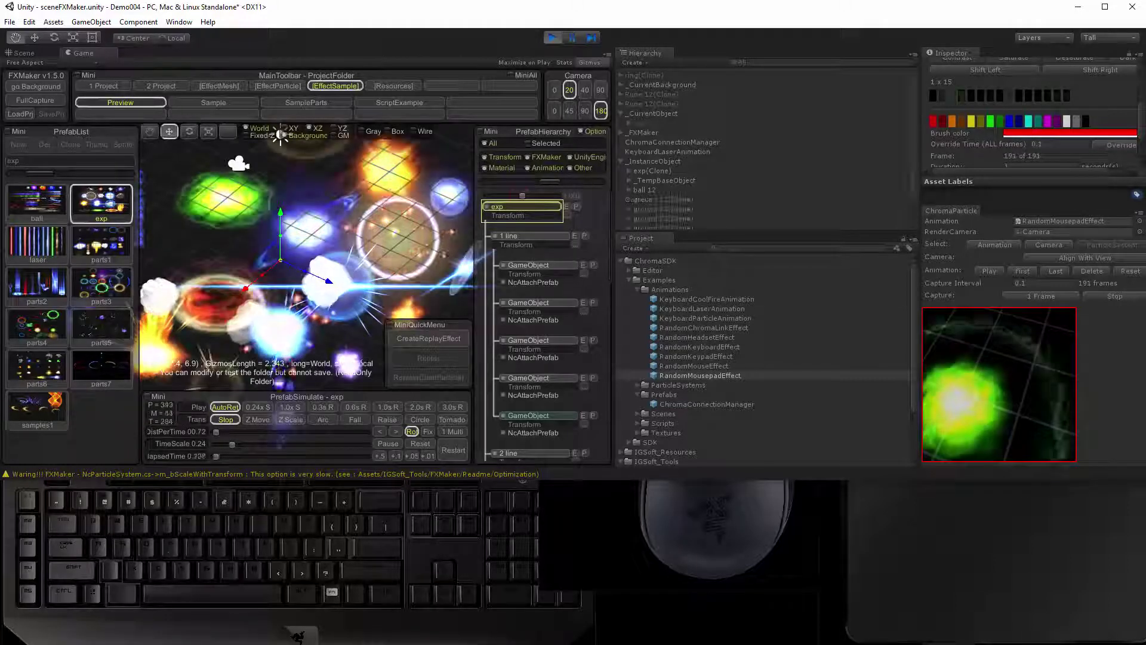
# - Stop the capture and reset RandomMousepadEffect's frames, and select the KeyboardCoolFireAnimation prefab in the project's Animations folder
pyautogui.click(1124, 298)
pyautogui.click(1131, 272)
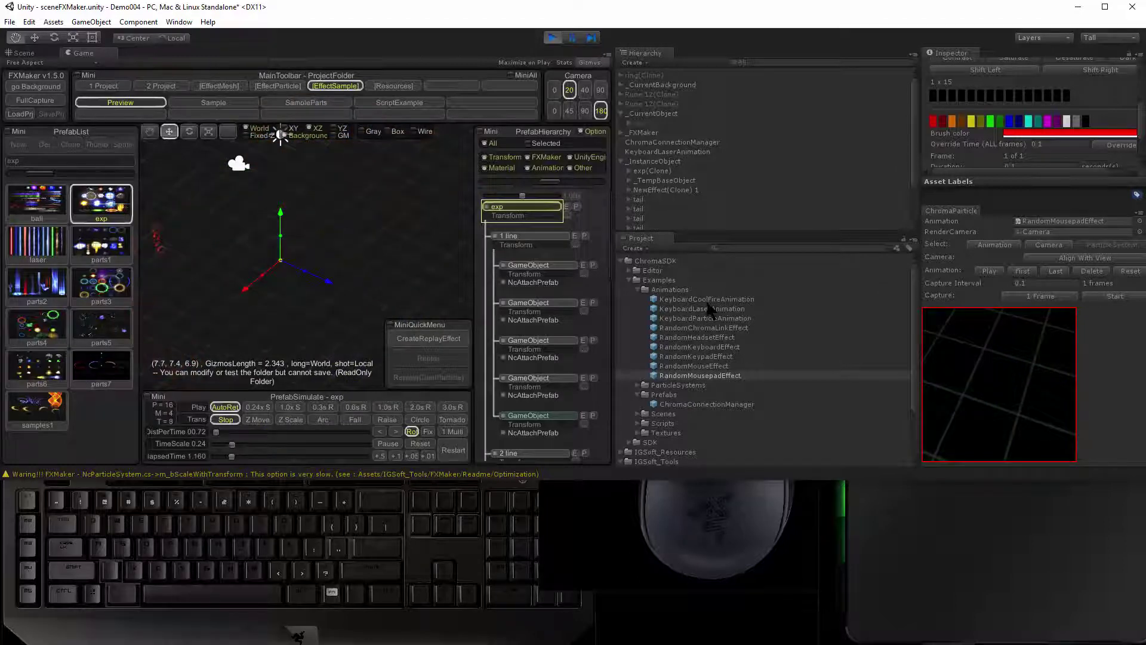
pyautogui.click(730, 300)
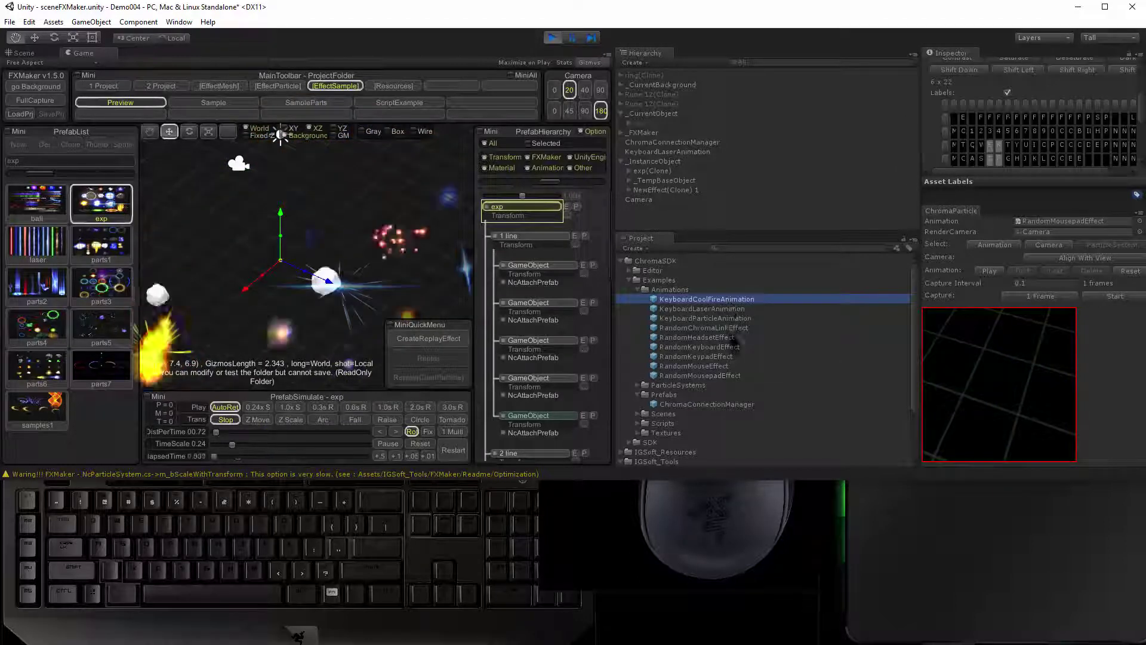